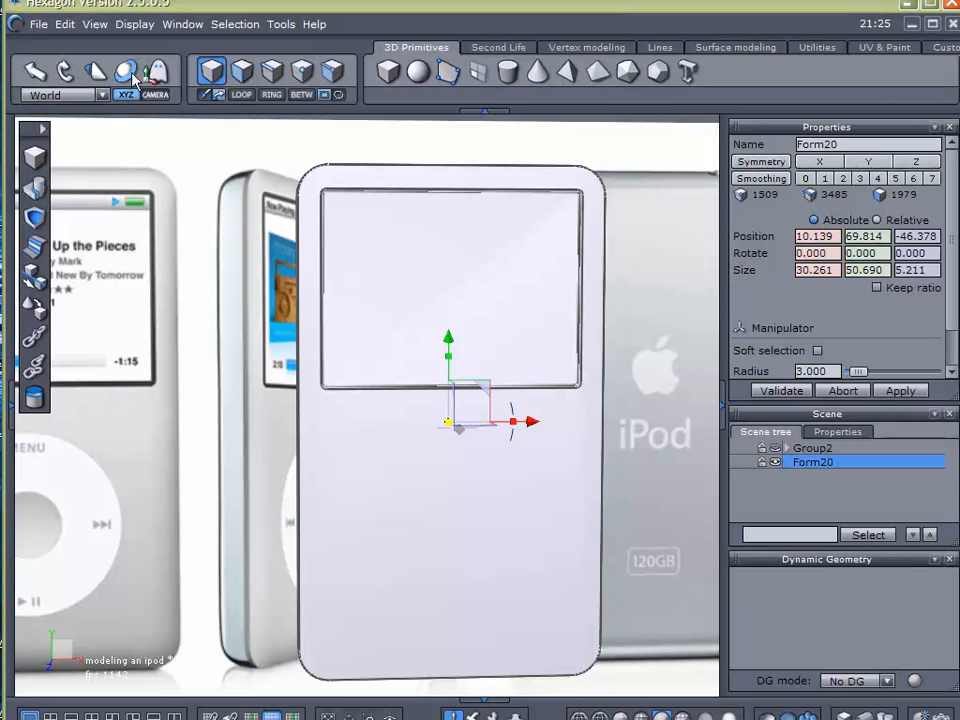
Examine the iPod body's screen face in a reflective preview shading, and restore the plain shading
left_click(241, 70)
left_click(433, 290)
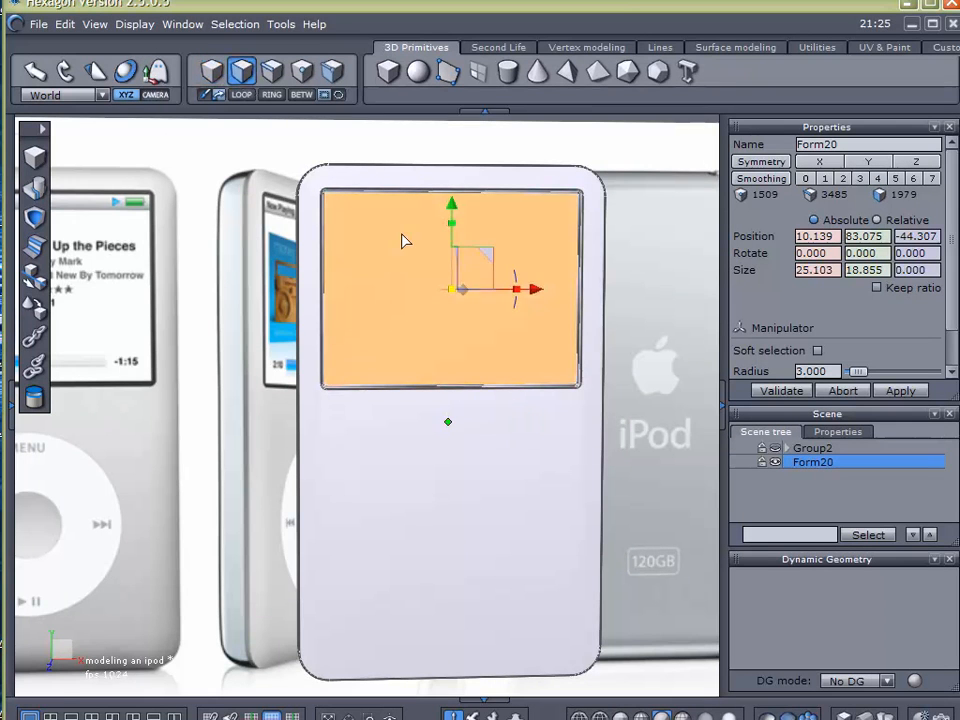
scroll(405, 240, "up", 5)
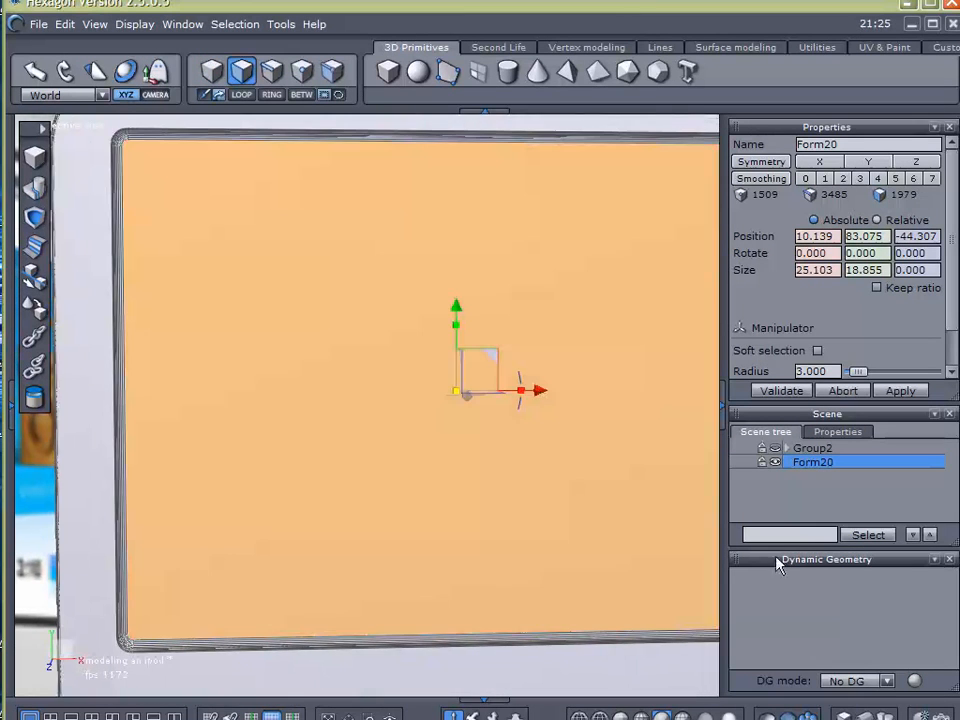
left_click(784, 511)
left_click_drag(620, 560, 561, 433, "alt")
right_click_drag(561, 433, 485, 248, "alt")
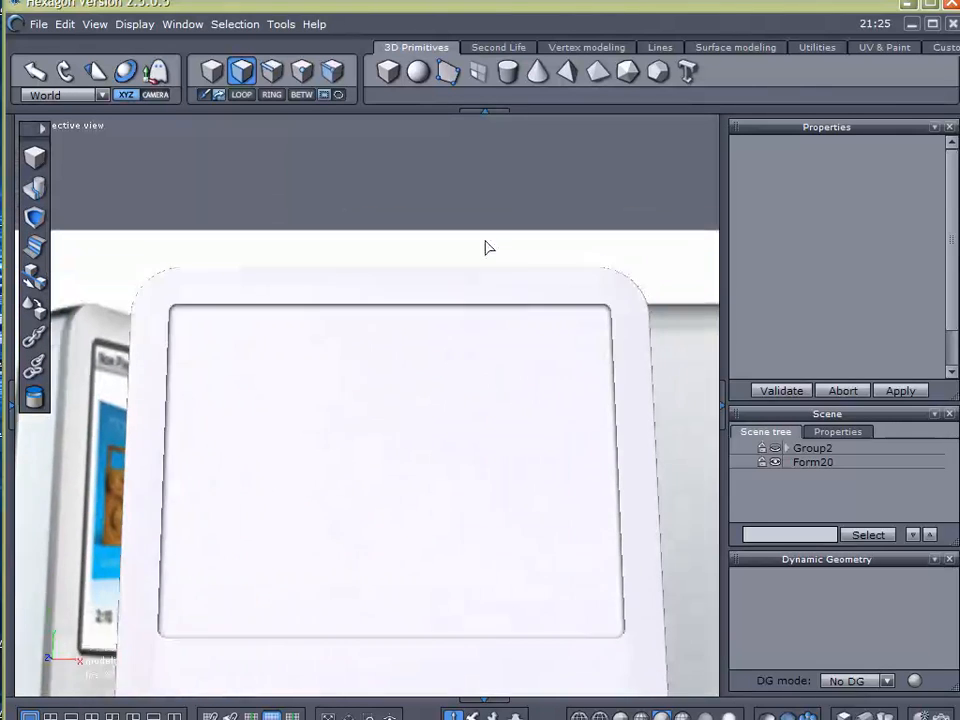
middle_click_drag(485, 241, 489, 187, "alt")
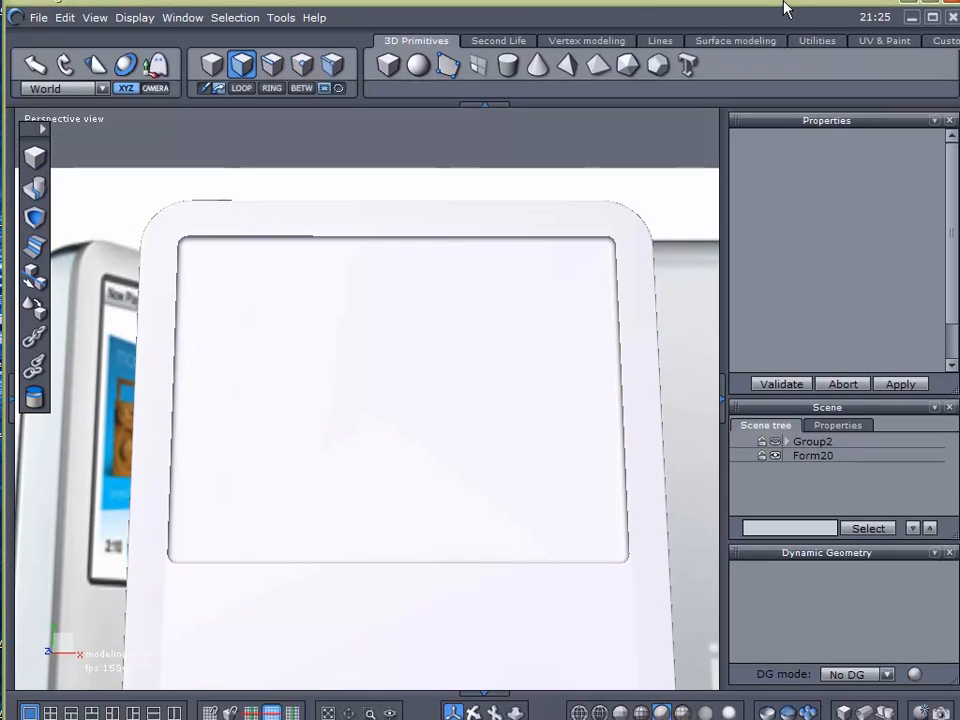
left_click(707, 708)
left_click(709, 680)
mouse_move(602, 584)
middle_mouse_down()
mouse_move(589, 212)
mouse_move(576, 332)
mouse_move(533, 270)
middle_mouse_up()
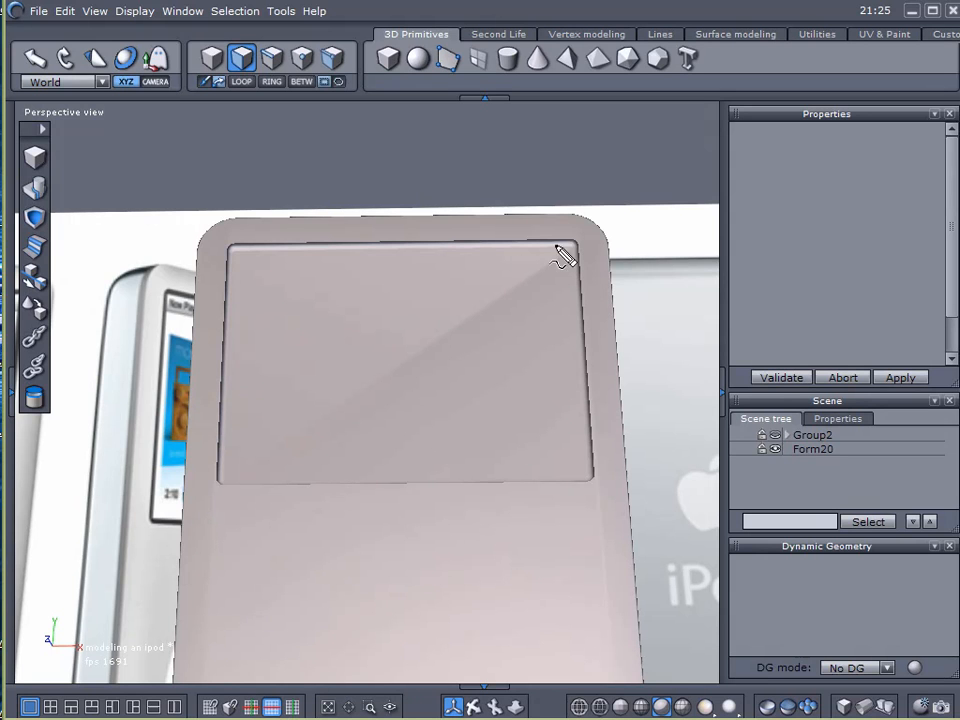
left_click_drag(567, 253, 272, 460)
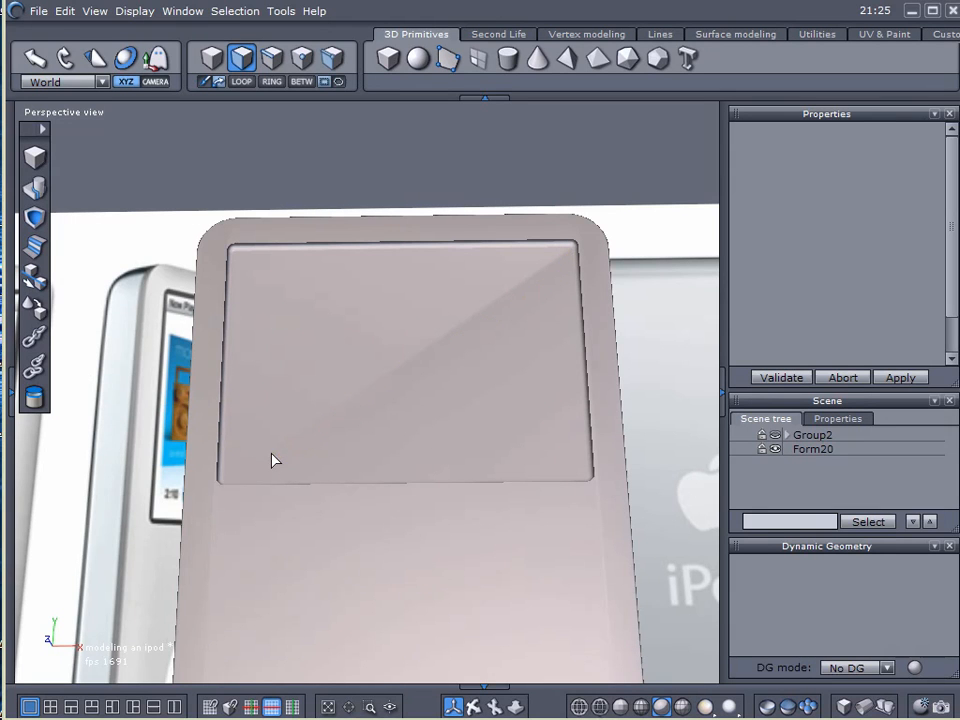
left_click(324, 397)
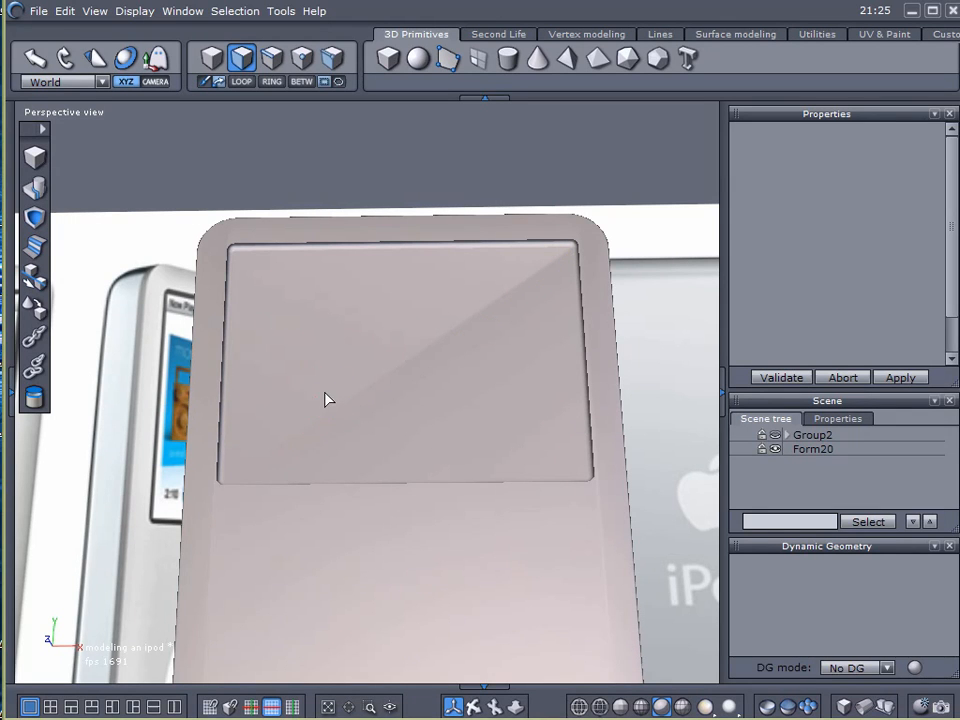
left_click(709, 703)
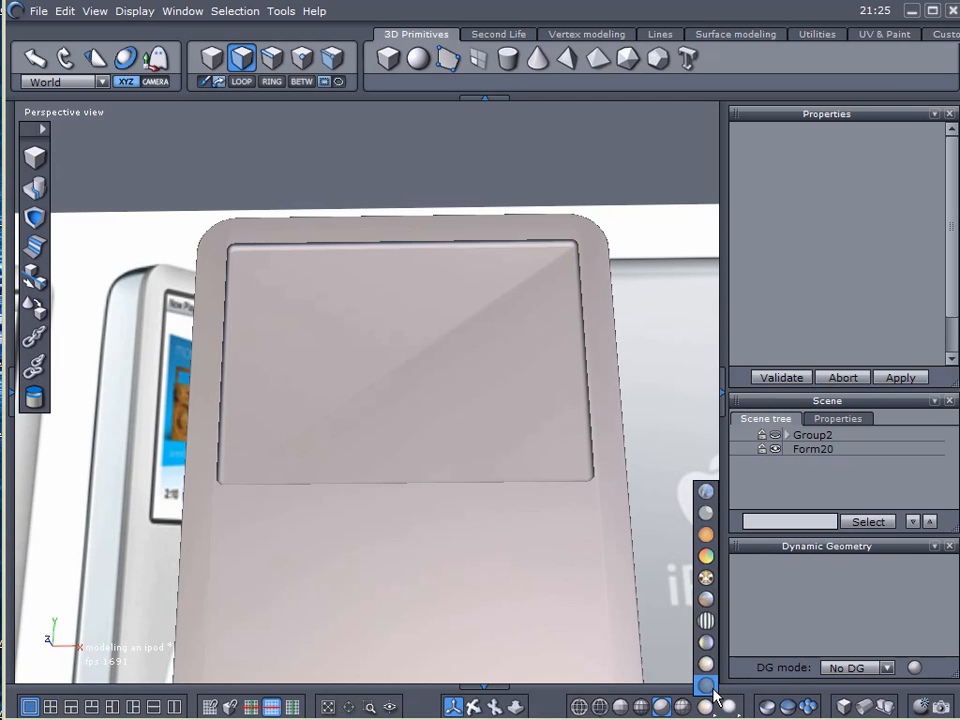
left_click(711, 689)
Delete the large rectangular screen face from the front of the iPod body
double_click(416, 397)
left_click(416, 398)
key("v")
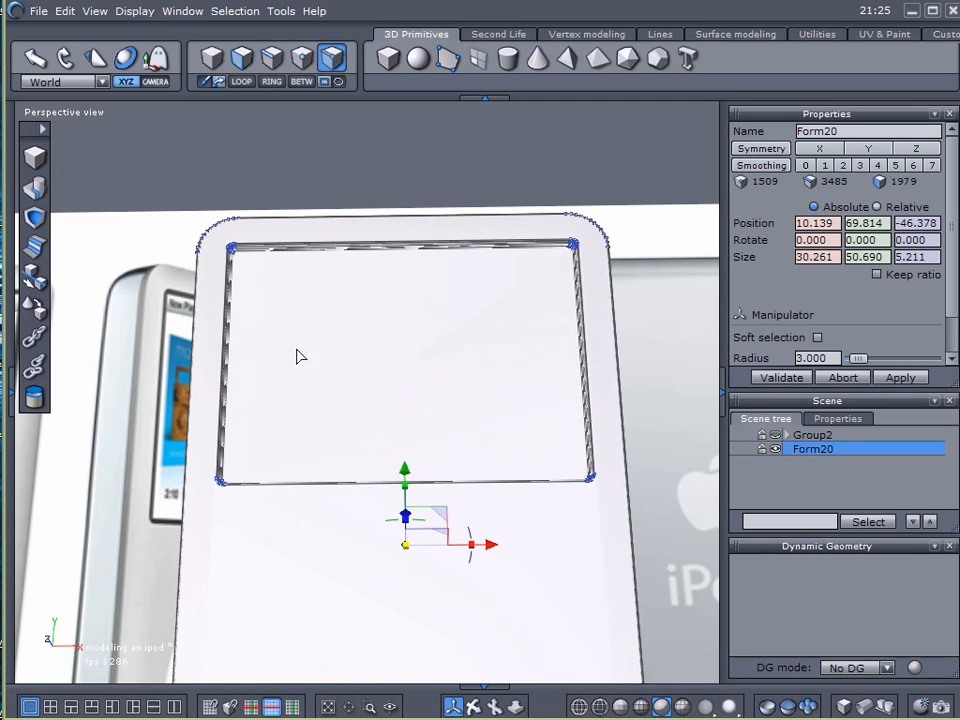
middle_click_drag(315, 358, 343, 454)
left_click(380, 344)
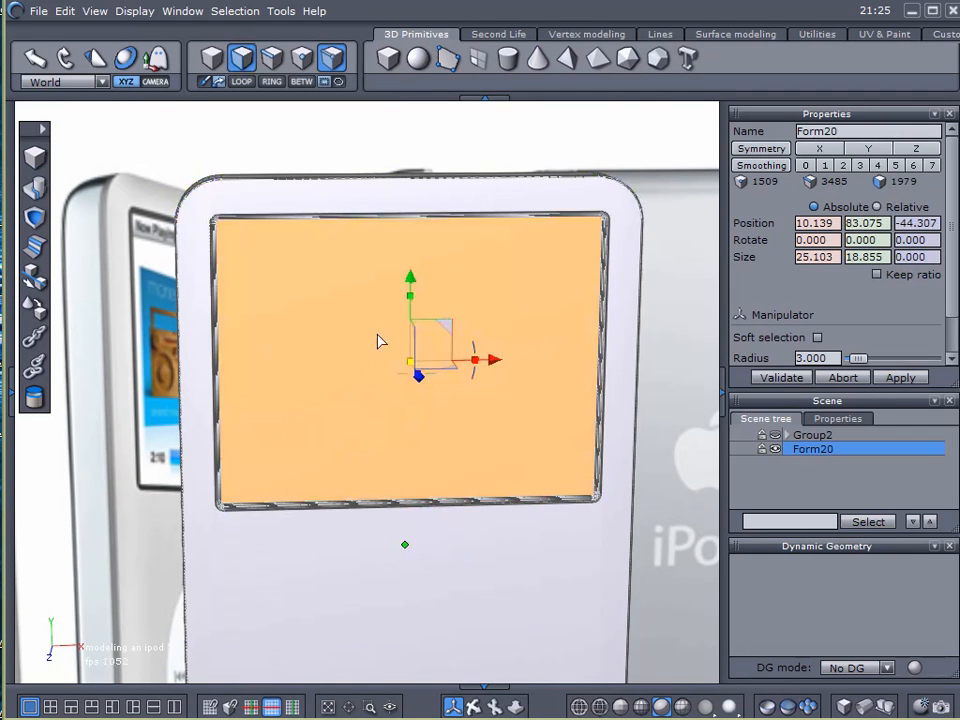
scroll(501, 282, "up", 5)
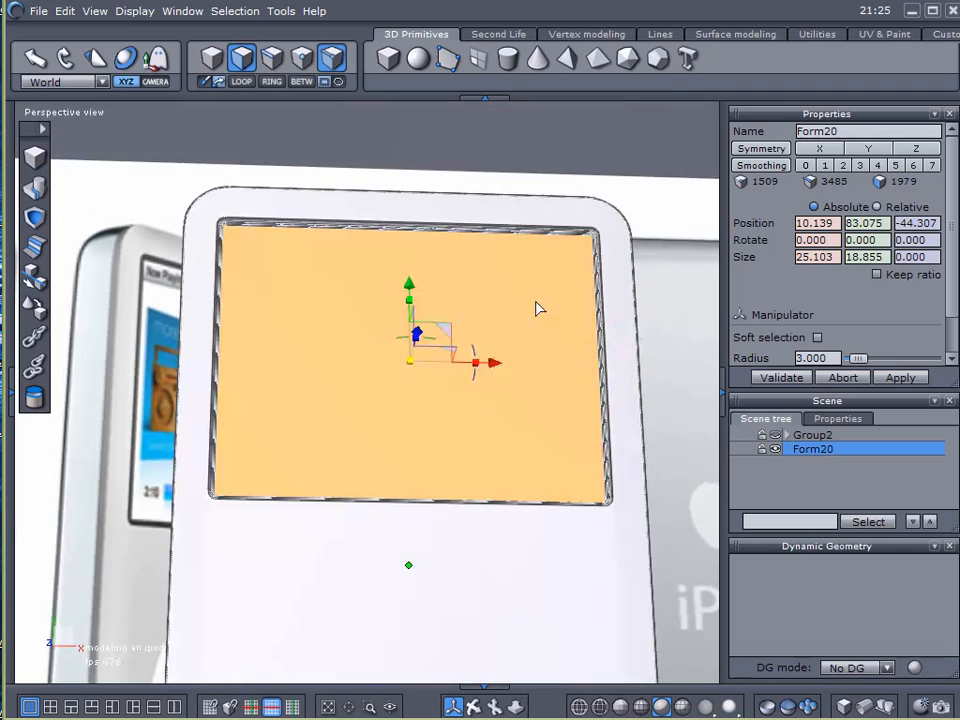
middle_click_drag(501, 282, 521, 279)
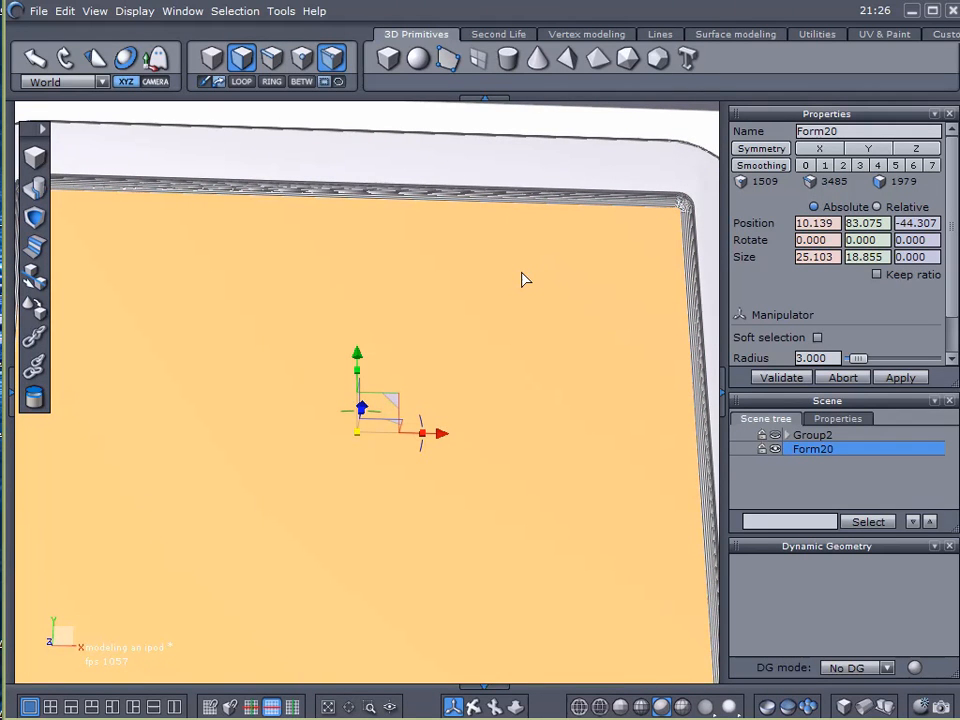
key("Delete")
Select a single rim edge at the upper-right corner of the screen opening
left_click(446, 393)
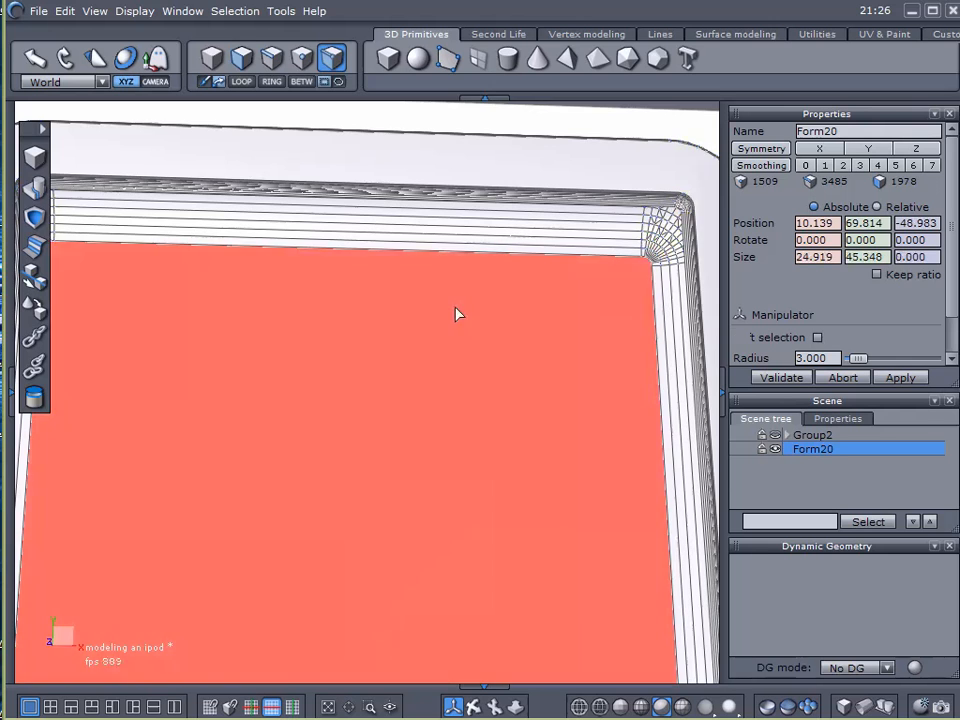
middle_click_drag(460, 360, 457, 316)
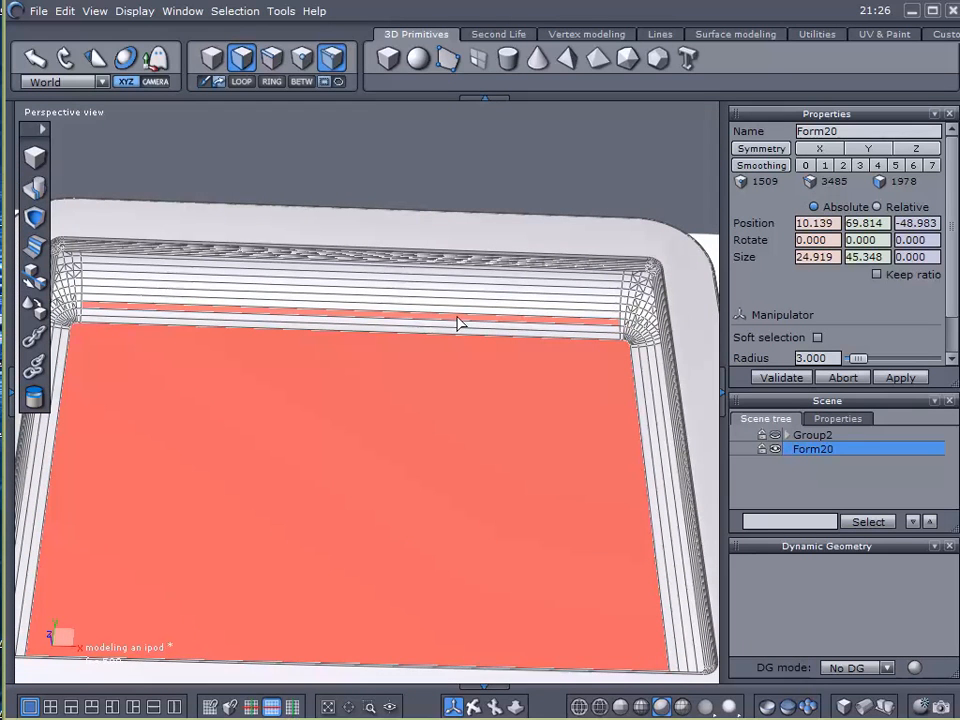
scroll(549, 242, "up", 5)
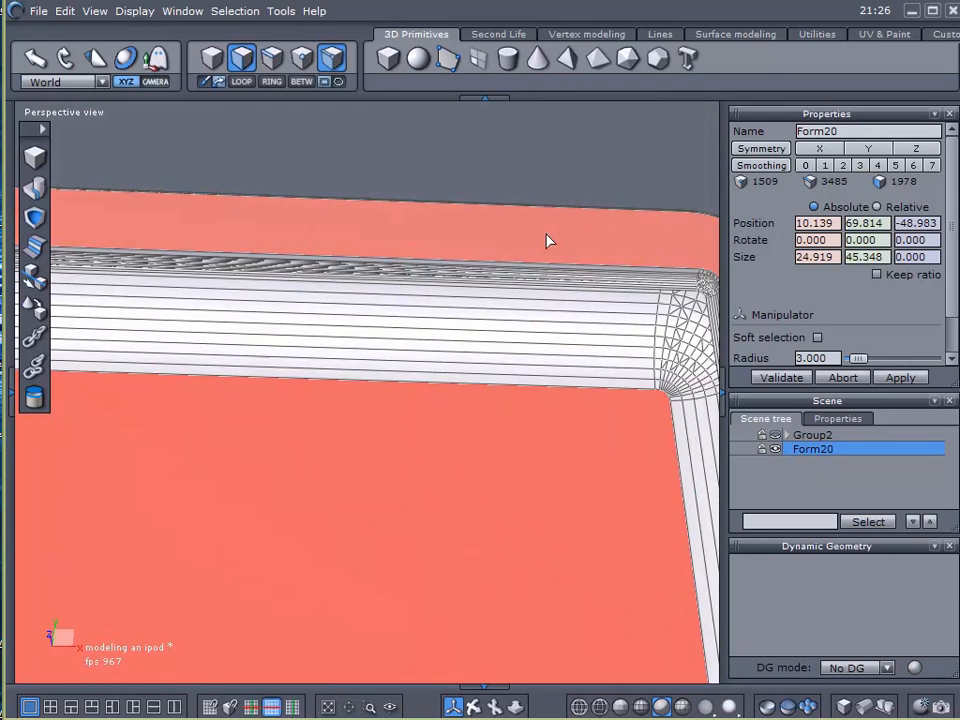
middle_click_drag(300, 276, 103, 264)
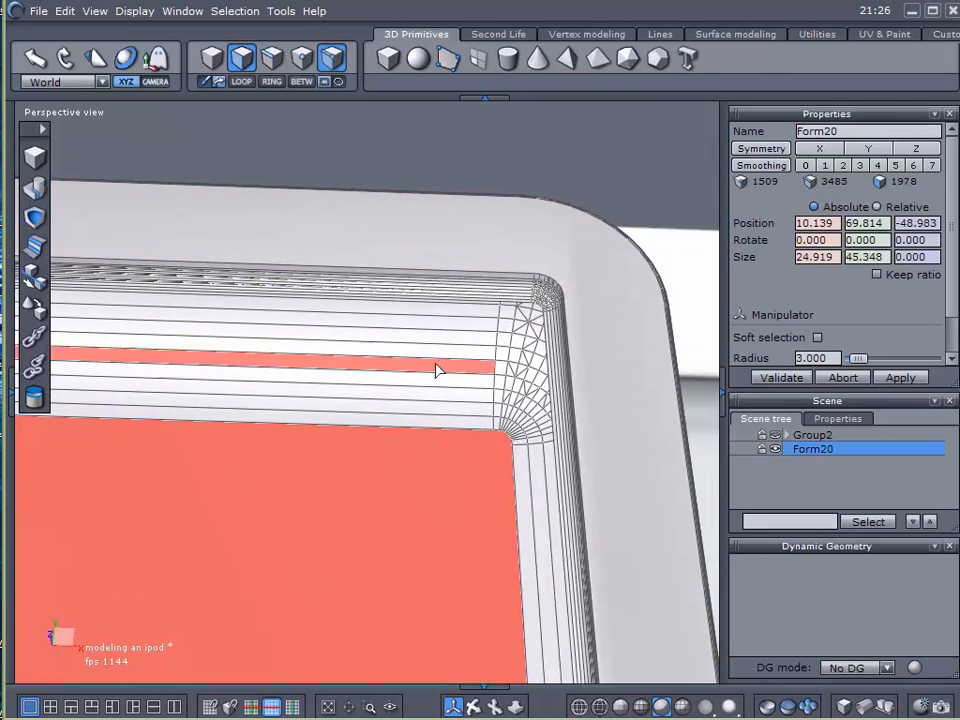
scroll(518, 338, "up", 1)
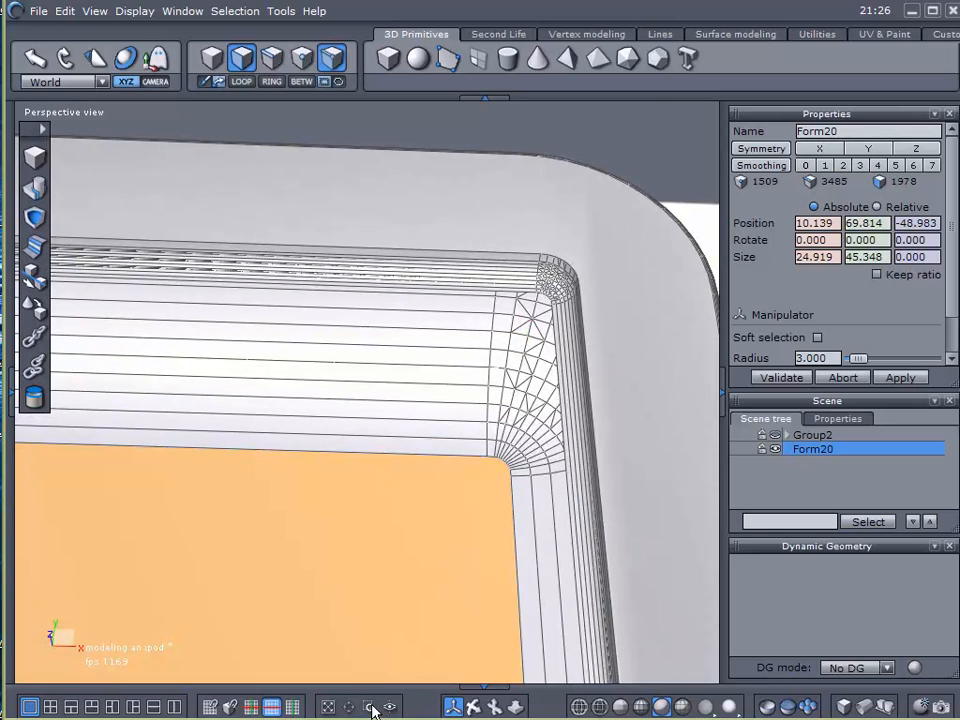
left_click(369, 707)
left_click_drag(549, 295, 585, 386)
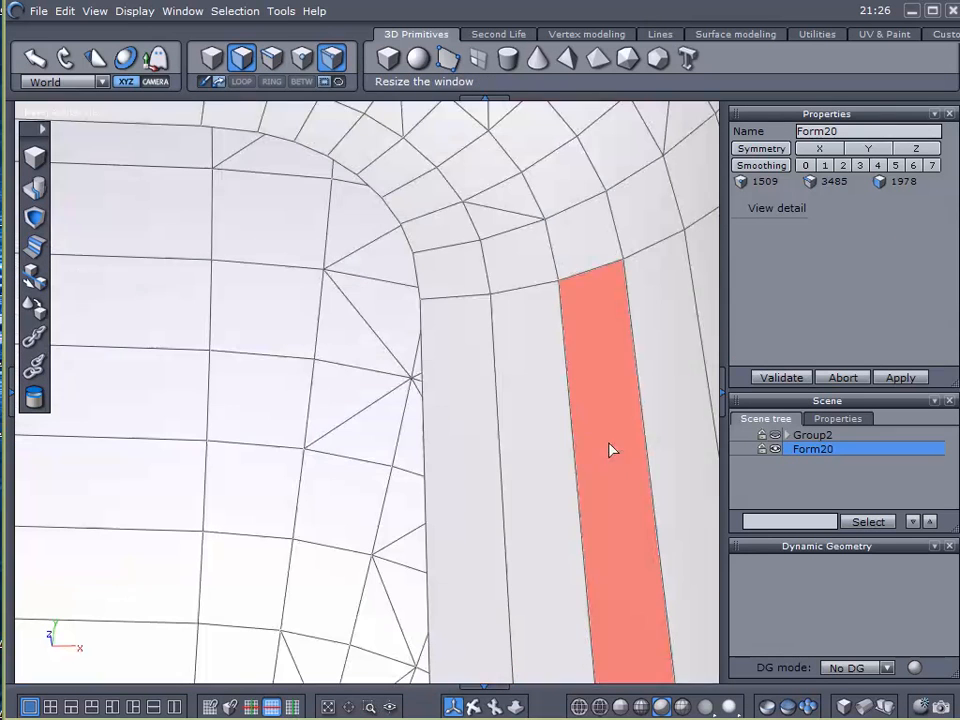
left_click(273, 66)
left_click(419, 278)
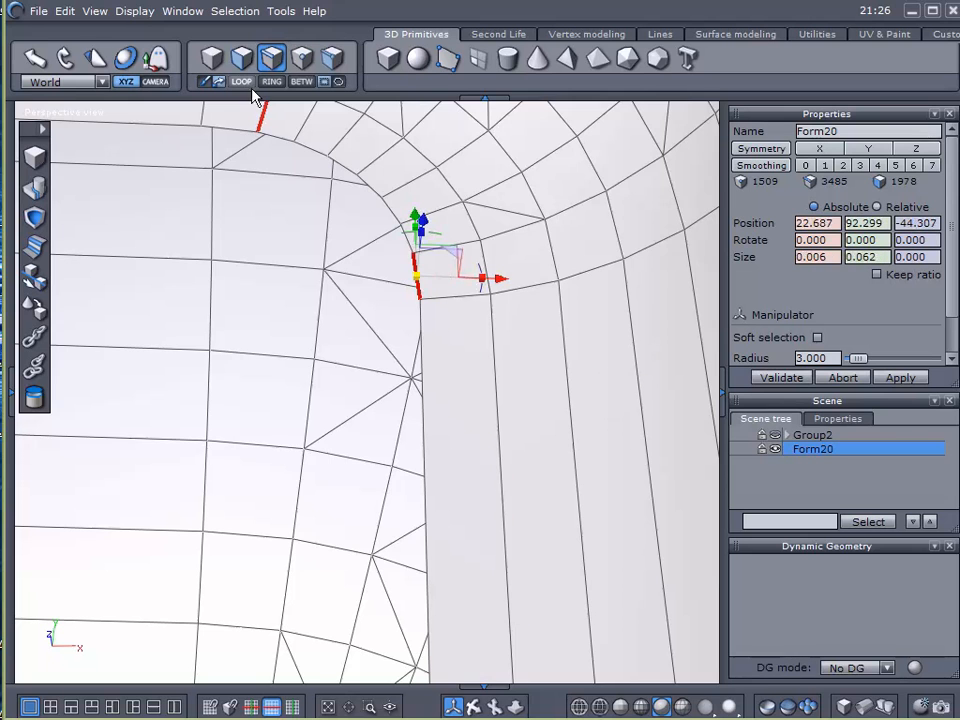
Extend the edge selection to the full loop around the screen opening and extract a curve from it
scroll(447, 374, "down", 3)
middle_click_drag(562, 382, 688, 353)
scroll(606, 482, "down", 4)
middle_click_drag(570, 362, 565, 292)
left_click(553, 312)
left_click_drag(553, 312, 396, 185, "alt")
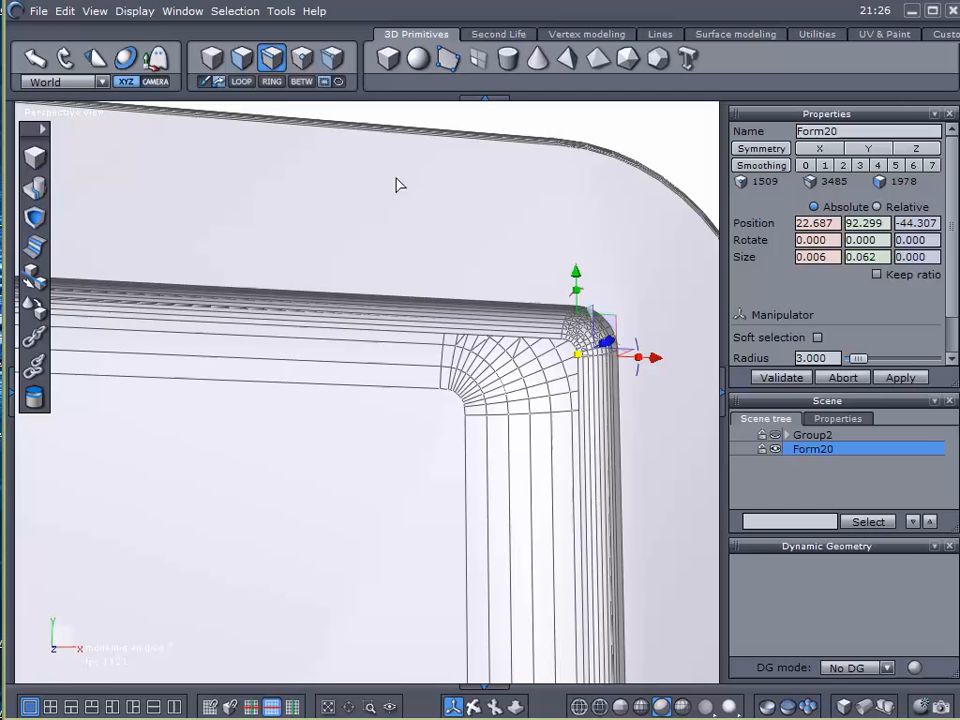
left_click(248, 85)
scroll(445, 400, "down", 4)
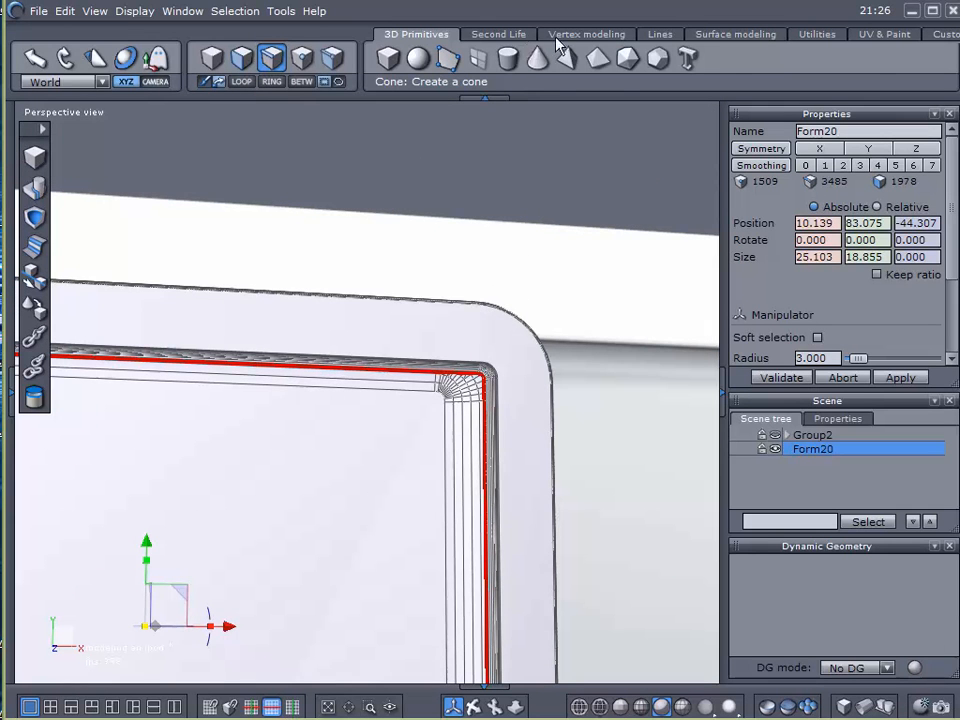
left_click(652, 36)
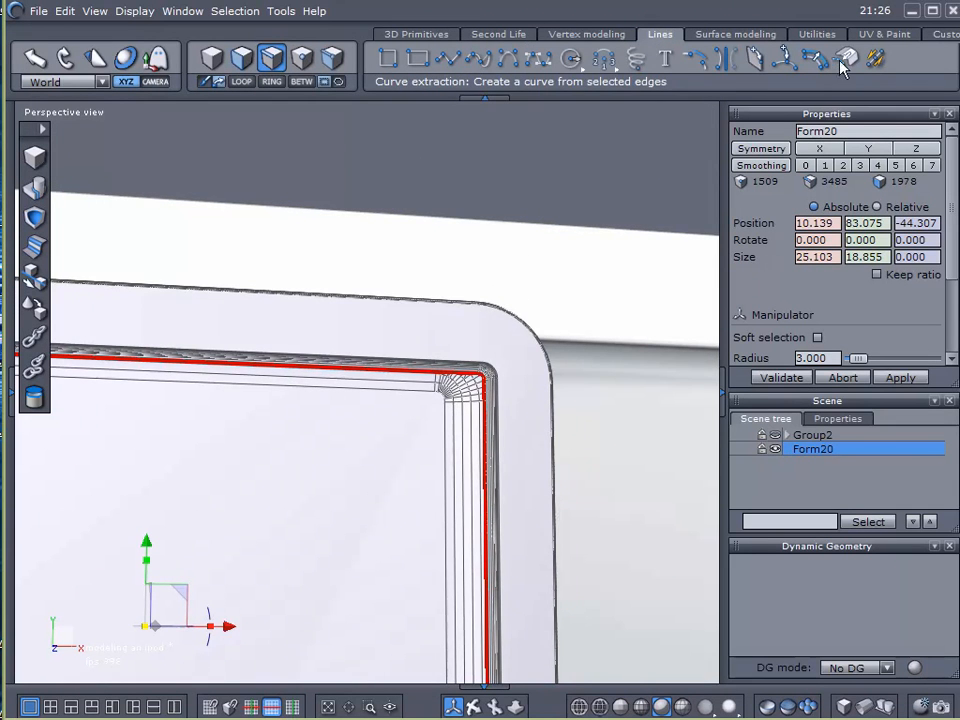
left_click(842, 60)
scroll(507, 316, "down", 4)
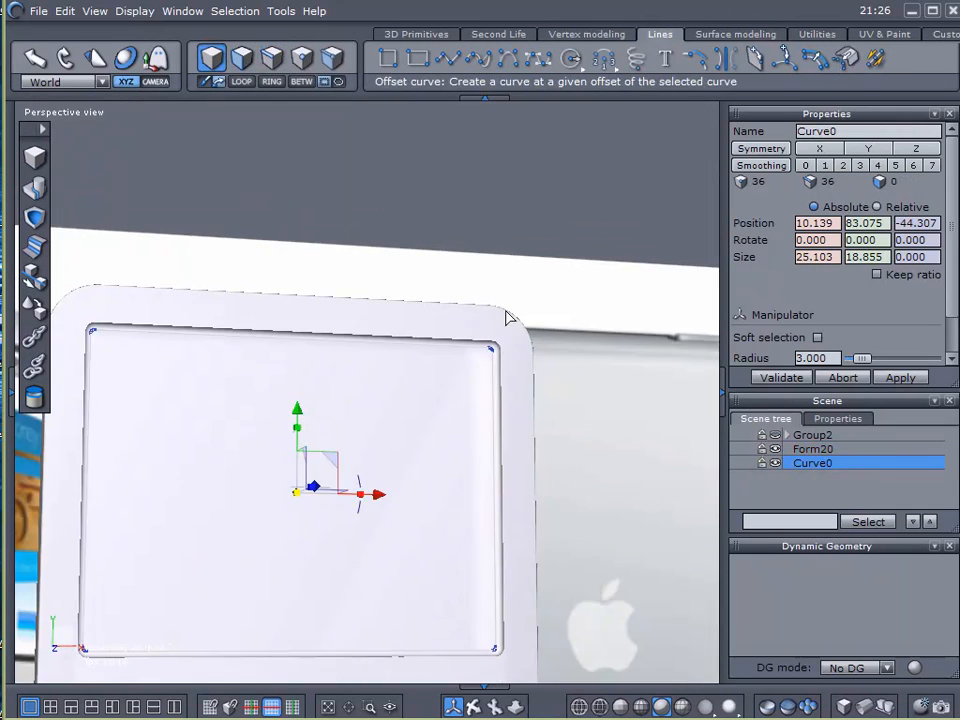
Try pulling the extracted curve forward out of the body along Z, and undo the move
middle_click_drag(322, 369, 468, 456)
left_click_drag(422, 455, 575, 458)
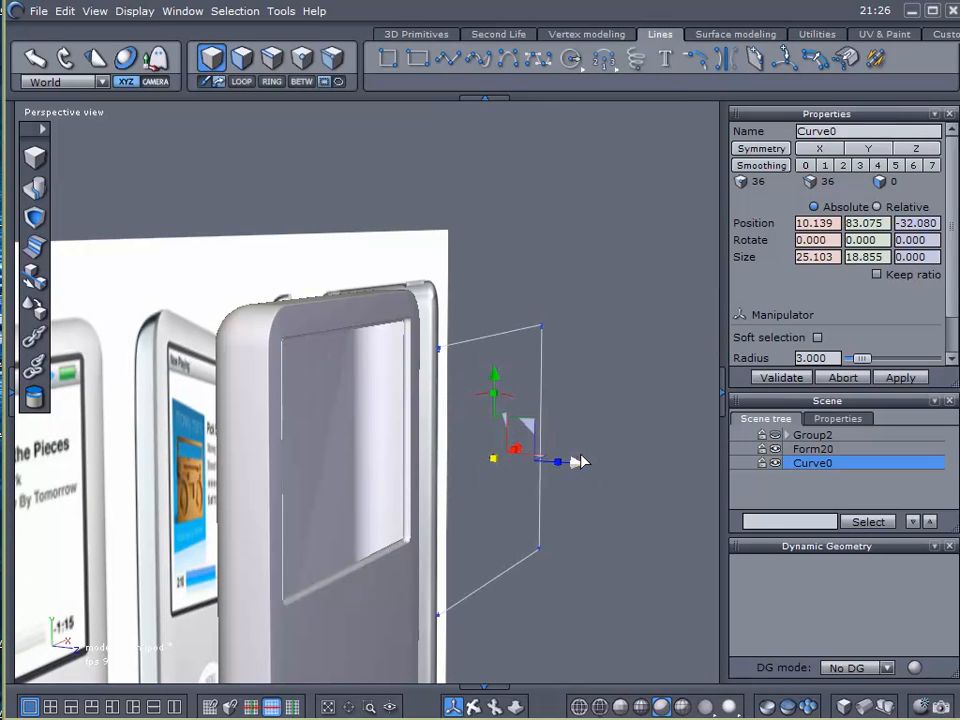
key("ctrl+z")
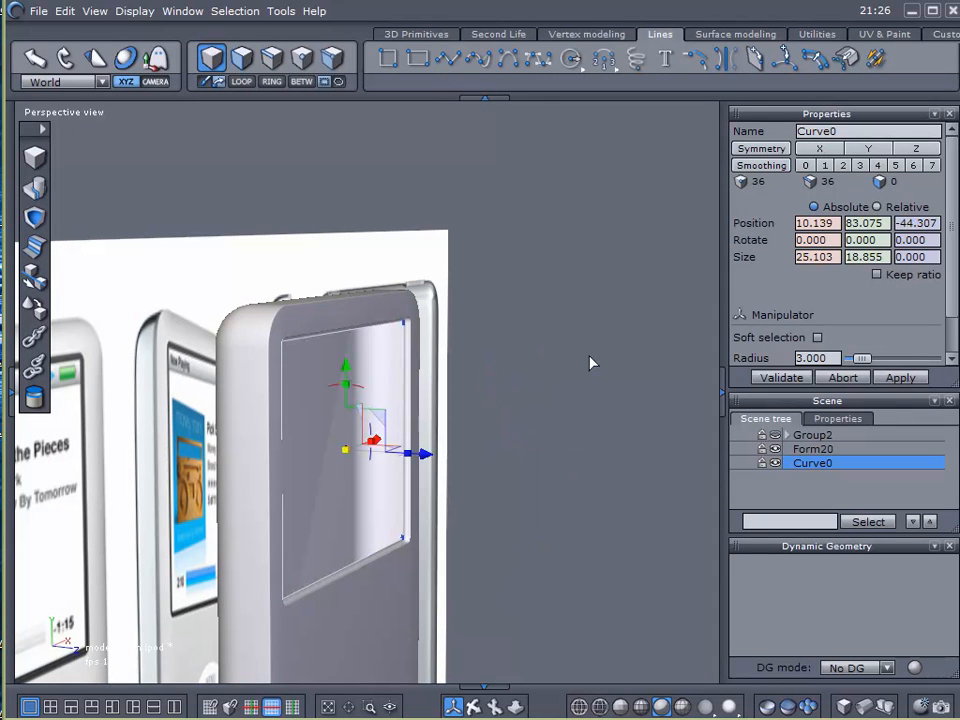
middle_click_drag(534, 366, 204, 322)
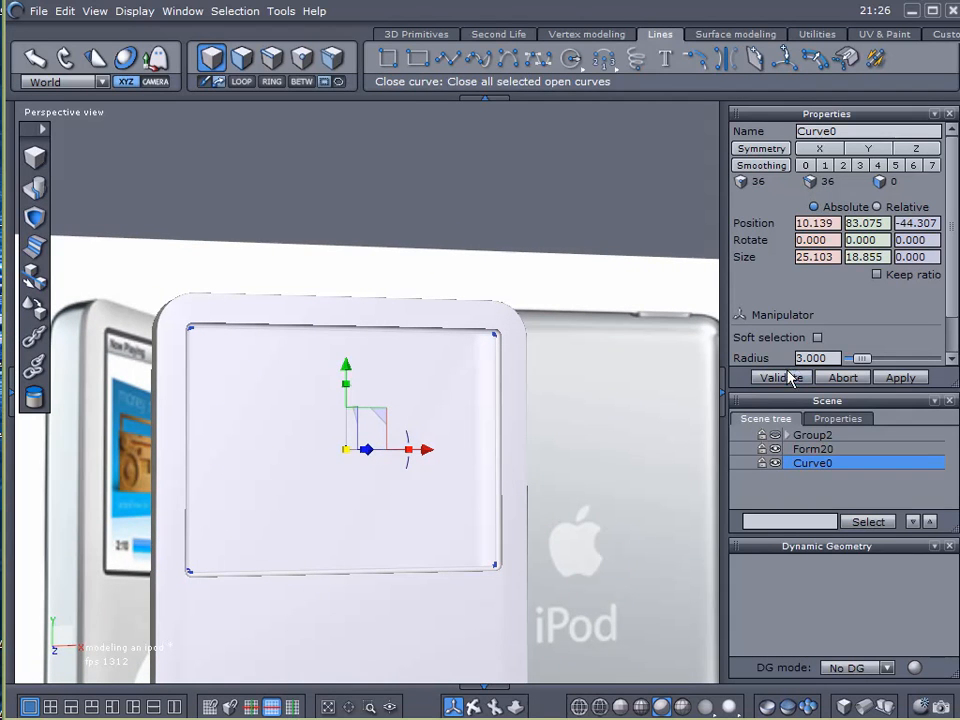
Create a Coons surface from the extracted closed curve to fill the screen opening
left_click(566, 36)
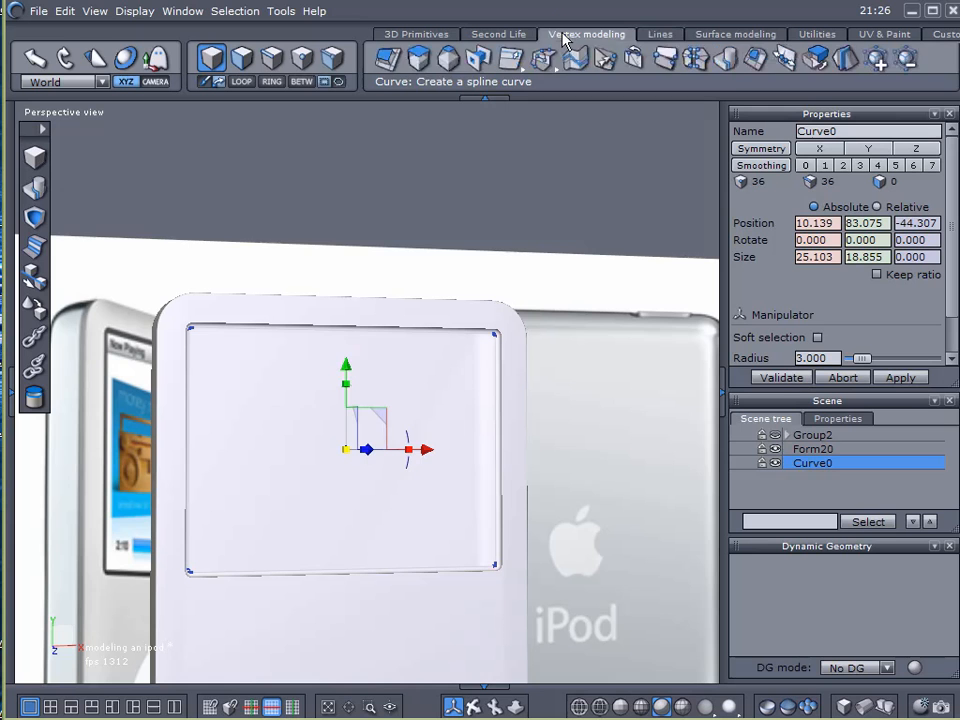
left_click(738, 36)
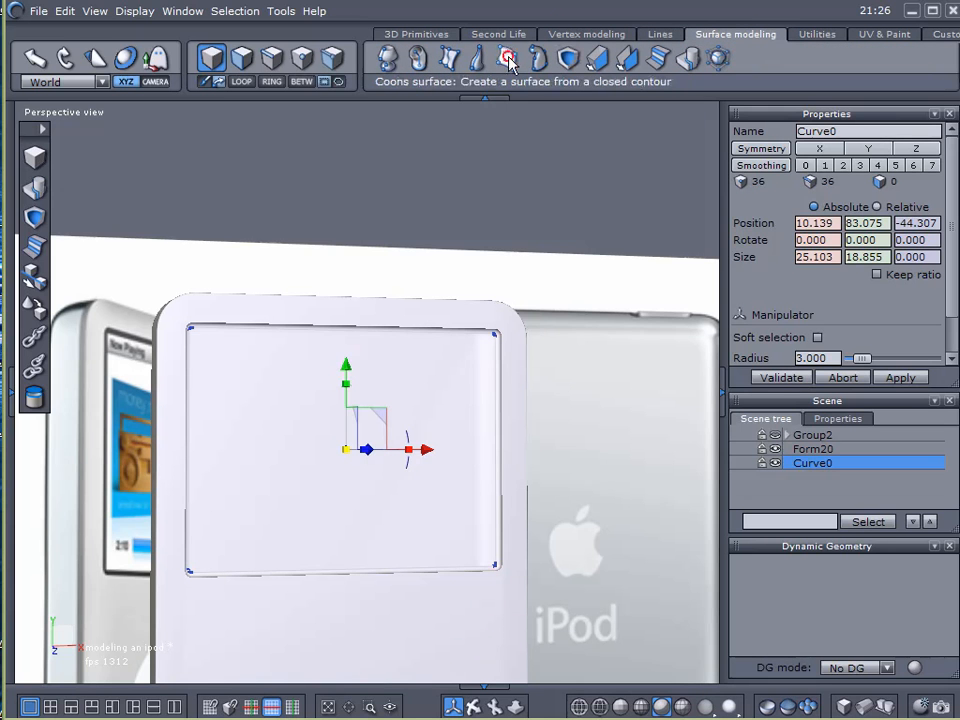
left_click(386, 55)
left_click(492, 346)
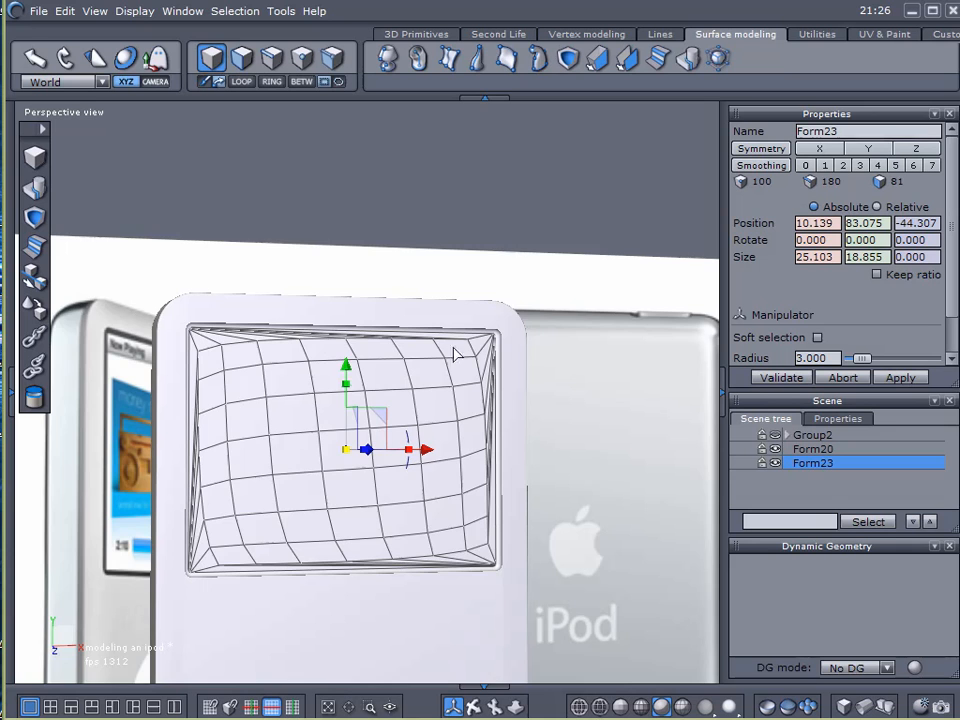
Examine how the new screen surface fits the iPod body using a reflective preview shading, and restore the plain shading
scroll(409, 440, "up", 2)
middle_click_drag(480, 462, 424, 338)
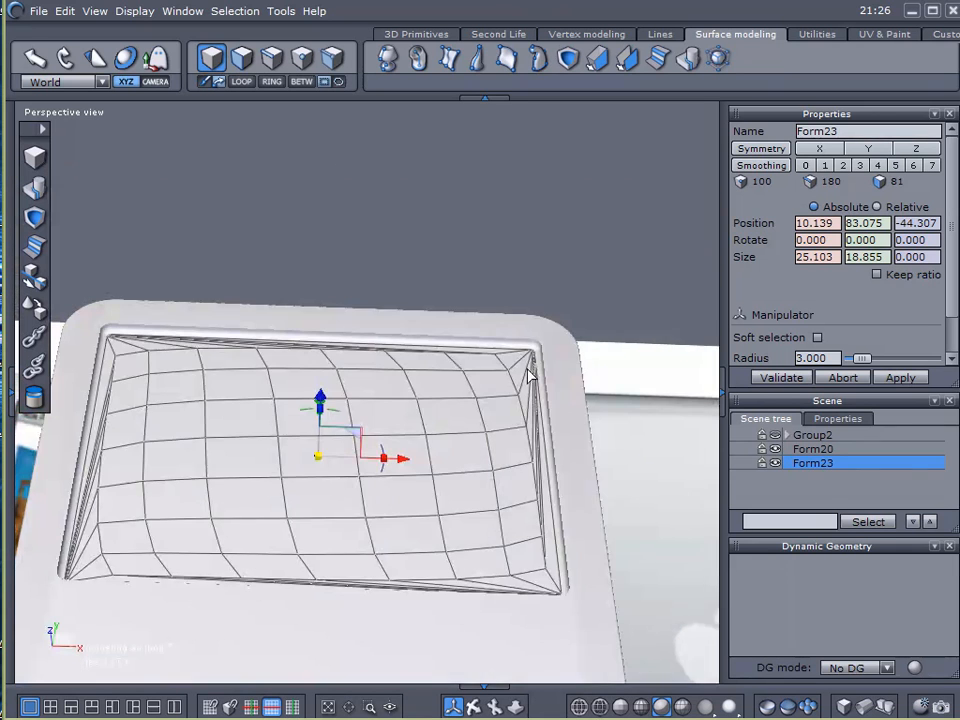
middle_click_drag(529, 370, 530, 295)
left_click(778, 489)
mouse_move(600, 470)
middle_mouse_down()
mouse_move(581, 428)
mouse_move(572, 461)
mouse_move(590, 488)
middle_mouse_up()
left_click(708, 709)
left_click(703, 670)
mouse_move(574, 548)
middle_mouse_down()
mouse_move(566, 529)
mouse_move(556, 580)
middle_mouse_up()
left_click_drag(555, 573, 555, 549, "alt")
scroll(555, 546, "down", 2)
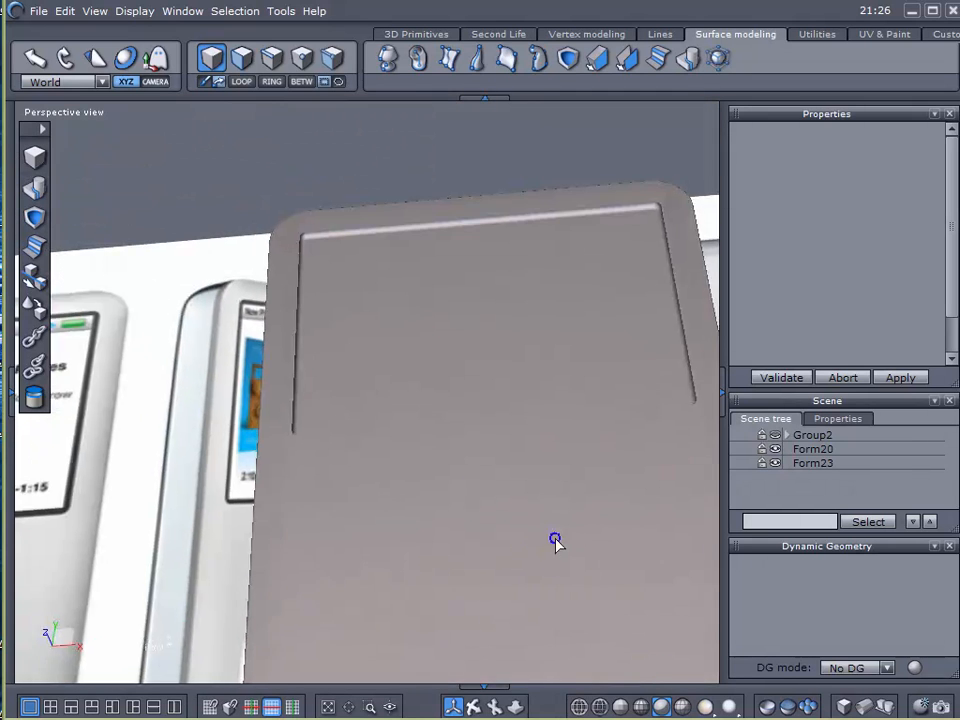
right_click_drag(555, 539, 486, 568, "alt")
left_click_drag(486, 568, 499, 505, "alt")
right_click_drag(499, 505, 535, 156, "alt")
left_click(567, 465)
left_click_drag(567, 468, 551, 589, "alt")
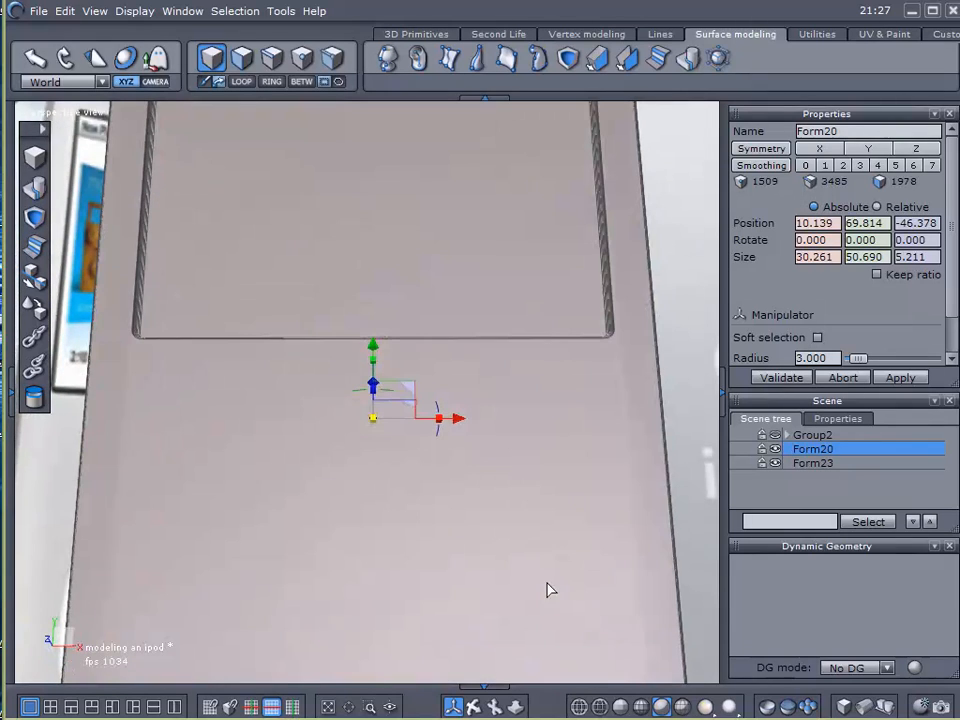
left_click(703, 708)
left_click(705, 688)
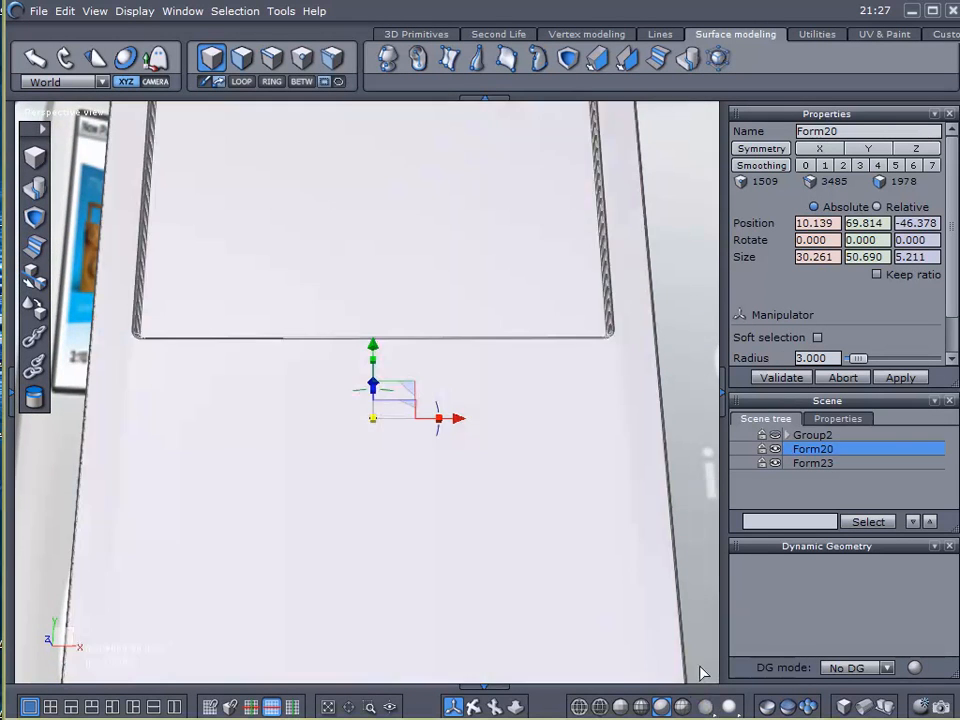
Rename the new surface filling the screen opening as "Screen"
scroll(600, 524, "down", 3)
mouse_move(601, 523)
left_mouse_down("alt")
mouse_move(587, 497)
mouse_move(525, 489)
mouse_move(591, 594)
mouse_move(667, 607)
left_mouse_up("alt")
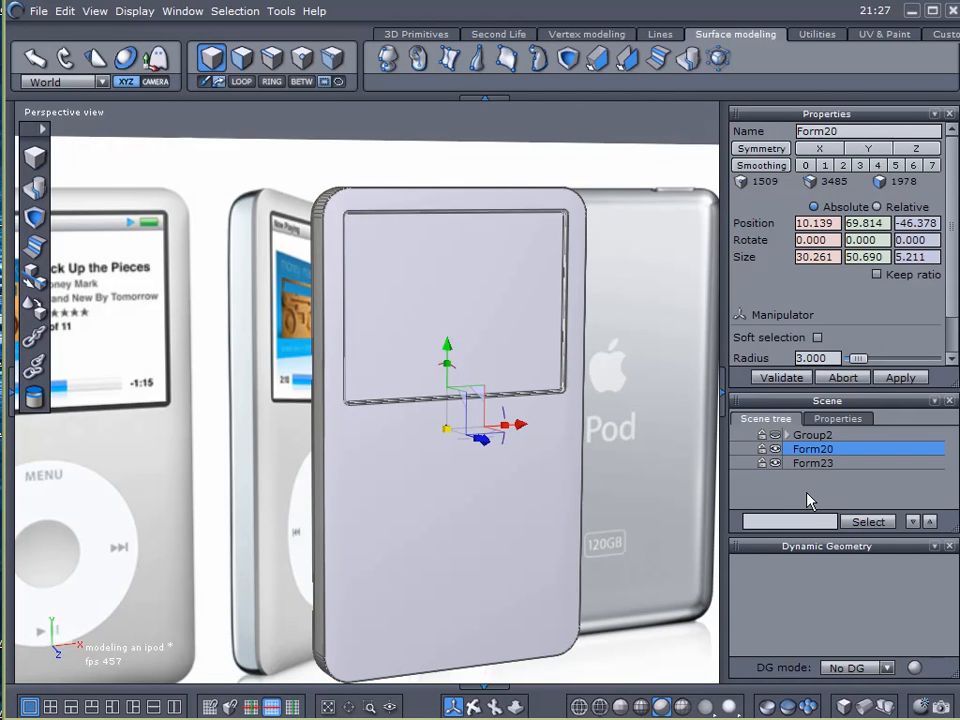
left_click(795, 464)
double_click(846, 131)
type("S")
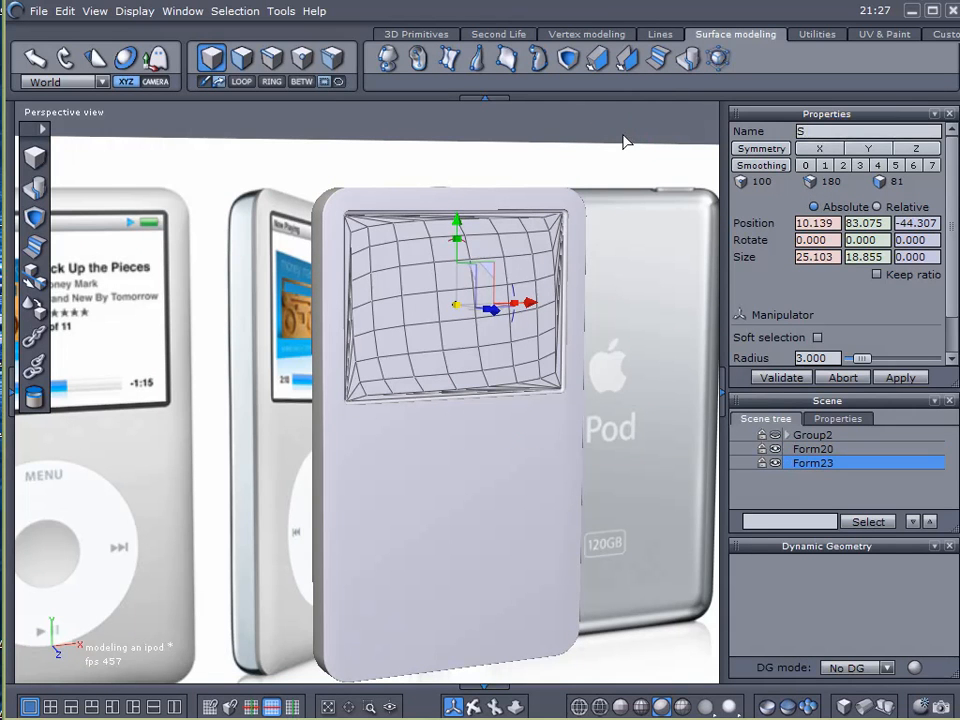
type("creen")
key("Return")
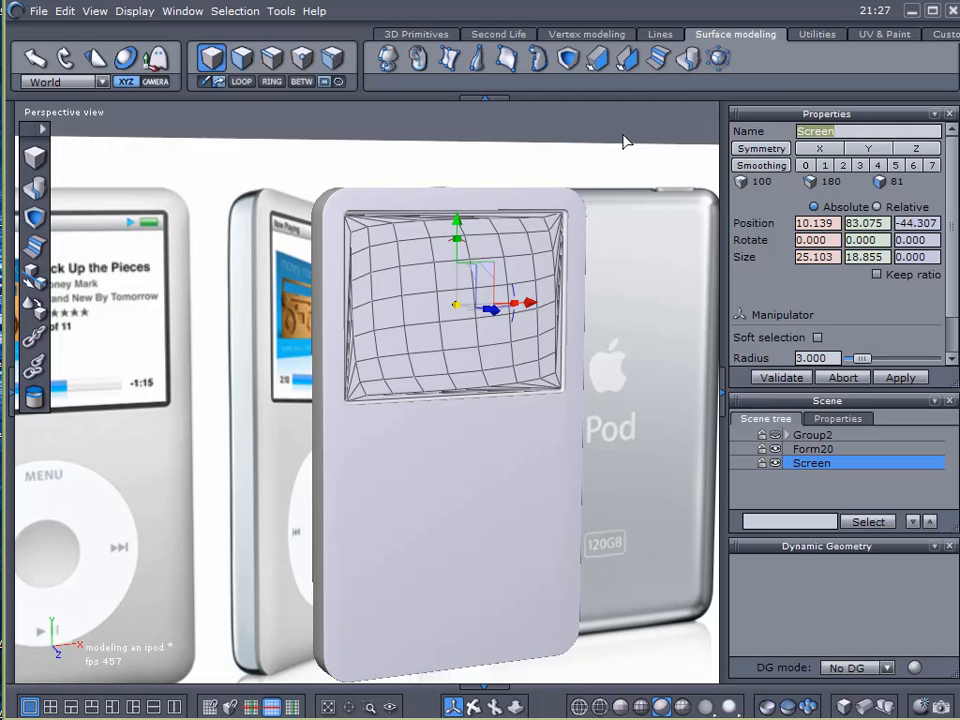
Duplicate the Screen surface in place and break the clone link between the two copies
scroll(420, 214, "up", 3)
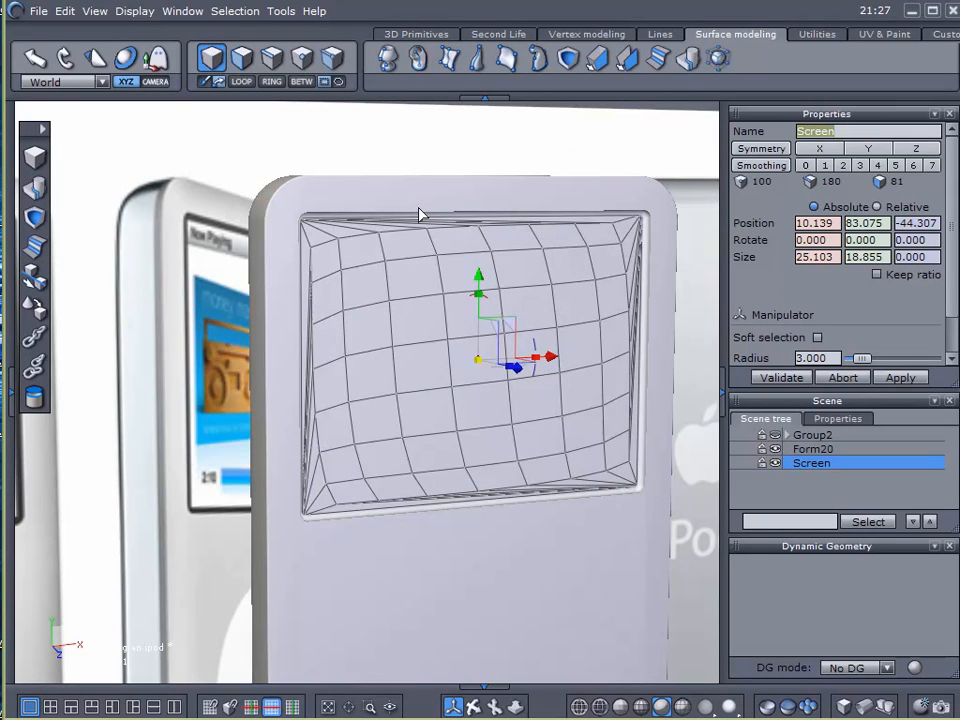
left_click(903, 500)
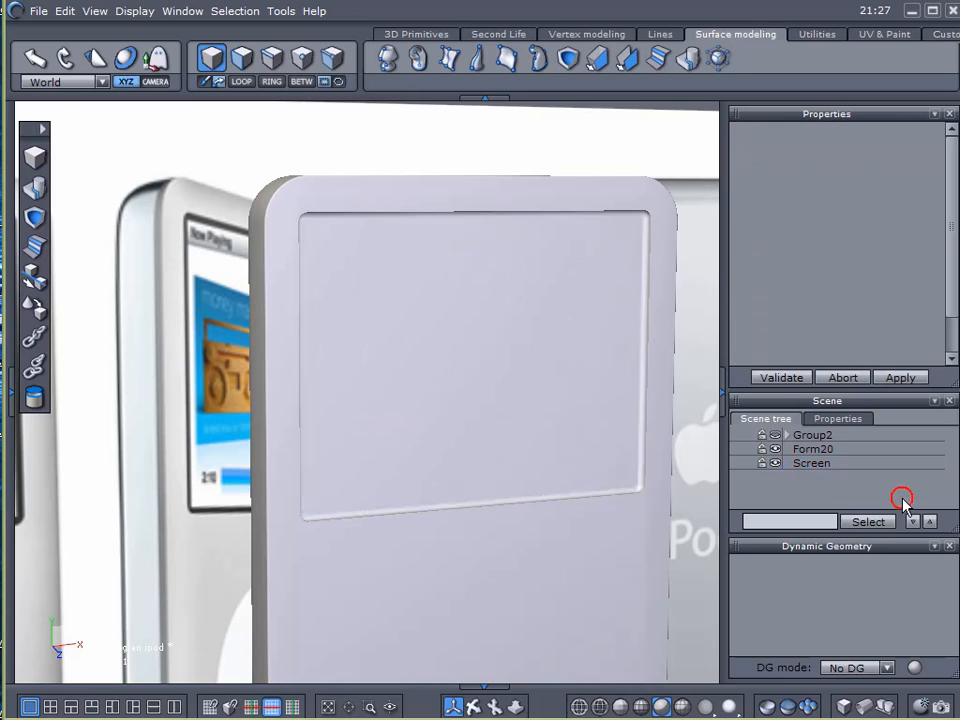
left_click(839, 465)
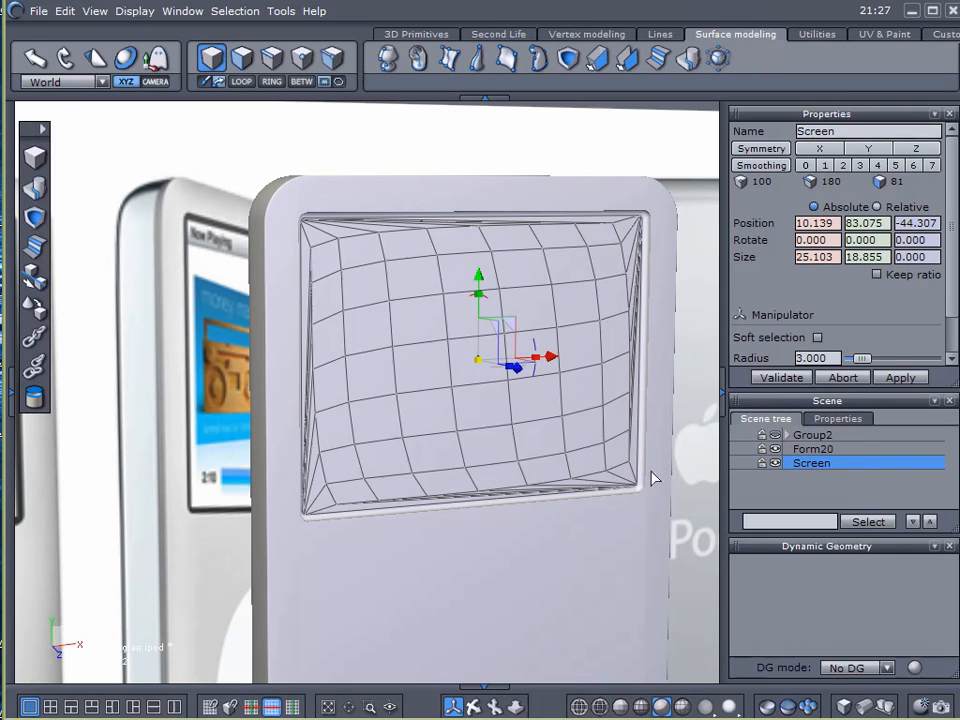
left_click(580, 154)
left_click(580, 154)
left_click(580, 154)
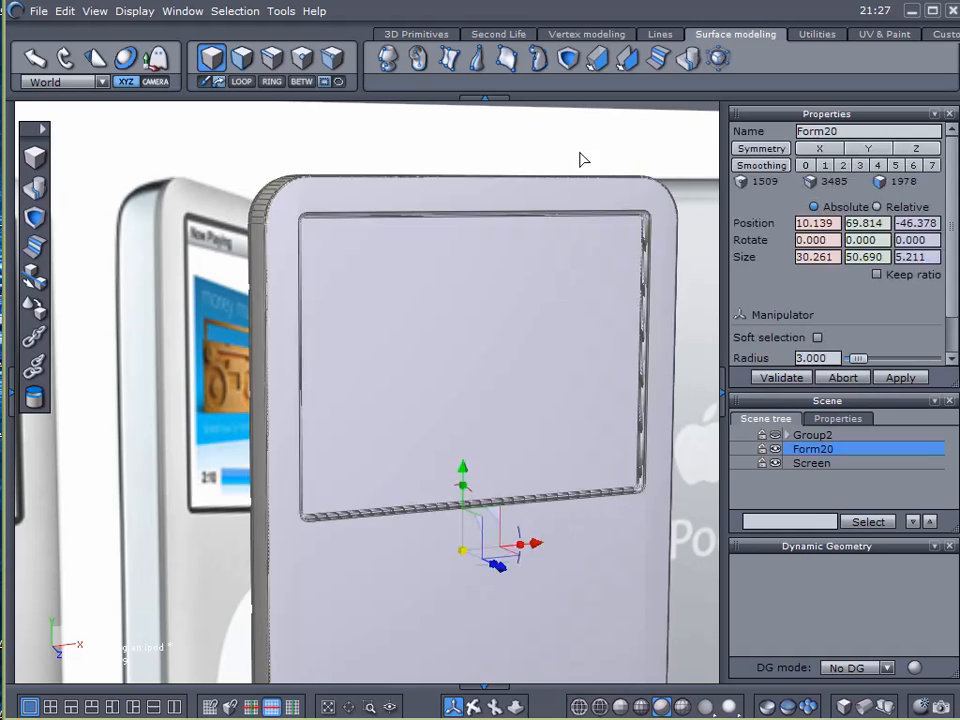
left_click(606, 377)
key("ctrl+v")
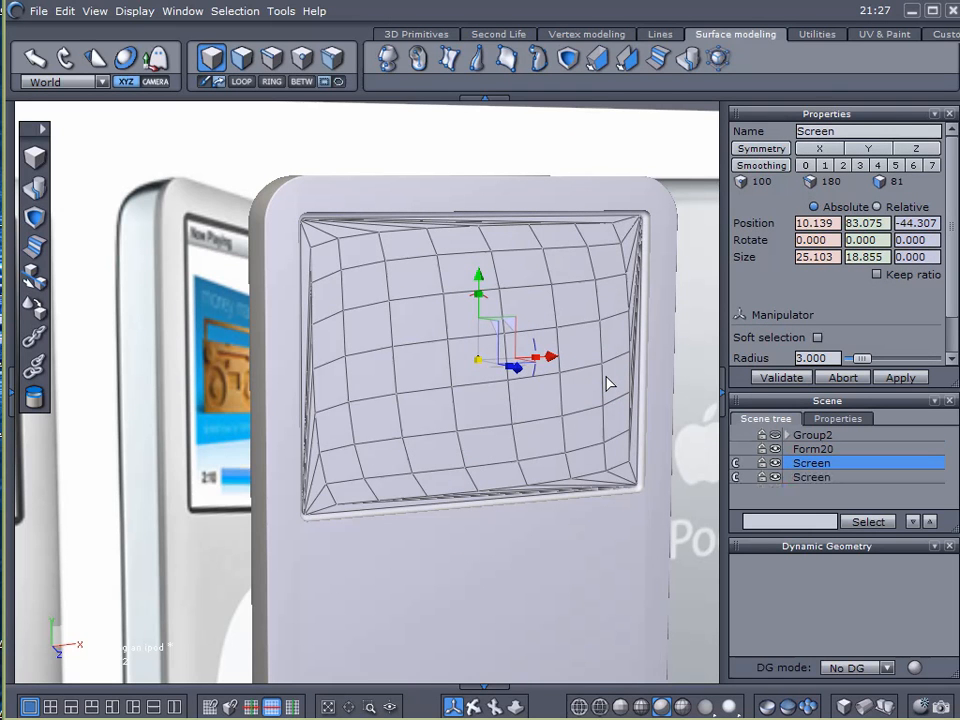
left_click(735, 464)
left_click(788, 464)
Pull the duplicated Screen surface forward out of the recess along Z to about -43.89
middle_click_drag(433, 466, 645, 464)
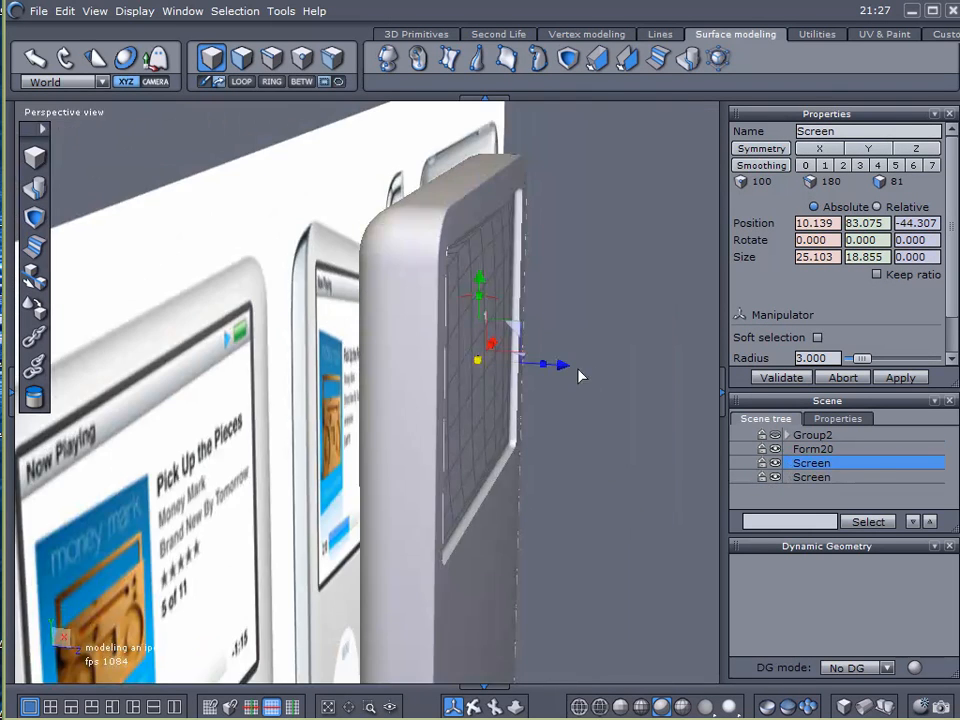
scroll(506, 253, "up", 3)
scroll(594, 420, "down", 2)
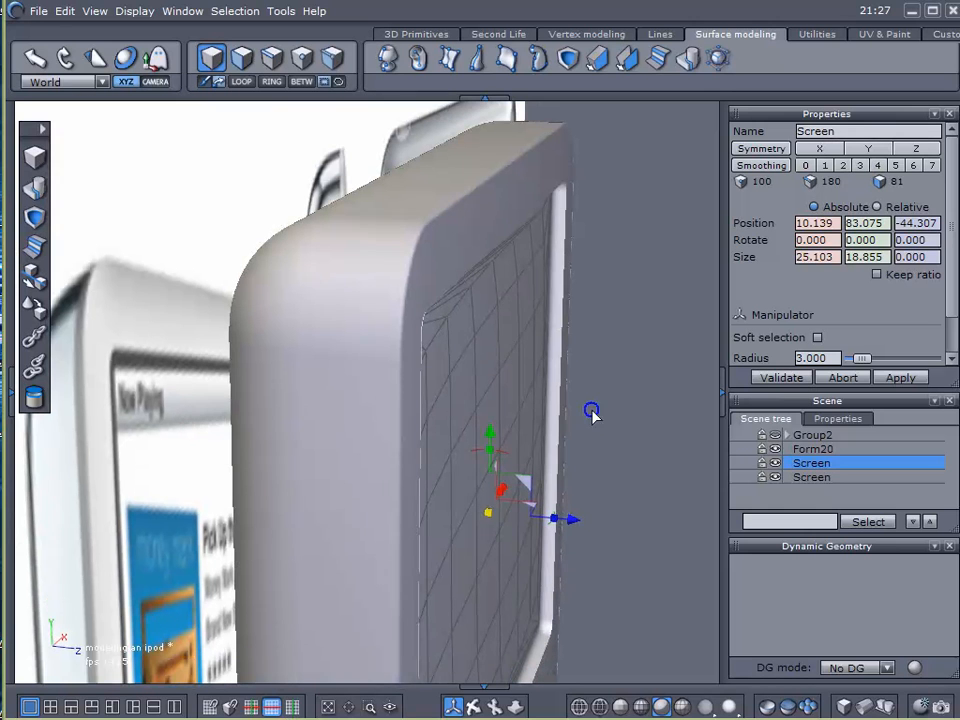
middle_click_drag(592, 413, 588, 405)
left_click_drag(570, 513, 585, 516)
middle_click_drag(501, 510, 224, 472)
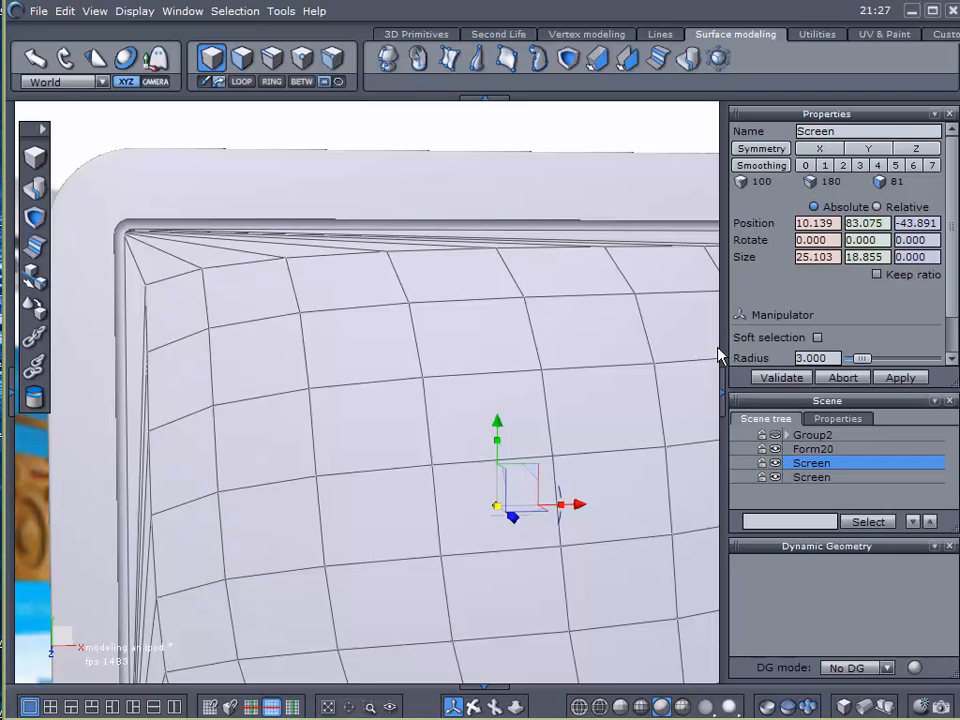
Scale the duplicate with its ratio kept to about 26.5 by 19.9 and nudge it forward to about Z -43.85
left_click(877, 274)
middle_click_drag(759, 313, 418, 355)
left_click_drag(418, 355, 426, 356)
middle_click_drag(426, 356, 527, 502)
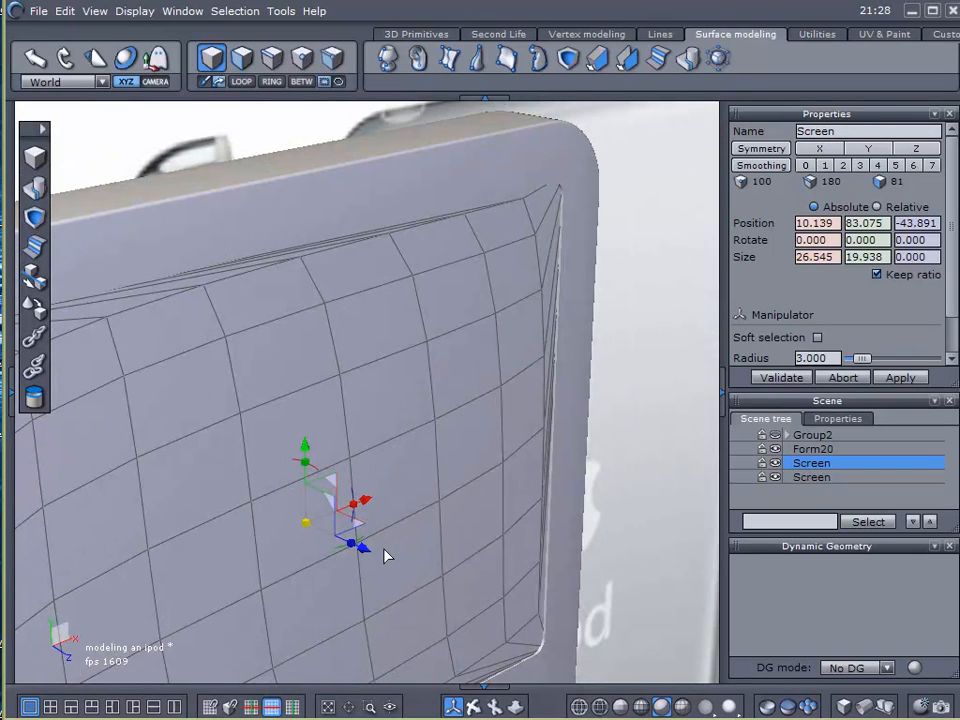
left_click_drag(364, 552, 370, 550)
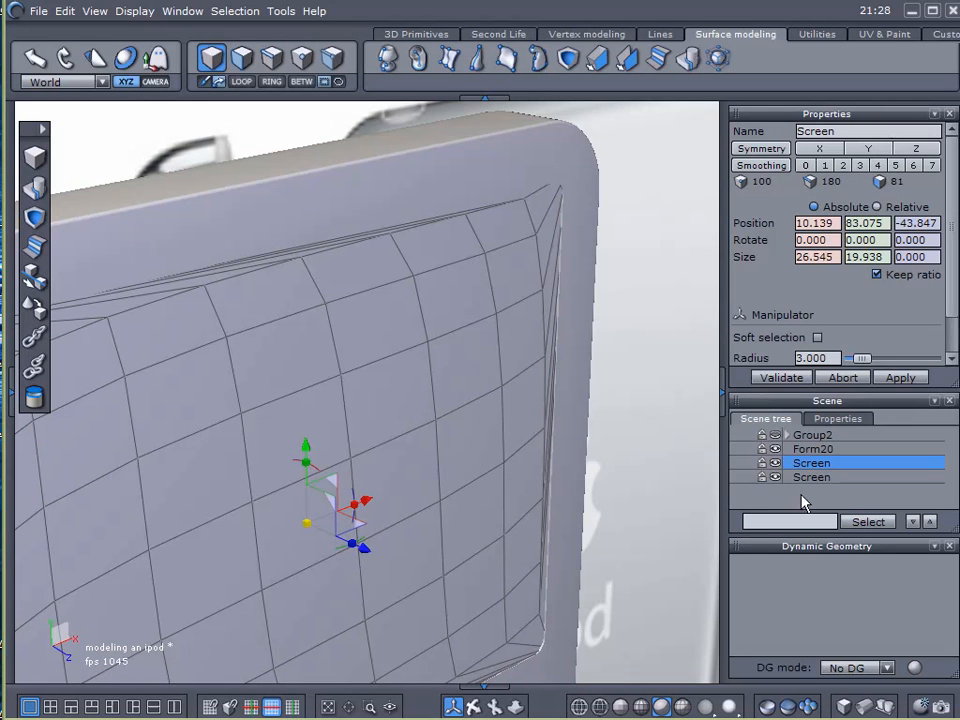
Rename the enlarged front surface as "Glass"
left_click_drag(848, 132, 742, 141)
type("Glass")
key("Return")
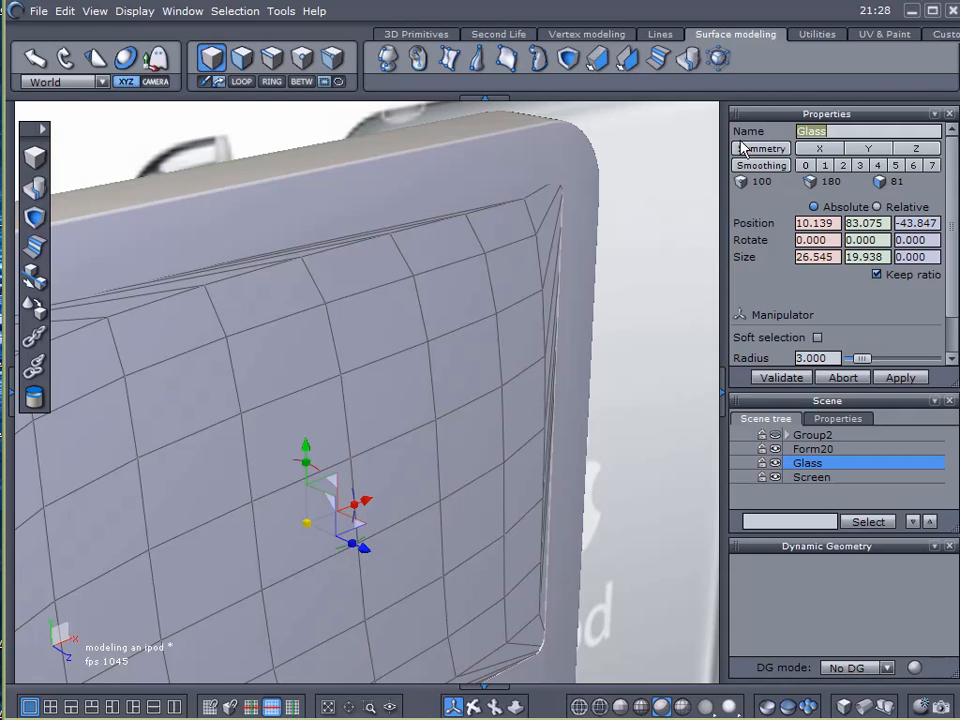
scroll(628, 427, "down", 2)
middle_click_drag(628, 421, 609, 356)
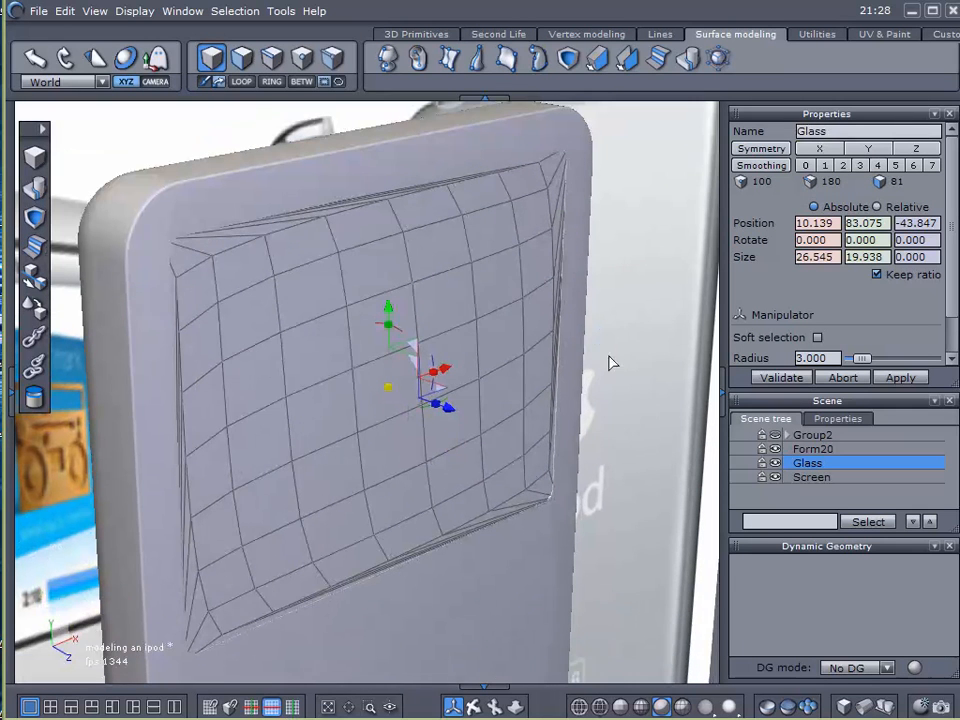
Examine the screen recess with the Glass surface hidden and compare it with the display in the reference photo
key("Escape")
left_click_drag(480, 540, 673, 537, "alt")
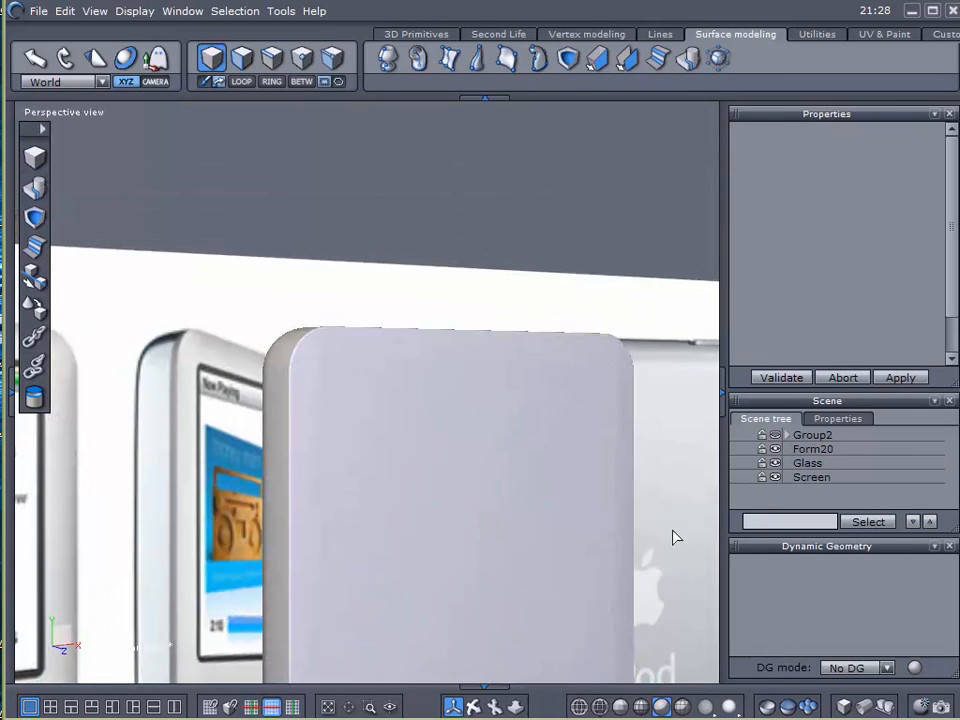
left_click(789, 463)
left_click_drag(610, 478, 403, 225, "alt")
left_click(784, 503)
left_click_drag(573, 403, 487, 462, "alt")
left_click(386, 283)
left_click_drag(255, 300, 418, 370, "alt")
scroll(189, 407, "down", 3)
scroll(333, 311, "up", 2)
scroll(334, 313, "down", 4)
left_click_drag(333, 318, 315, 497, "alt")
scroll(291, 369, "up", 4)
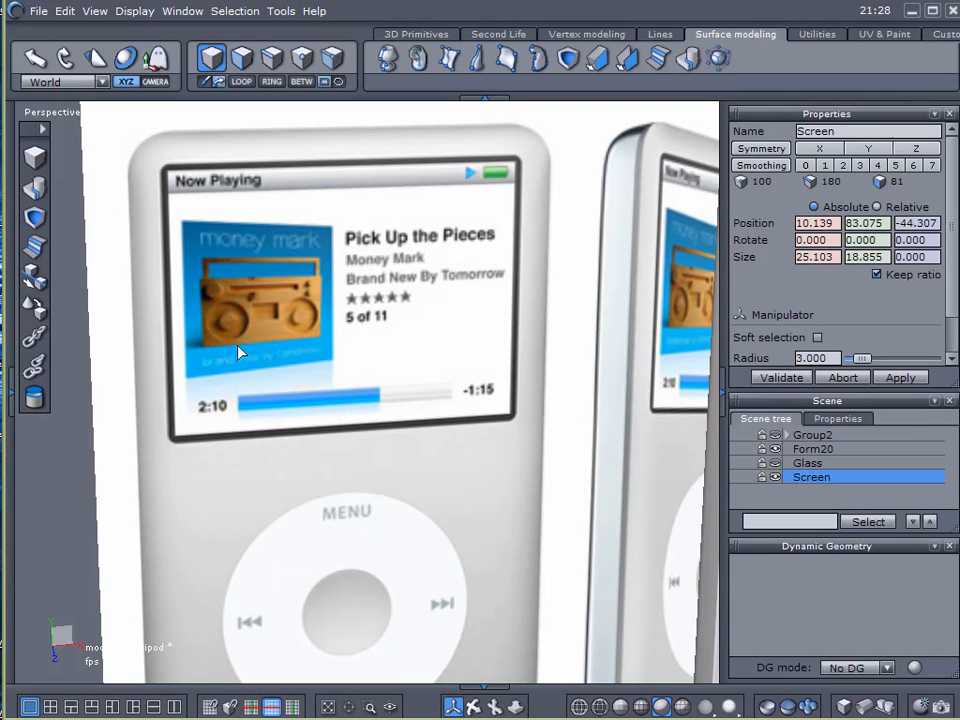
left_click(370, 278)
middle_click_drag(484, 352, 159, 345)
middle_click_drag(250, 345, 267, 342)
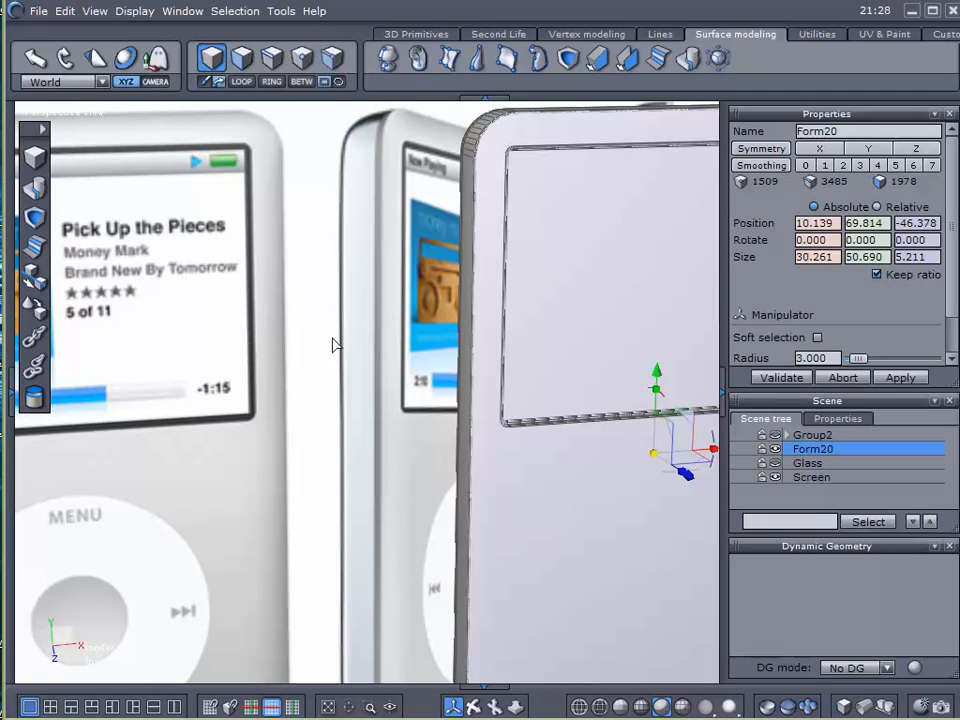
middle_click_drag(305, 277, 346, 296)
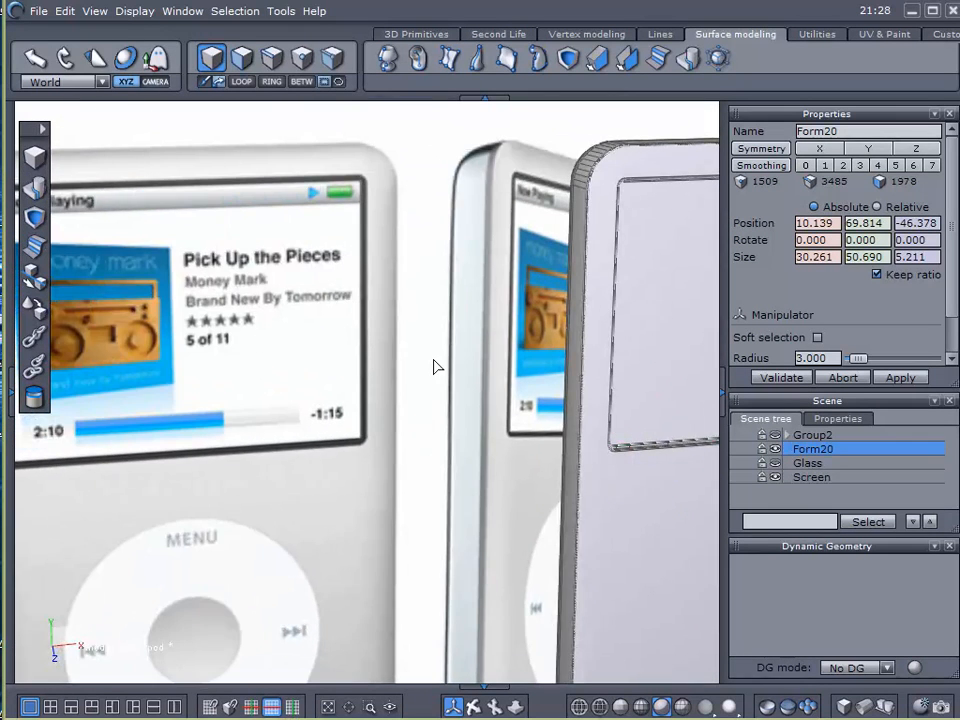
Lock the Glass and Screen surfaces in the scene and hide both of them
left_click(777, 462)
left_click(795, 463)
middle_click_drag(552, 403, 258, 453)
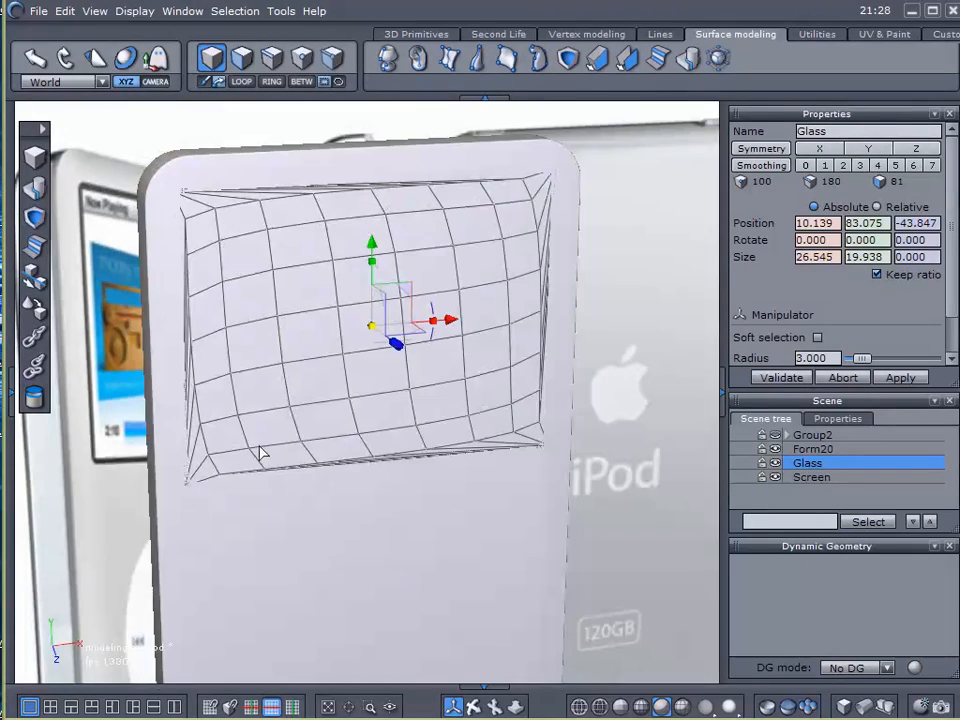
left_click(762, 464)
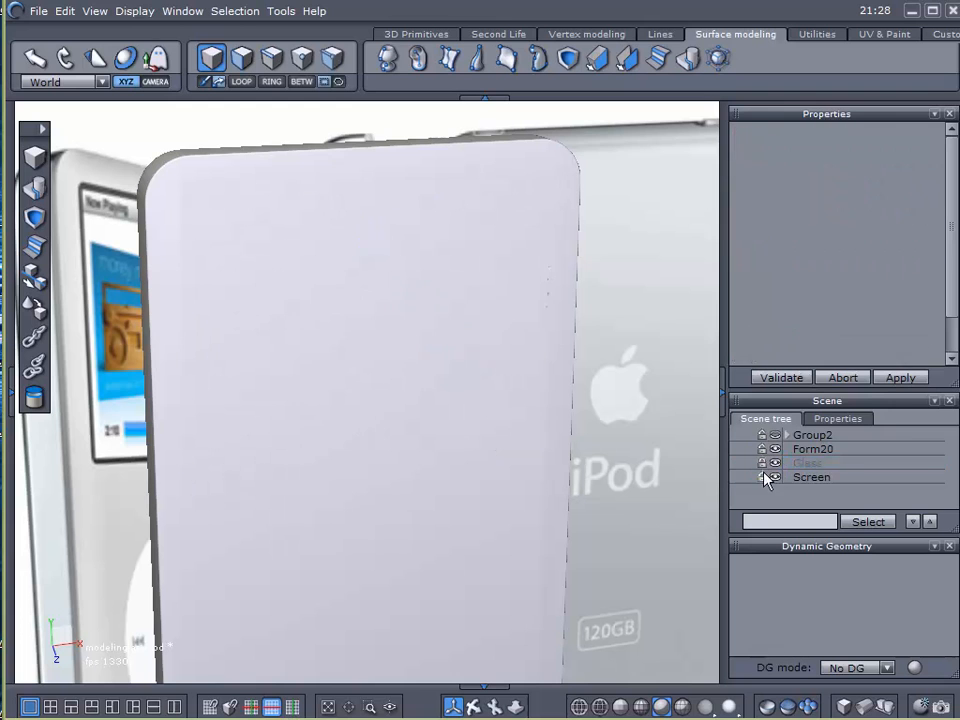
left_click(776, 465)
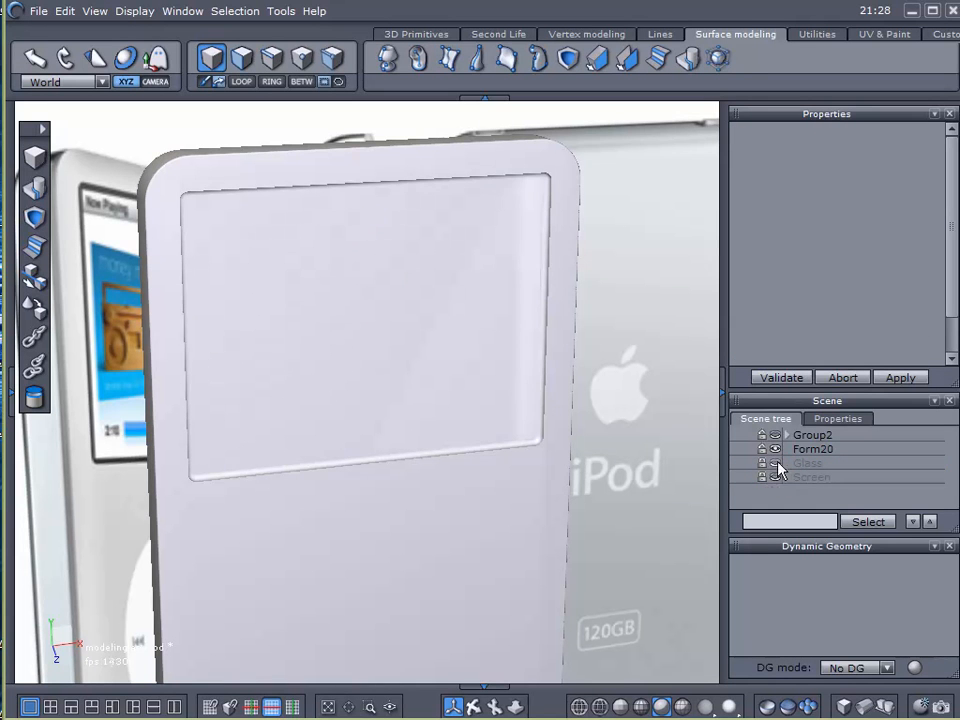
Select the iPod body and save the scene
left_click(788, 450)
left_click(38, 12)
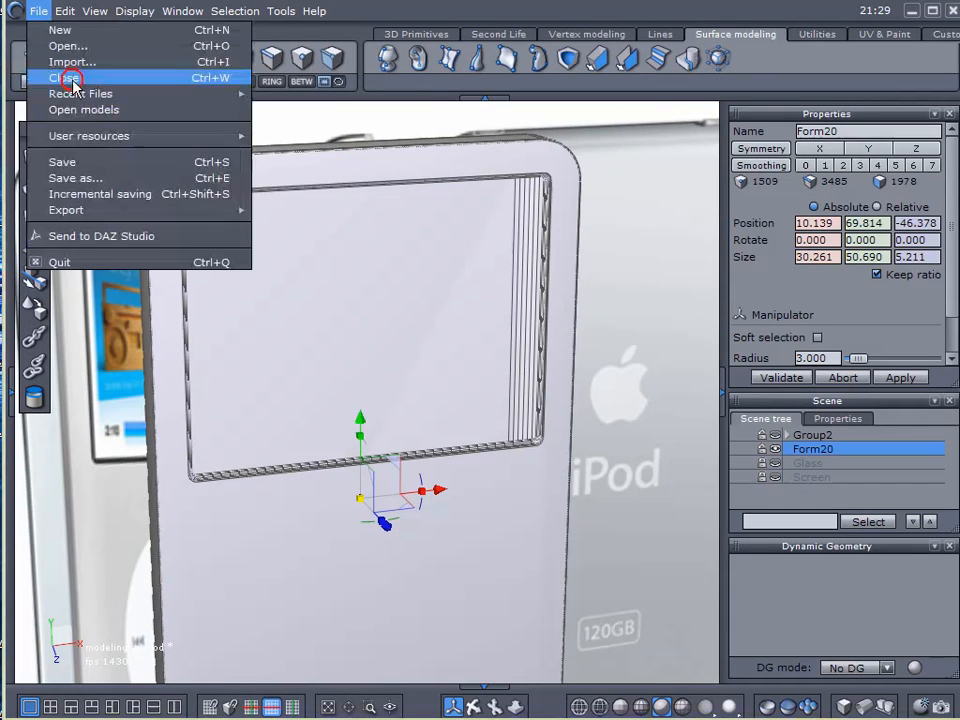
left_click(94, 164)
left_click_drag(382, 193, 375, 410, "alt")
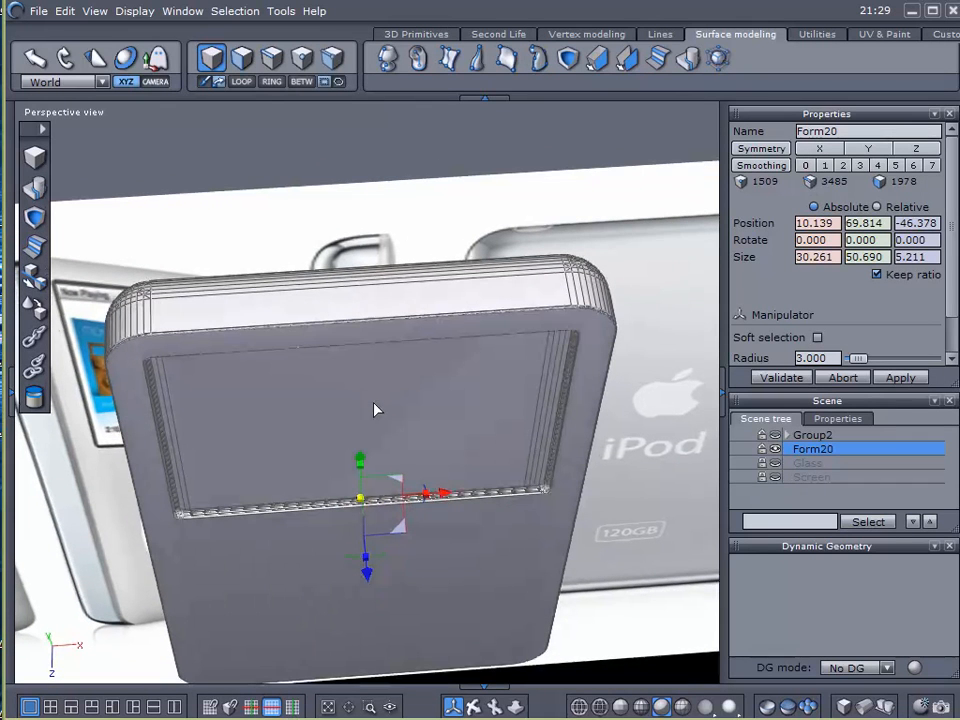
left_click(529, 288)
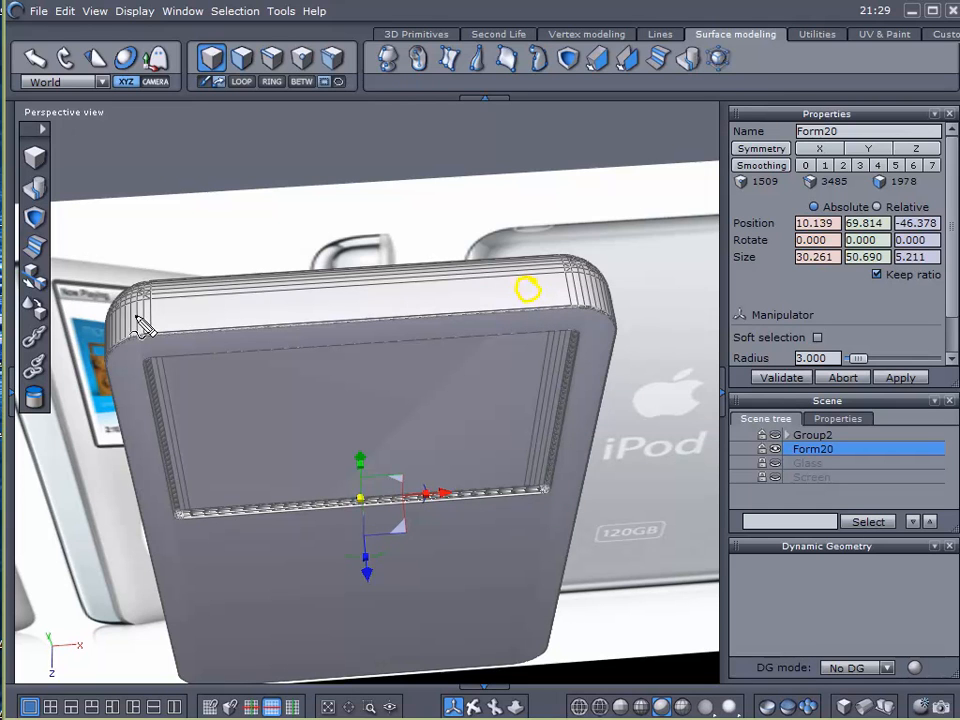
mouse_move(164, 306)
left_mouse_down()
mouse_move(240, 302)
mouse_move(180, 318)
mouse_move(168, 309)
left_mouse_up()
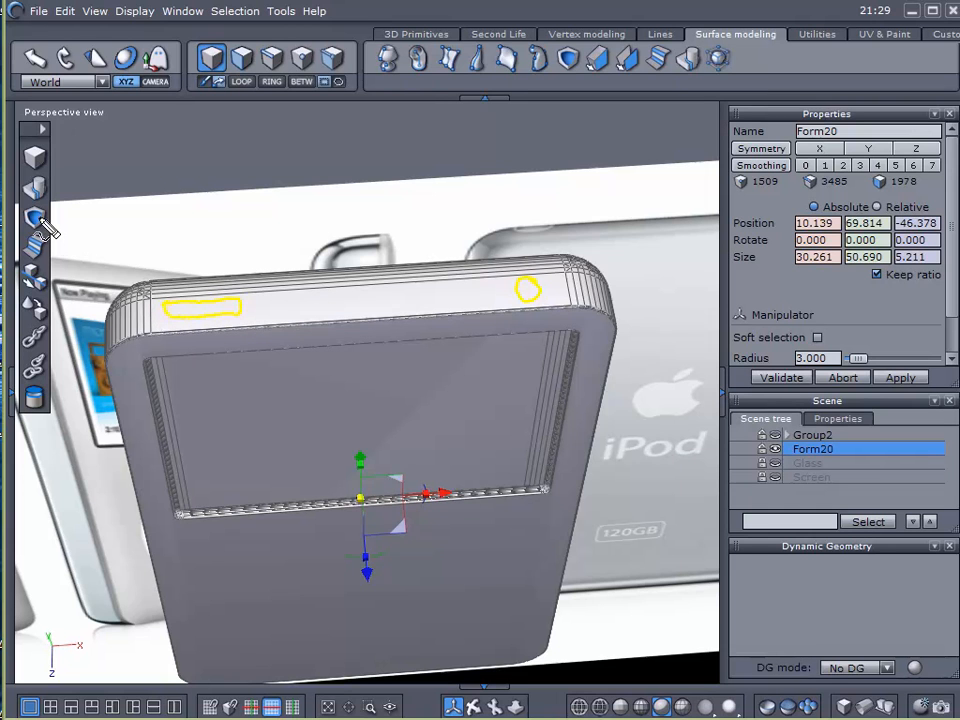
key("Escape")
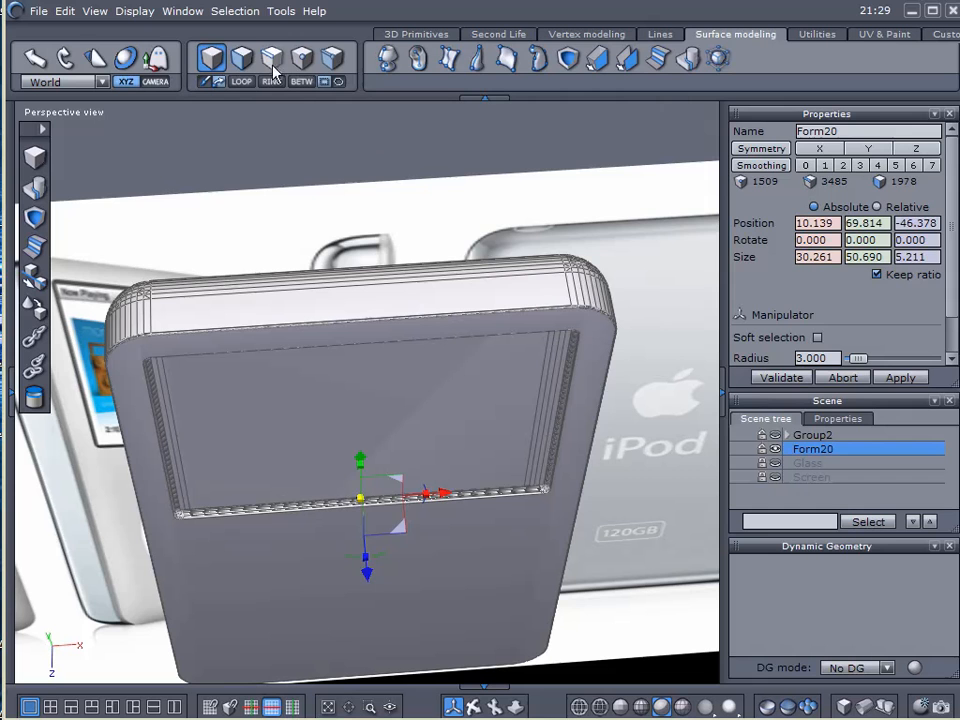
Create a cube primitive about 6.3 units in size above the iPod body
left_click(23, 161)
left_click(195, 162)
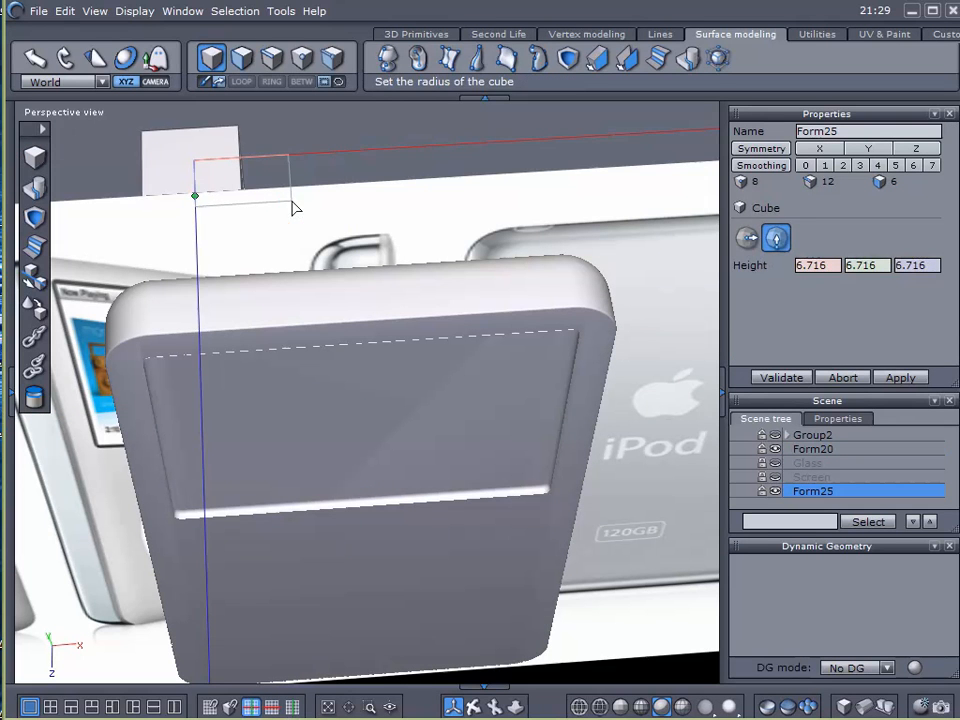
left_click(287, 206)
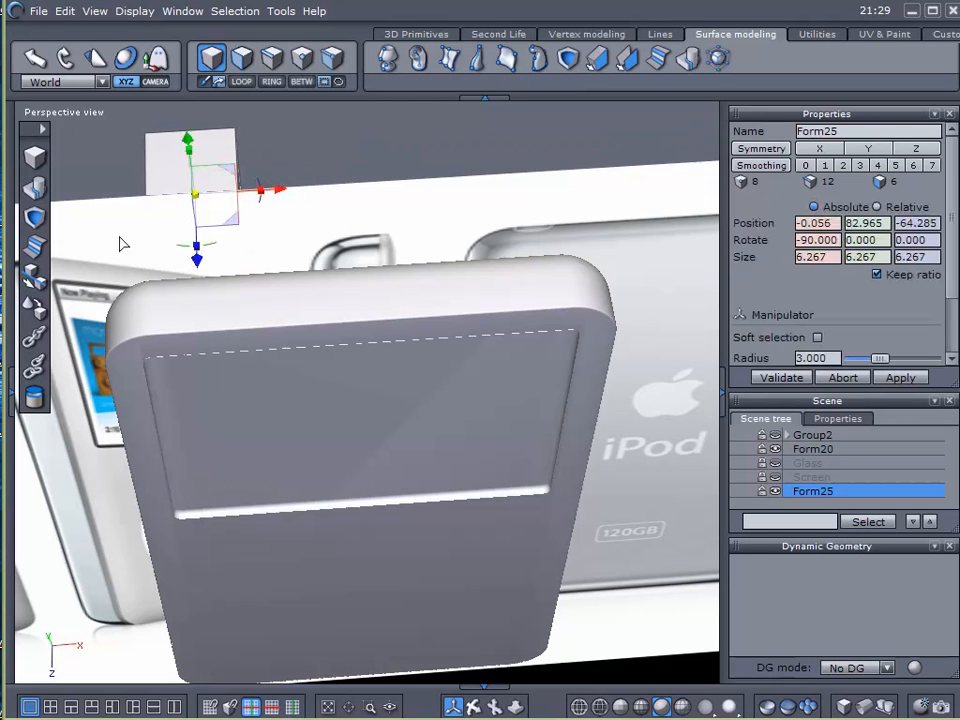
Lay the cube on the flat top face of the iPod body with Lay on and validate it
left_click(35, 308)
left_click(199, 168)
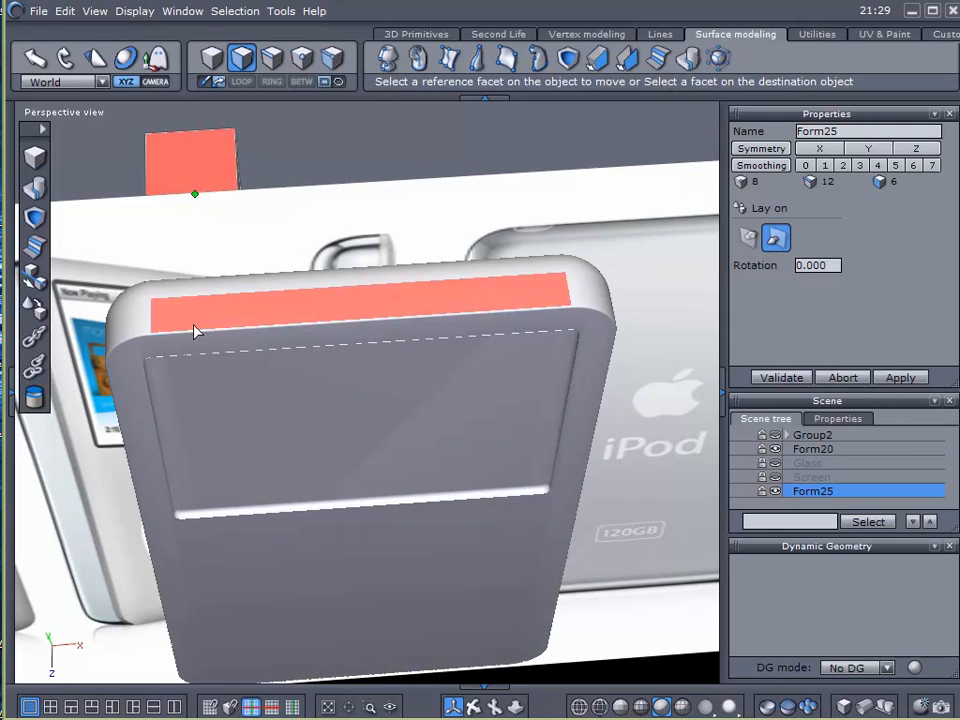
left_click(195, 330)
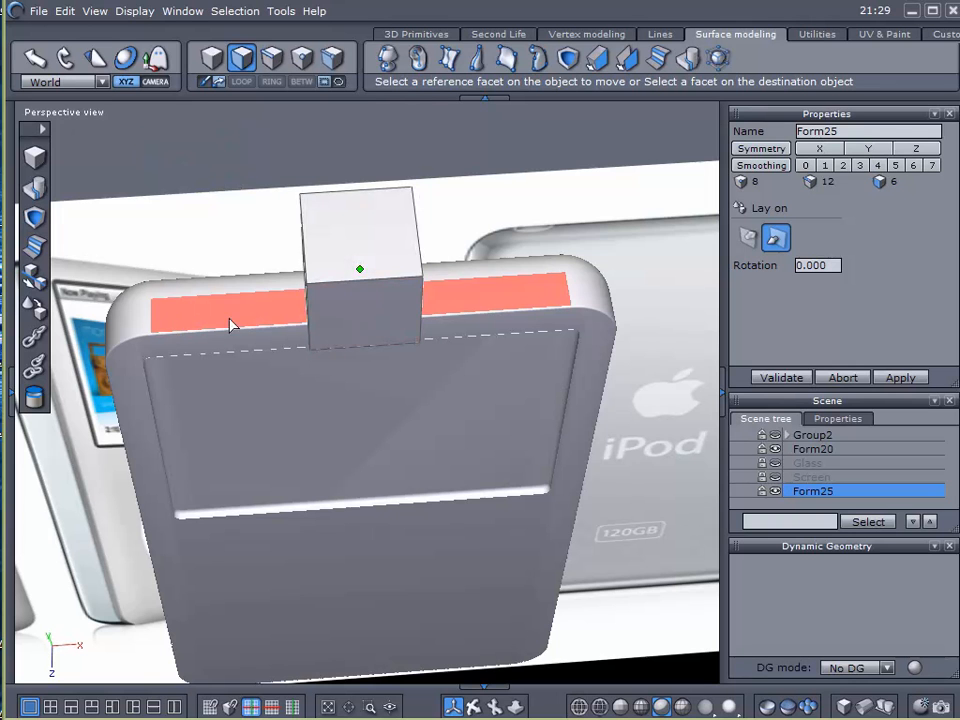
left_click(795, 377)
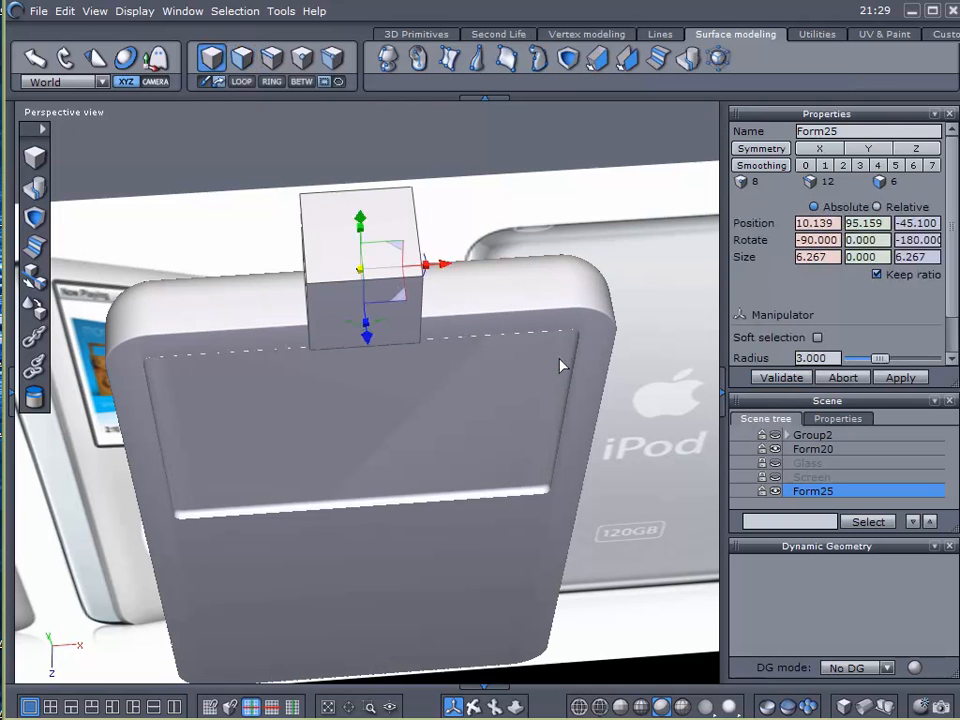
Move the cube to about X 39.9 and Z -50.1, above the top switch in the reference image of the iPod's back
left_click(435, 277)
left_click(405, 263)
left_click_drag(447, 277, 303, 297)
middle_click_drag(165, 370, 184, 266)
left_click_drag(170, 247, 553, 279)
middle_click_drag(553, 279, 568, 322)
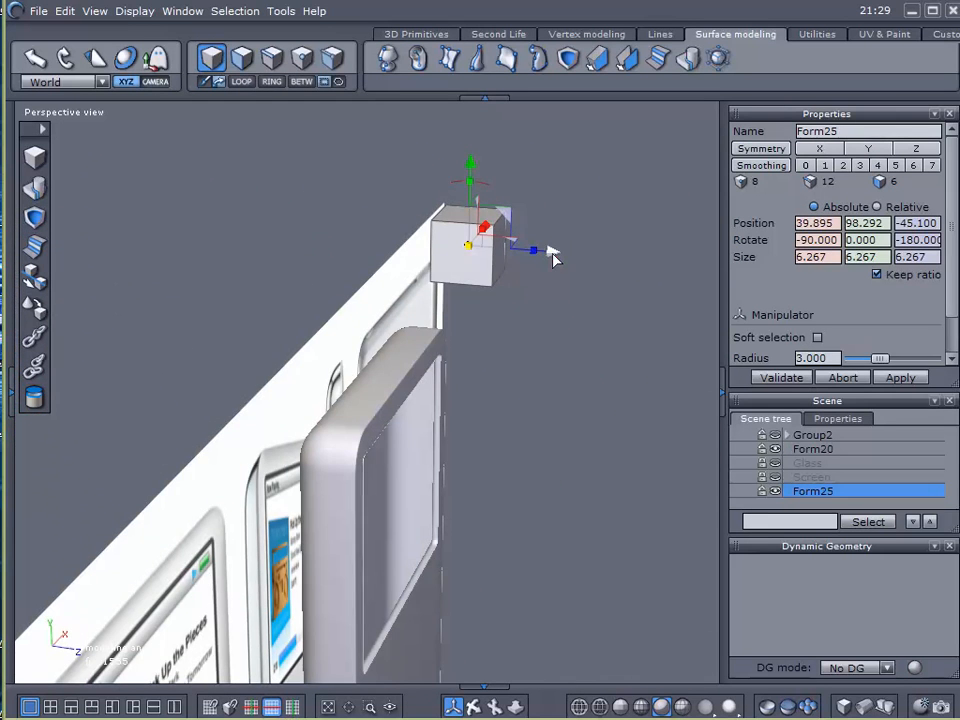
left_click_drag(553, 258, 504, 251)
middle_click_drag(504, 251, 240, 257)
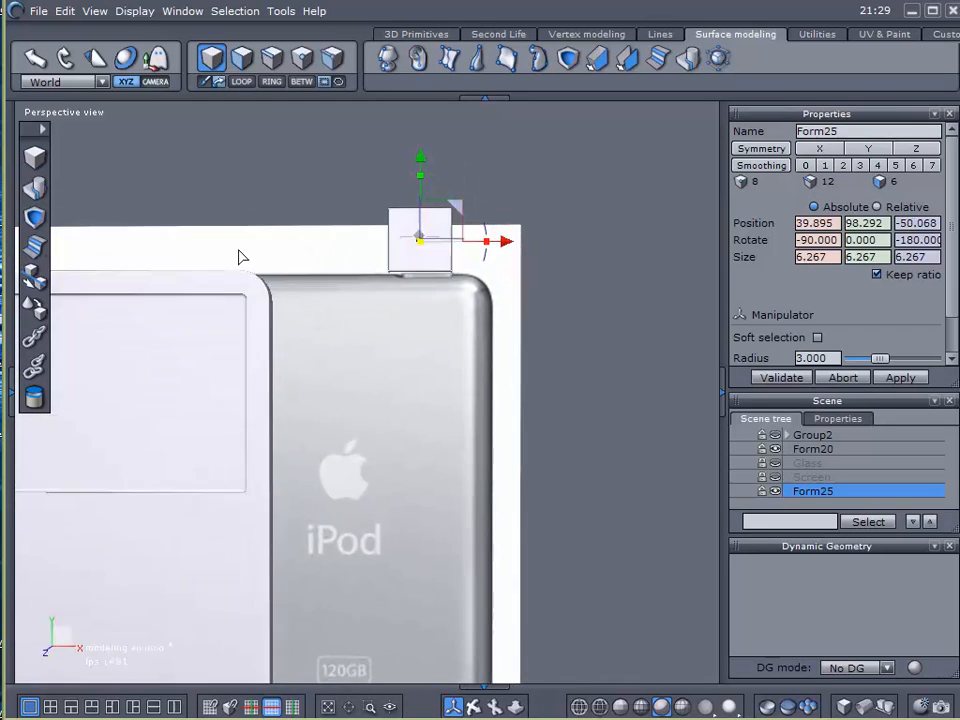
scroll(429, 219, "up", 6)
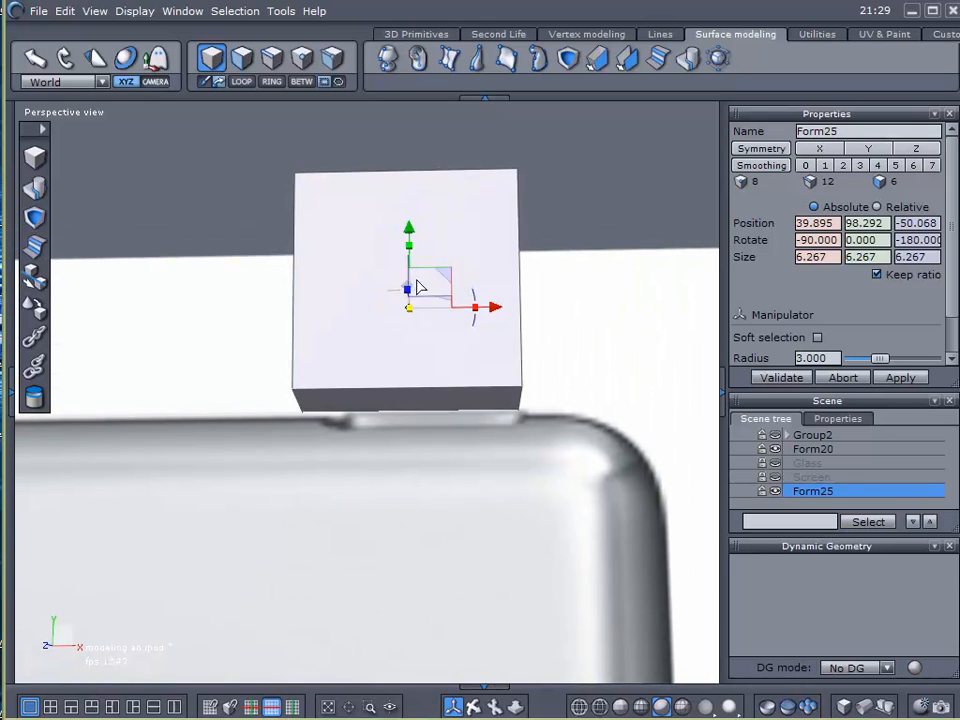
Compare the cube with the switch in the reference image and align it above the switch at about X 40.3 and Y 98.1
left_click_drag(413, 230, 412, 238)
left_click_drag(494, 318, 246, 356)
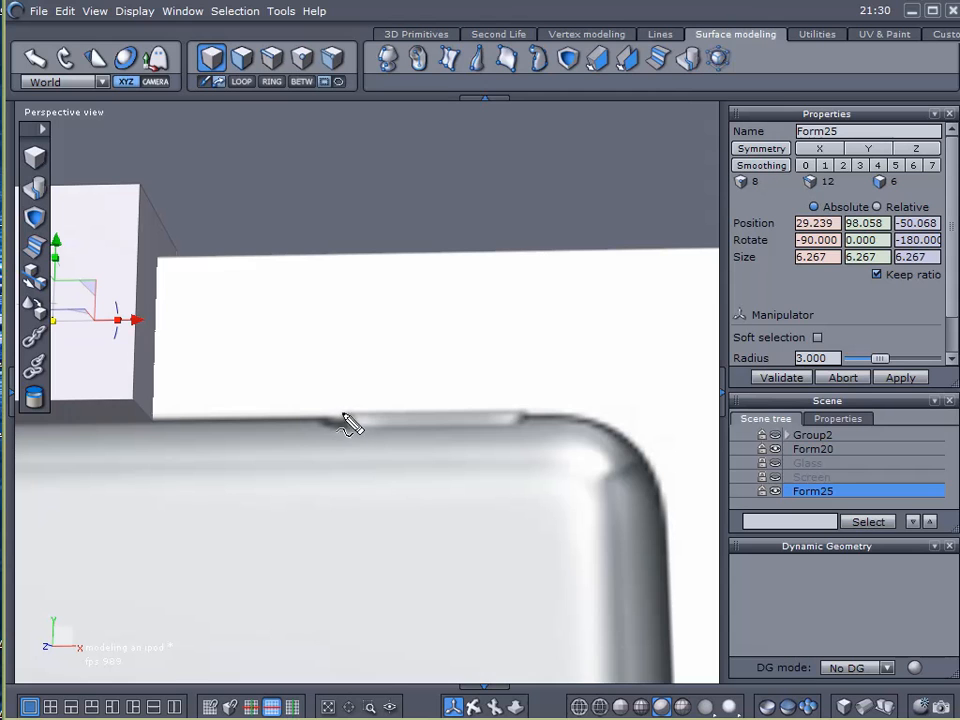
mouse_move(344, 412)
left_mouse_down()
mouse_move(525, 409)
mouse_move(516, 425)
mouse_move(452, 434)
mouse_move(320, 428)
mouse_move(362, 436)
left_mouse_up()
mouse_move(522, 424)
left_mouse_down()
mouse_move(527, 411)
mouse_move(523, 425)
left_mouse_up()
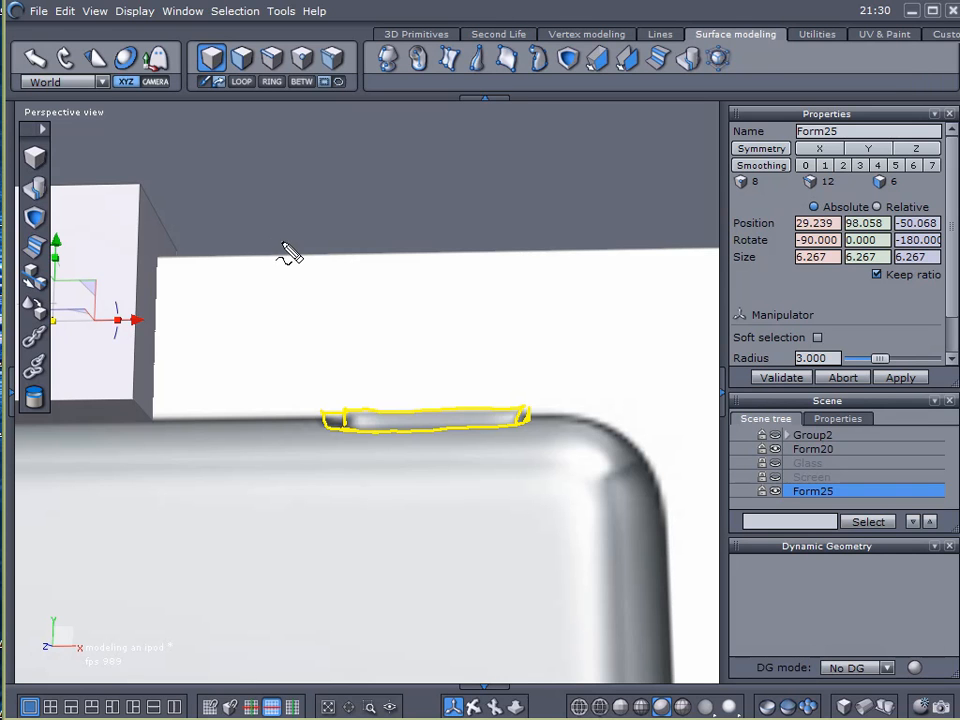
key("Escape")
mouse_move(195, 195)
left_mouse_down("alt")
mouse_move(279, 360)
mouse_move(202, 274)
left_mouse_up("alt")
left_click_drag(142, 326, 516, 370)
mouse_move(484, 402)
left_mouse_down("alt")
mouse_move(479, 373)
mouse_move(492, 398)
mouse_move(483, 399)
left_mouse_up("alt")
mouse_move(519, 321)
left_mouse_down()
mouse_move(489, 326)
mouse_move(513, 325)
left_mouse_up()
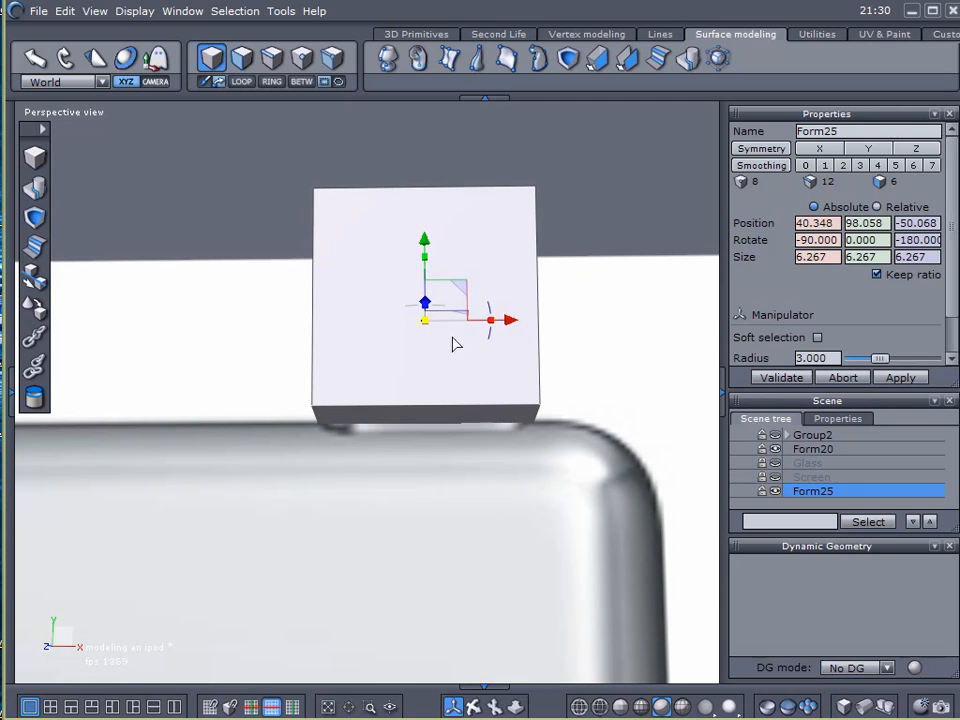
Scale the cube along Z to a thickness of about 1.19 units
left_click_drag(256, 356, 563, 520, "alt")
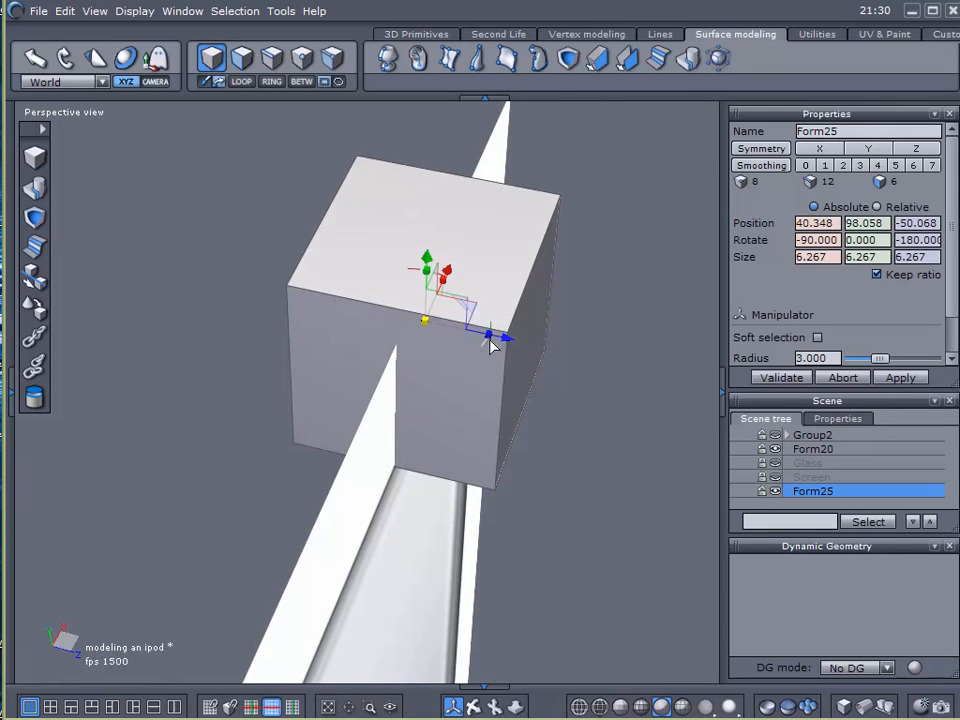
left_click_drag(490, 345, 438, 337)
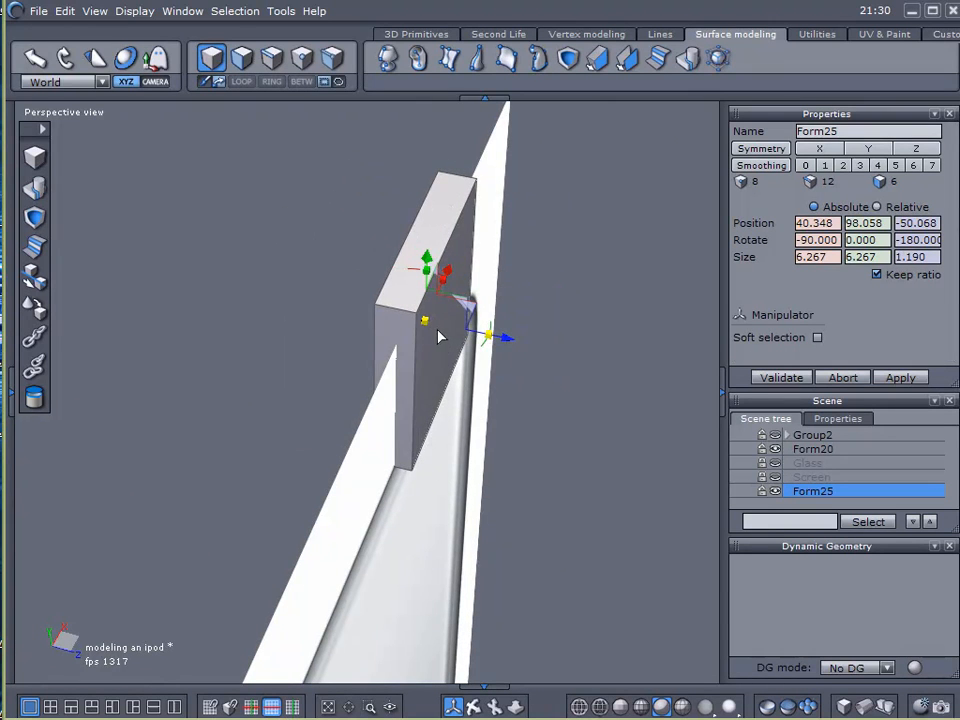
left_click_drag(435, 420, 131, 311, "alt")
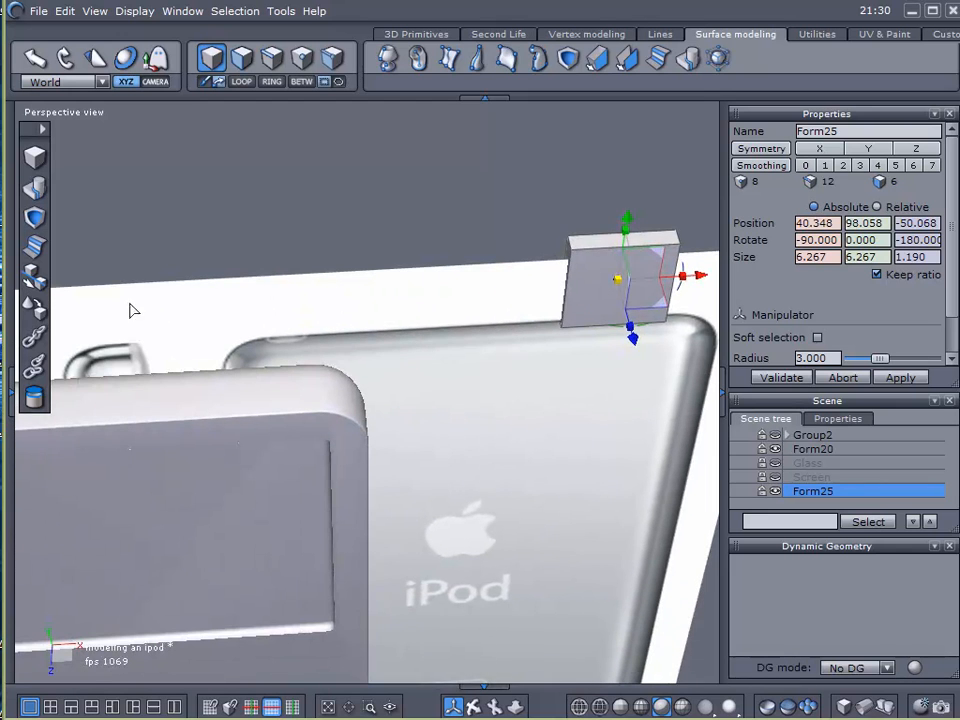
Lay the thin block on the flat top face of the iPod body, validate it, and slide it to about X 1.6
left_click(34, 307)
left_click(608, 274)
left_click(222, 399)
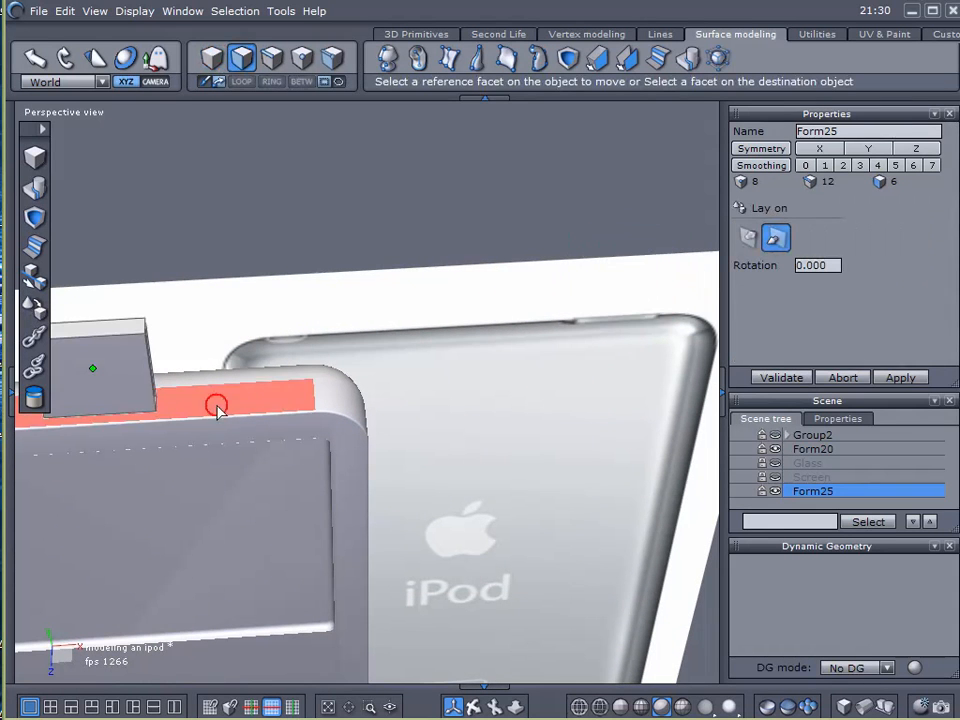
left_click(773, 379)
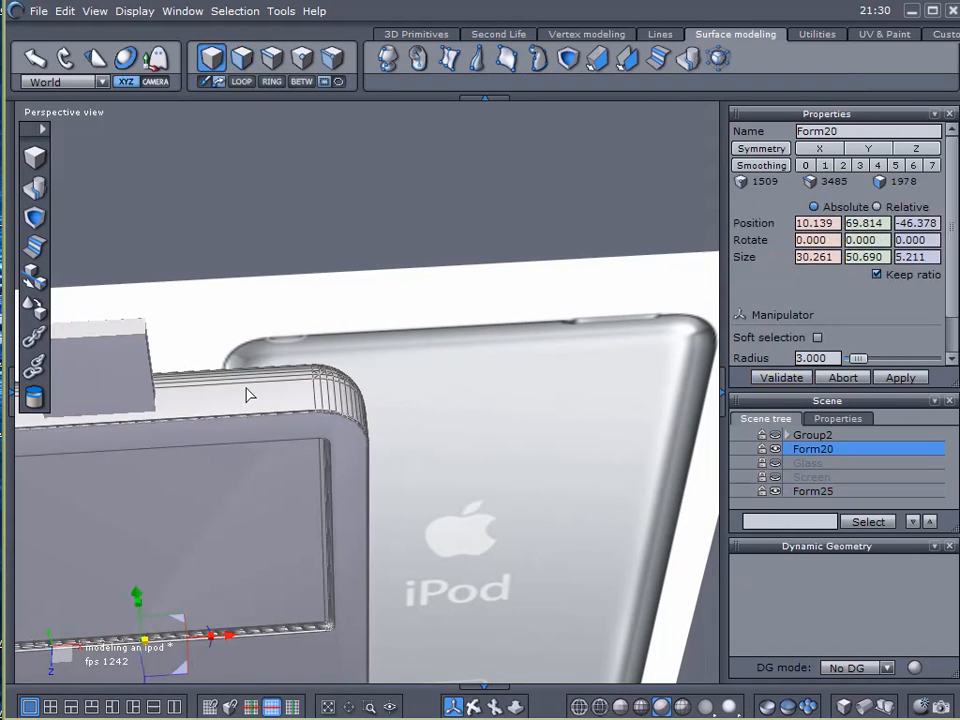
left_click_drag(185, 376, 240, 372)
middle_click_drag(250, 455, 554, 424)
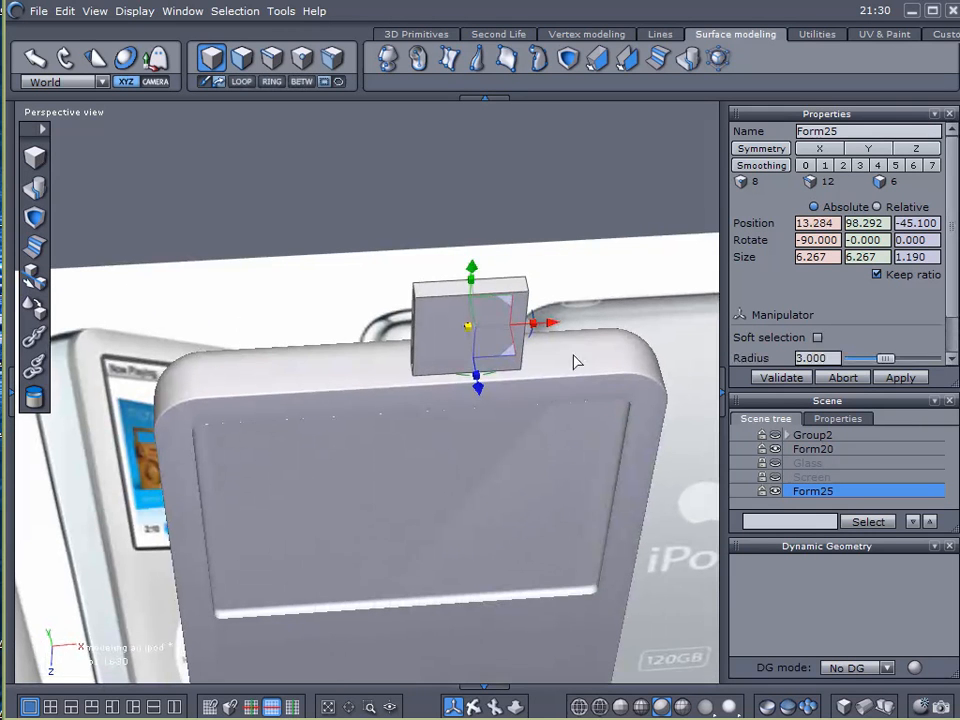
left_click_drag(551, 328, 347, 340)
Lower the block's top face to about Y 97.1 to shorten the block
left_click(240, 58)
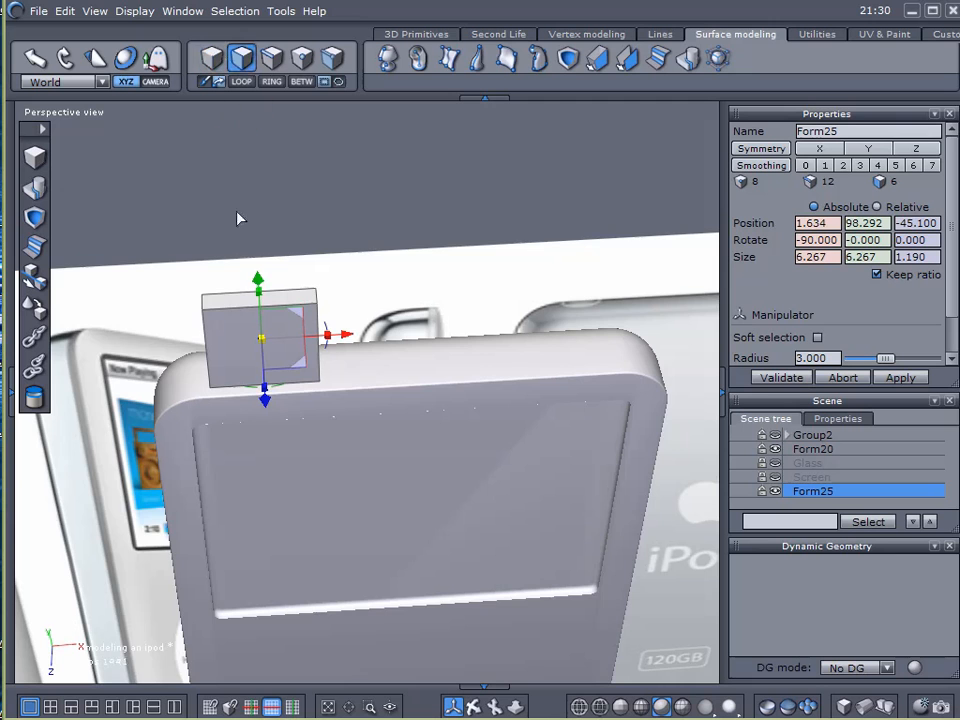
left_click(231, 304)
left_click_drag(220, 305, 168, 266, "alt")
left_click_drag(258, 219, 256, 291)
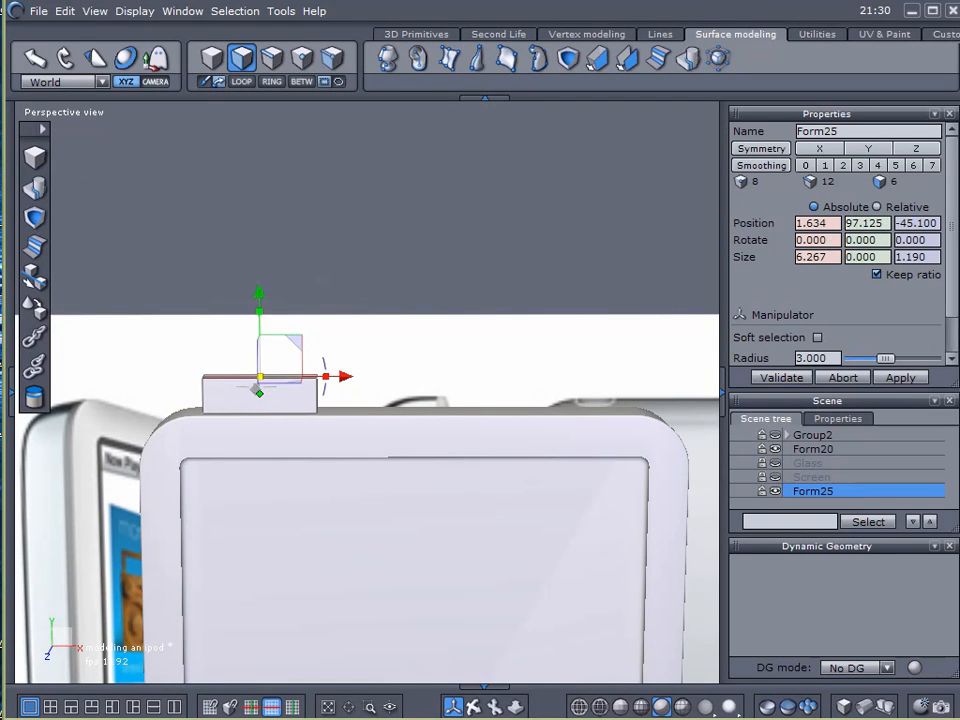
Unhide the Glass and Screen surfaces
scroll(521, 531, "down", 1)
middle_click_drag(521, 531, 455, 425)
scroll(455, 425, "down", 1)
left_click(764, 463)
left_click(775, 477)
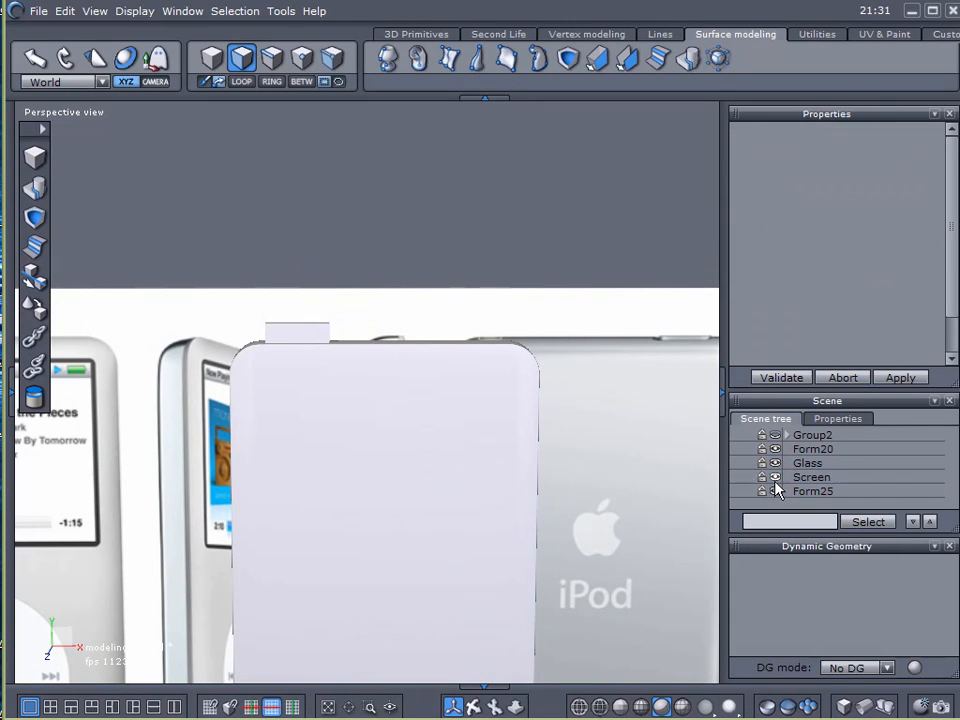
Lock the reference images in Group2 and group the iPod body, Glass, Screen and block together
left_click(630, 420)
scroll(587, 426, "down", 1)
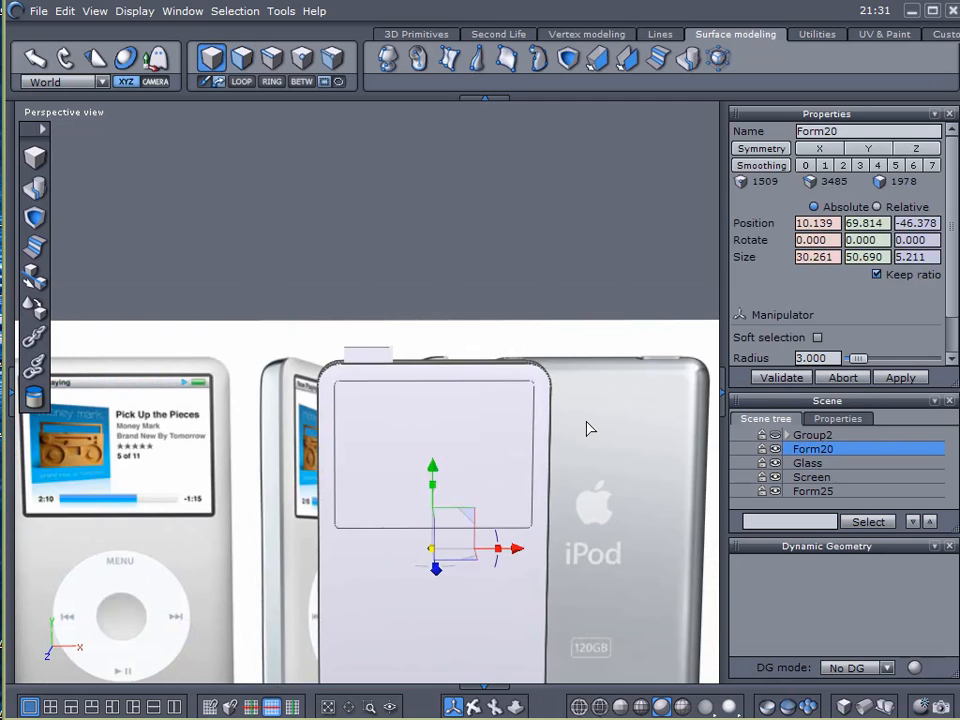
left_click(756, 436)
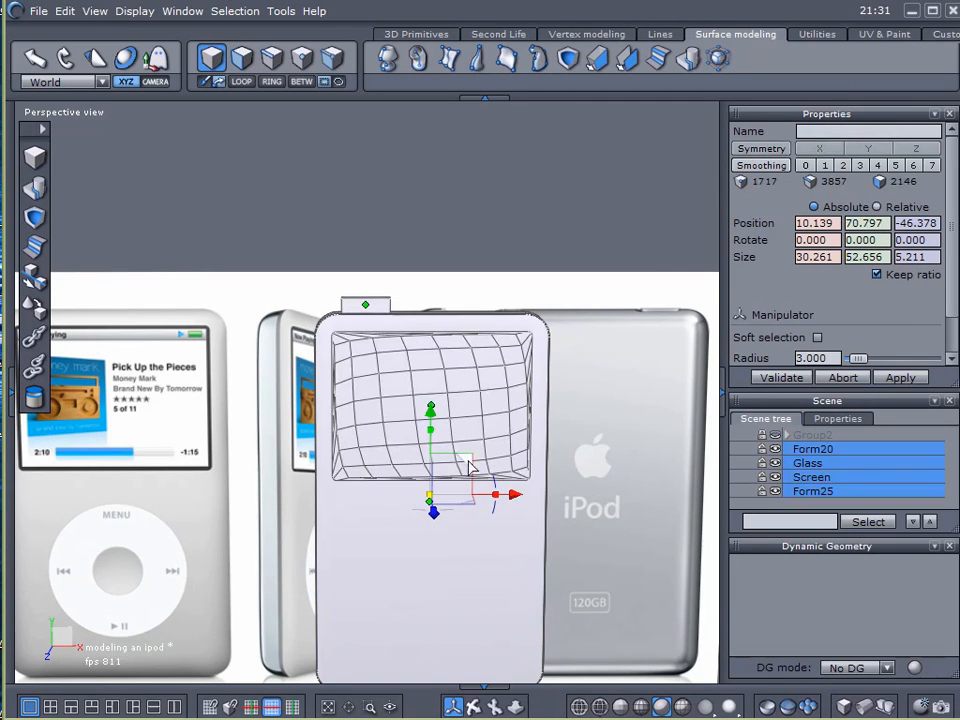
left_click(36, 337)
Turn the iPod group 180 degrees to show its back and move it to about X 32.0 and Z -49.0, over the back-view reference
left_click_drag(260, 468, 383, 561, "alt")
left_click_drag(468, 545, 381, 416)
mouse_move(461, 557)
left_mouse_down()
mouse_move(431, 536)
mouse_move(450, 542)
left_mouse_up()
middle_click_drag(461, 555, 328, 417)
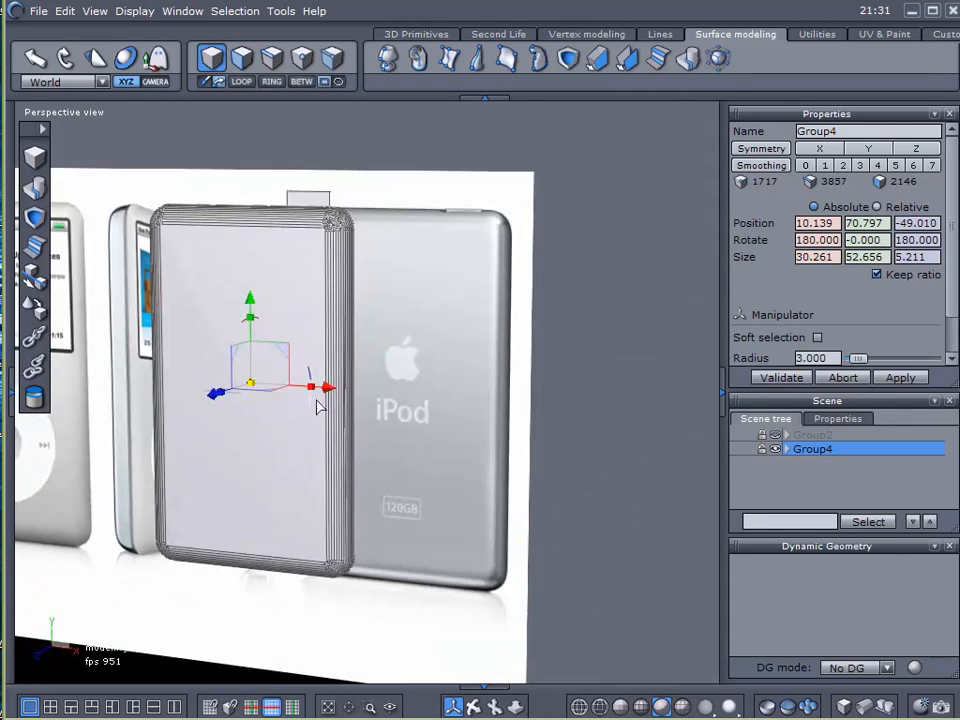
scroll(390, 367, "up", 3)
scroll(390, 367, "down", 1)
left_click_drag(251, 416, 469, 317)
right_click_drag(530, 190, 535, 370, "alt")
Expand Group4 in the scene tree, close the Dynamic Geometry panel, and select only the block Form25
left_click(787, 450)
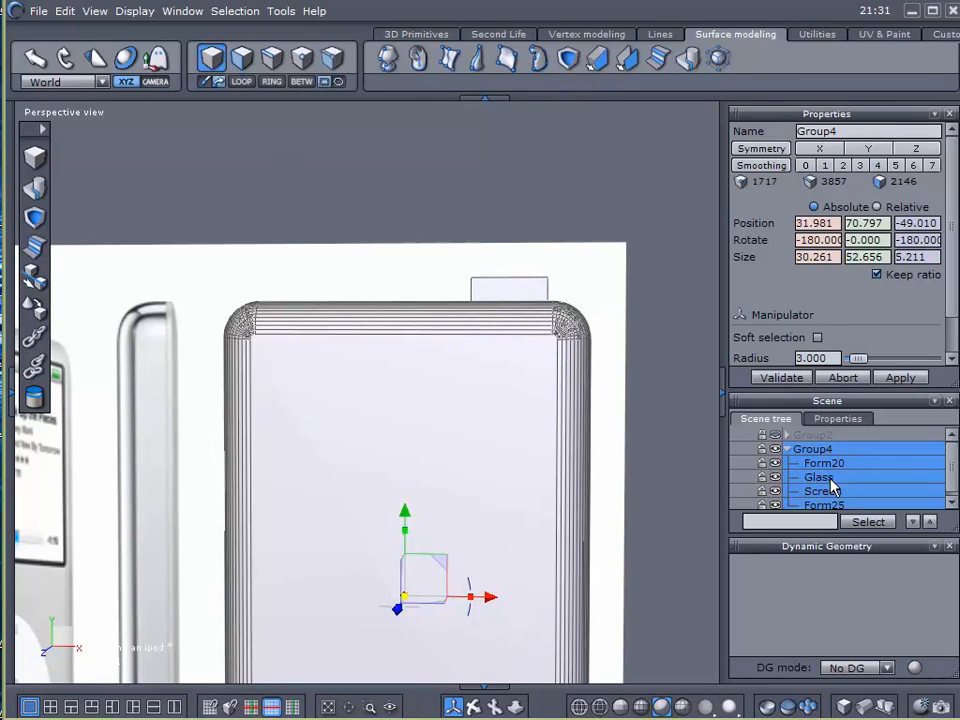
left_click(949, 546)
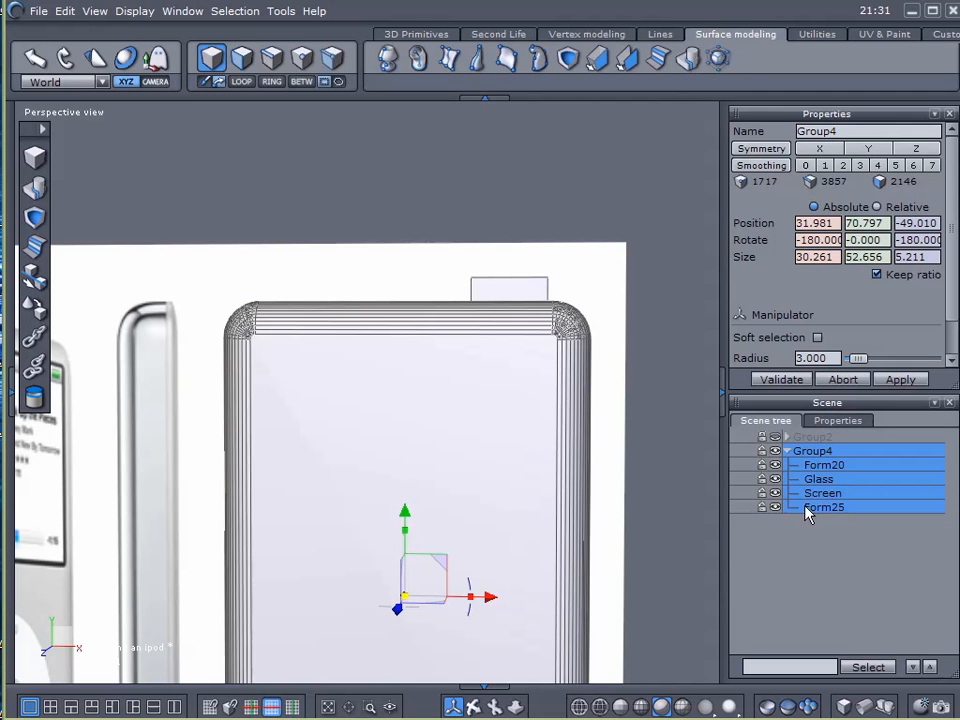
left_click(816, 540)
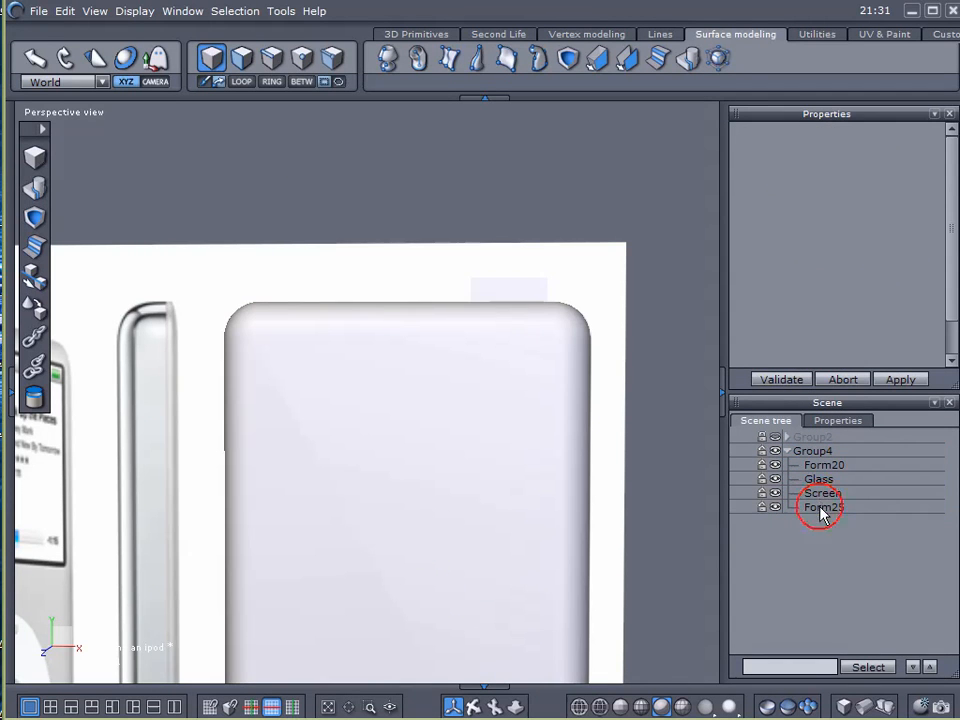
left_click(510, 297)
left_click(510, 289)
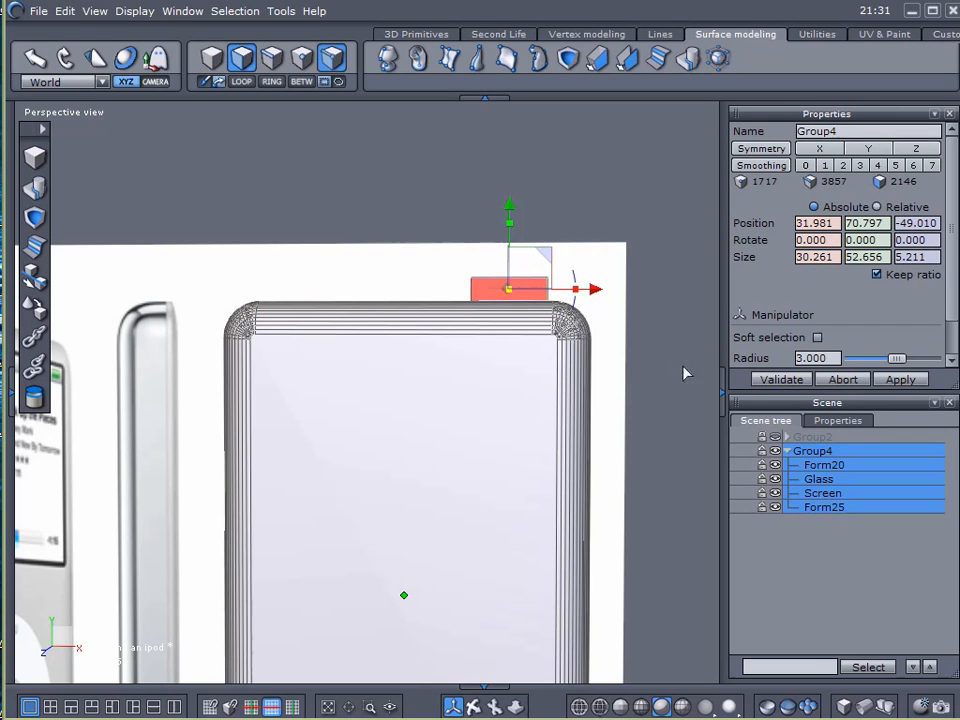
left_click(805, 508)
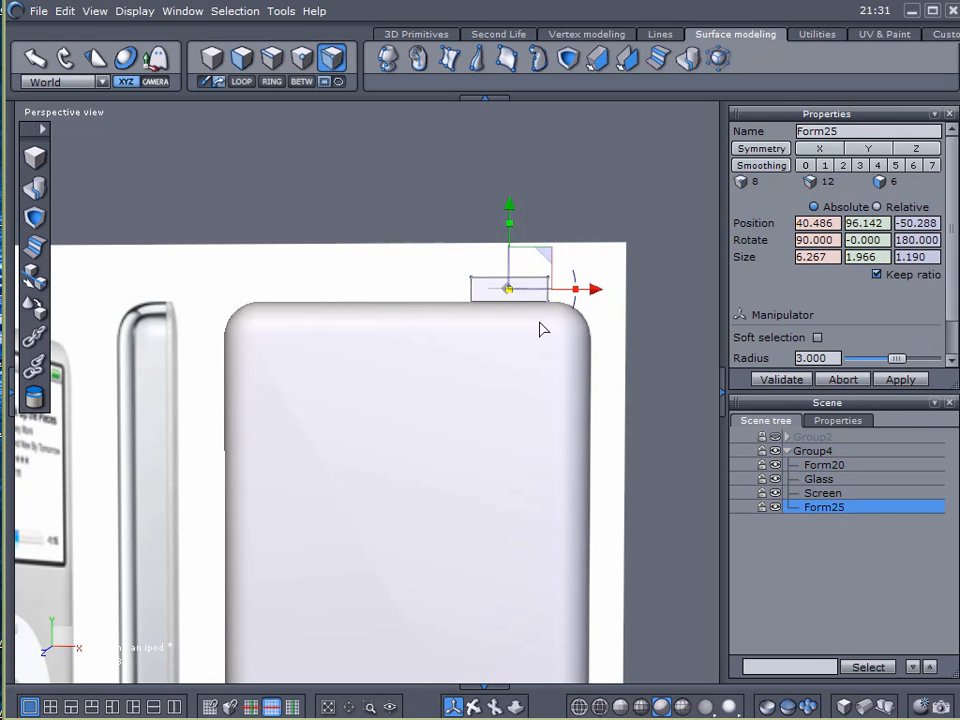
Raise the block to about Y 96.7, clear of the iPod's top face
scroll(489, 300, "up", 3)
scroll(489, 300, "down", 1)
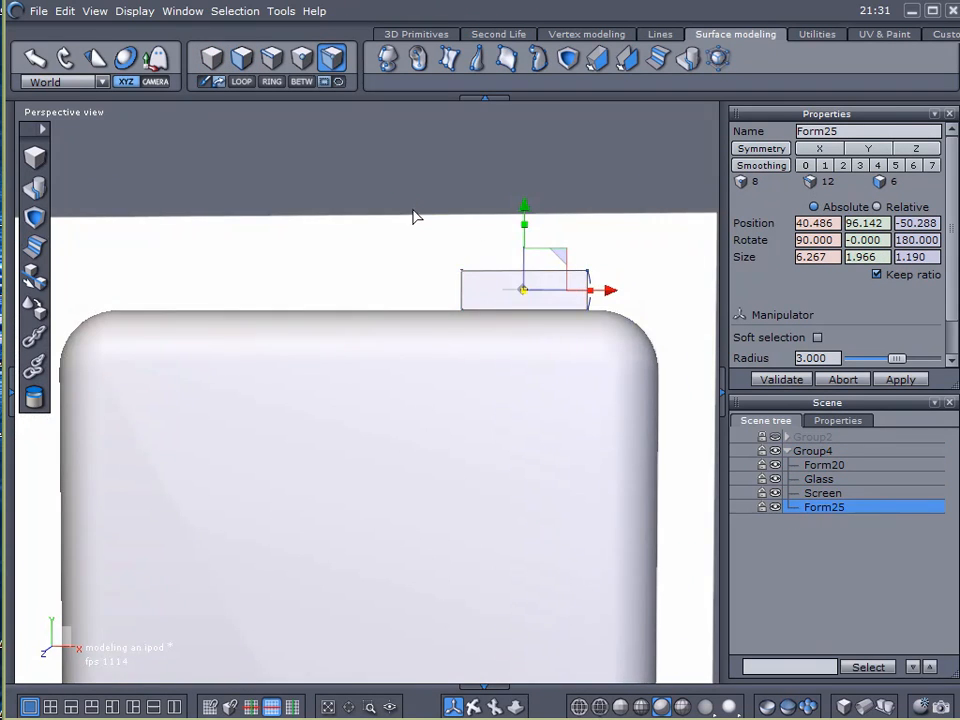
mouse_move(523, 210)
left_mouse_down()
mouse_move(523, 168)
mouse_move(523, 194)
left_mouse_up()
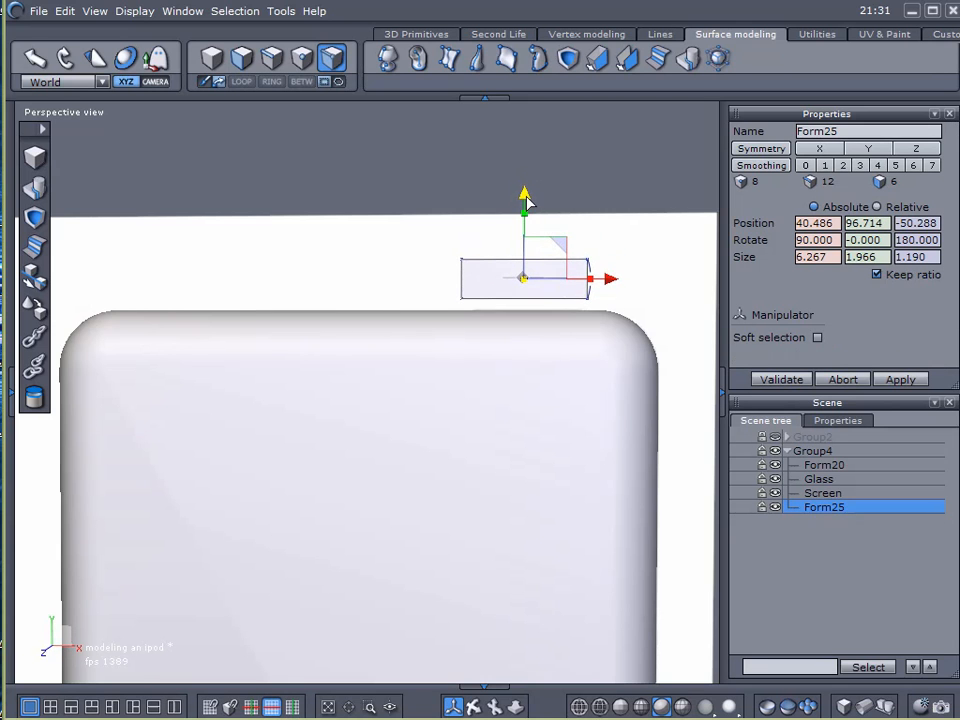
scroll(355, 313, "down", 1)
scroll(365, 330, "down", 3)
middle_click_drag(375, 347, 424, 388)
scroll(446, 336, "up", 3)
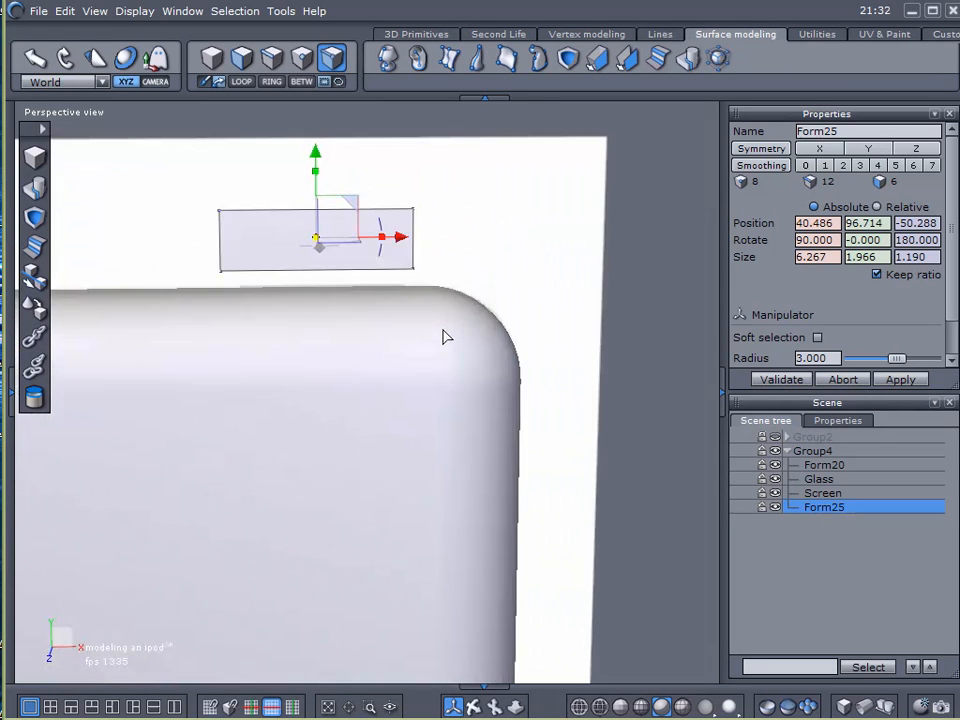
Hide the iPod body, lower the block to about Y 95.8 against the switch in the reference image, and show the body again
left_click(776, 465)
middle_click_drag(461, 396, 378, 356)
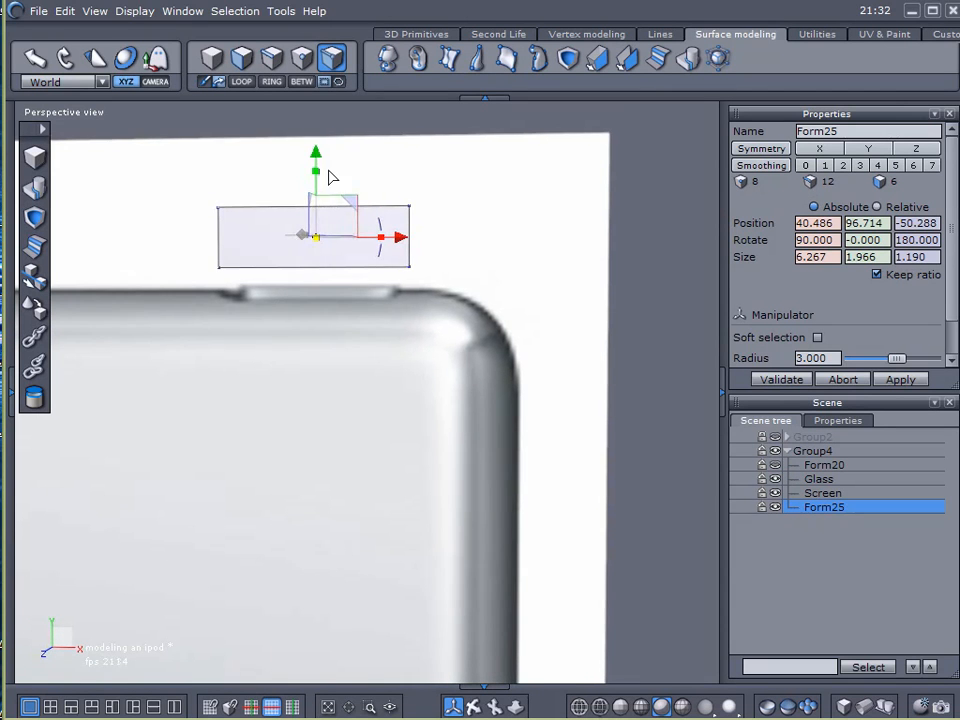
left_click_drag(315, 154, 315, 180)
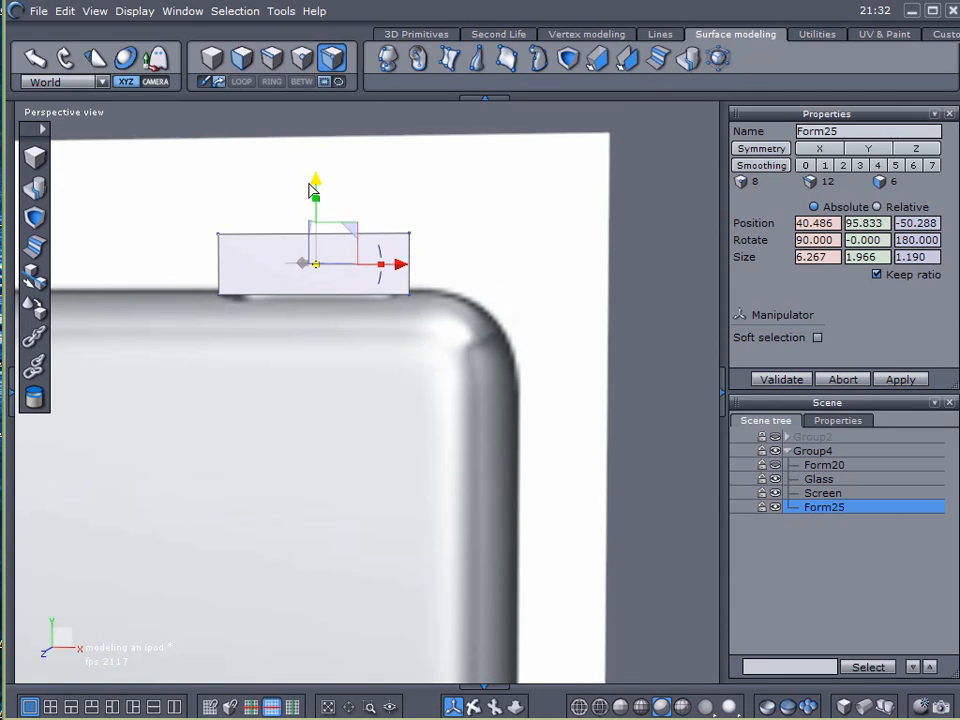
left_click(776, 465)
middle_click_drag(499, 409, 540, 497)
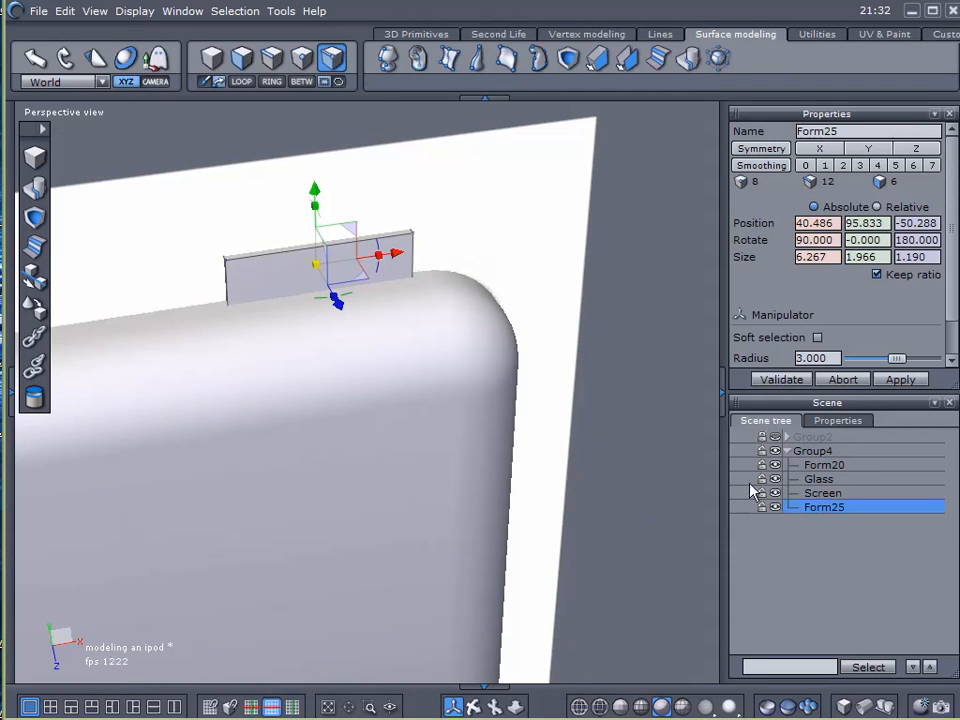
Collapse and select Group4, and rotate it 180 degrees to bring the iPod's screen side back to the front
left_click(788, 451)
left_click(632, 459)
left_click_drag(425, 525, 413, 548, "alt")
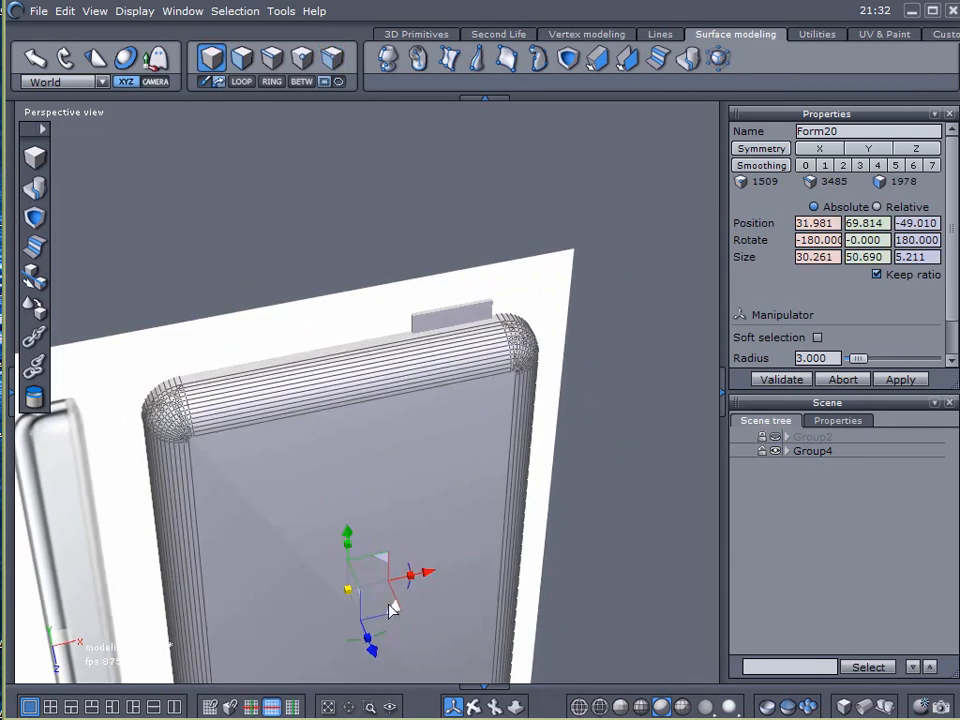
left_click_drag(391, 610, 784, 482)
left_click(640, 432)
left_click(790, 451)
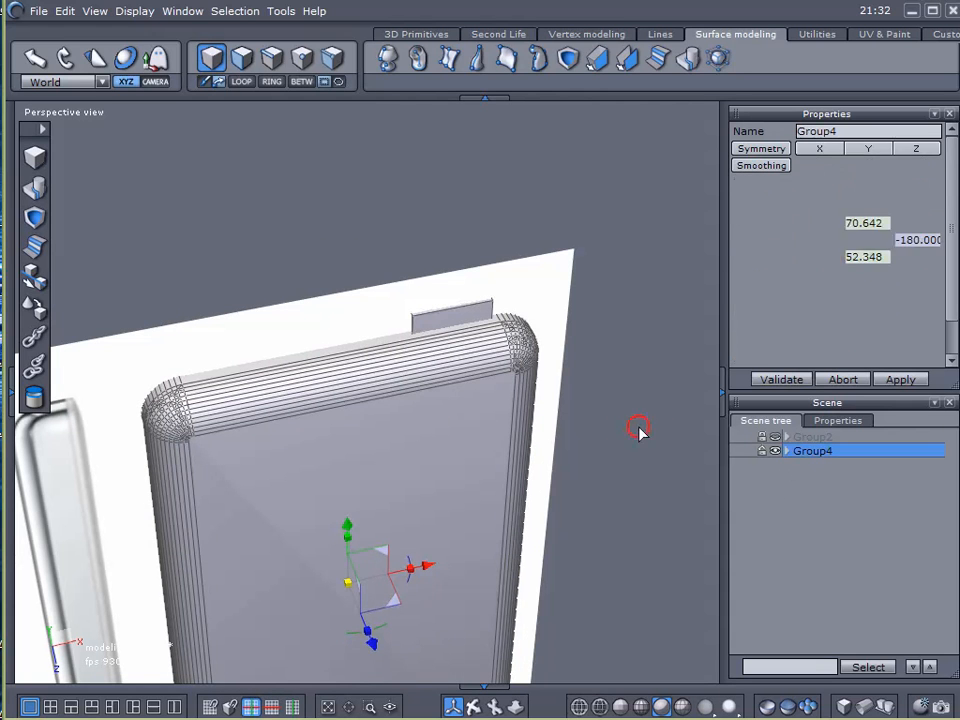
left_click_drag(383, 632, 317, 456)
middle_click_drag(148, 556, 136, 473)
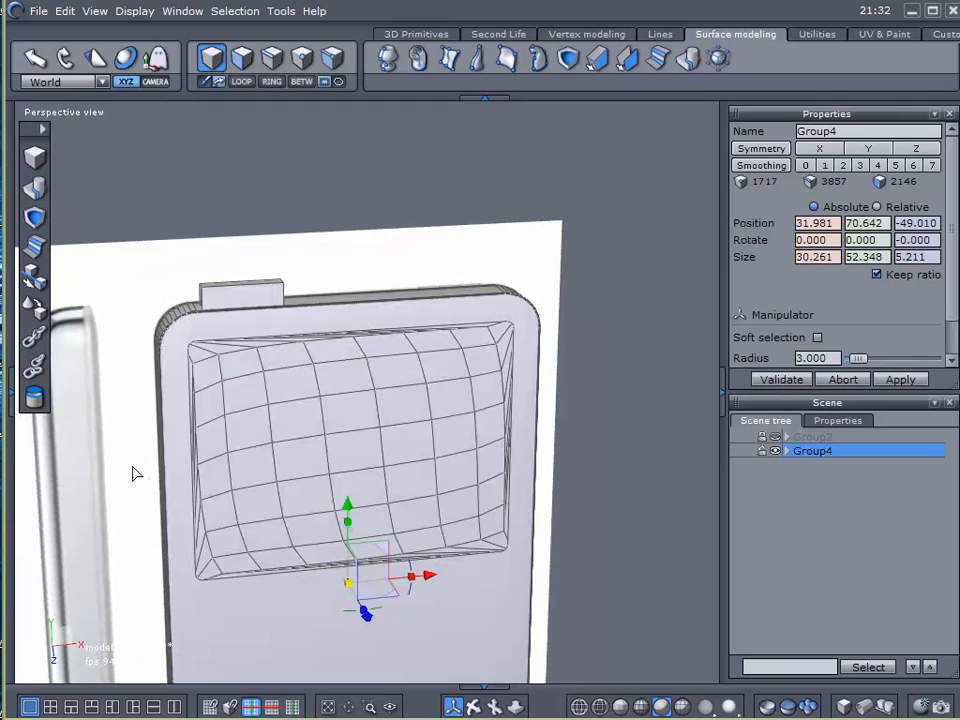
Move the iPod group to about X -8.1 and Z -47.2, away from the back-view reference
mouse_move(370, 609)
left_mouse_down()
mouse_move(389, 627)
mouse_move(376, 612)
left_mouse_up()
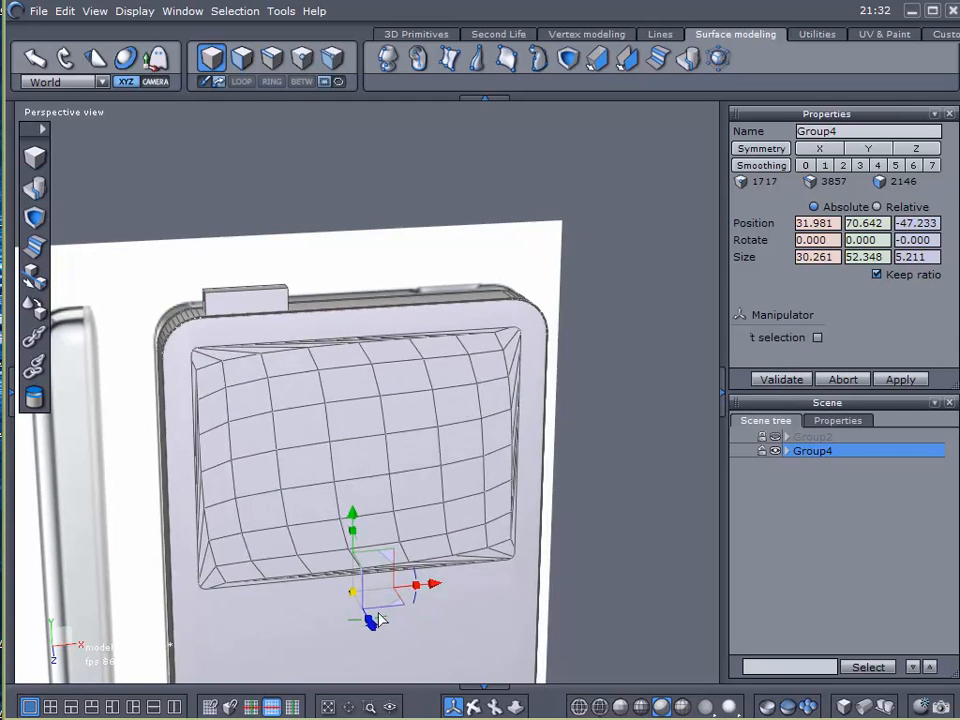
right_click_drag(316, 452, 445, 369)
scroll(456, 383, "down", 2)
left_click_drag(547, 478, 248, 462)
right_click_drag(386, 414, 557, 397)
middle_click_drag(469, 439, 387, 423)
left_click_drag(486, 461, 377, 444)
middle_click_drag(377, 444, 358, 422)
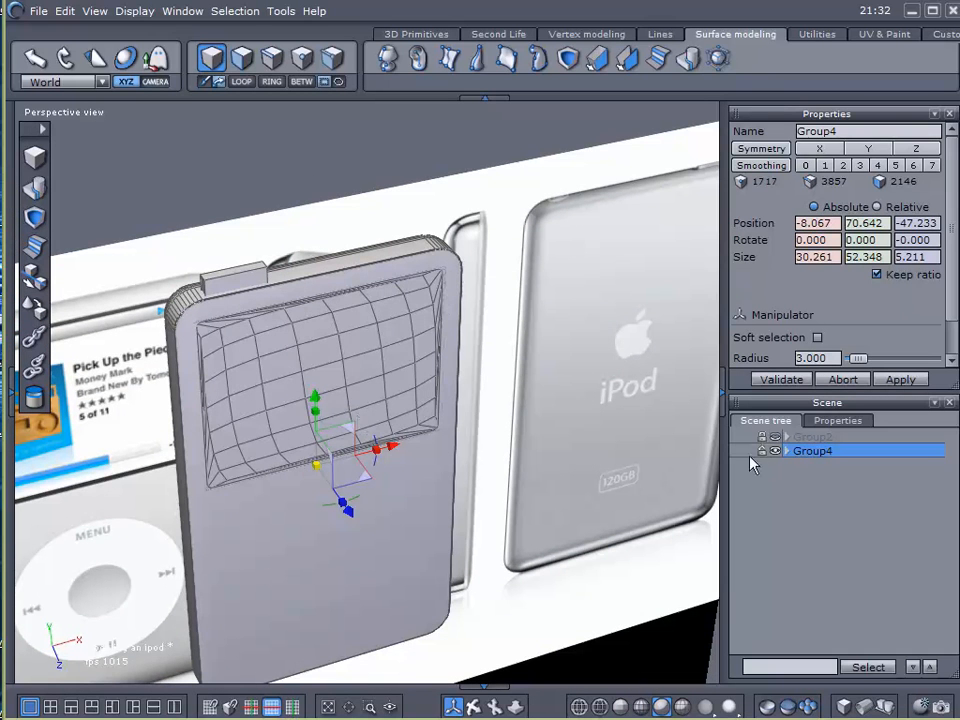
Ungroup the iPod group and lock Form20, Glass and Screen
left_click(36, 367)
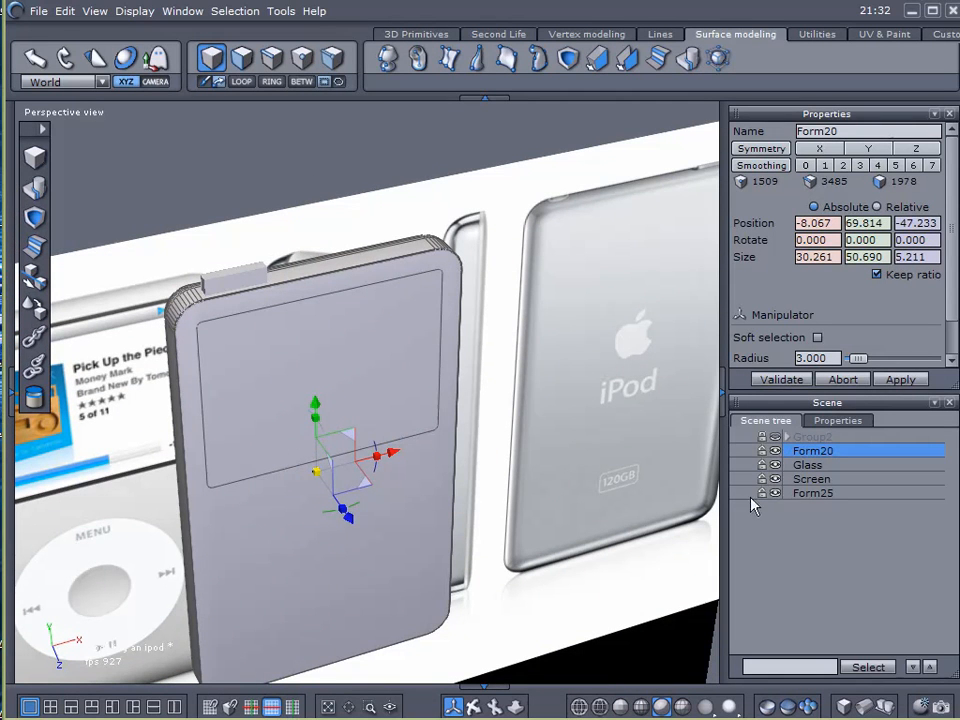
left_click(775, 451)
left_click(775, 465)
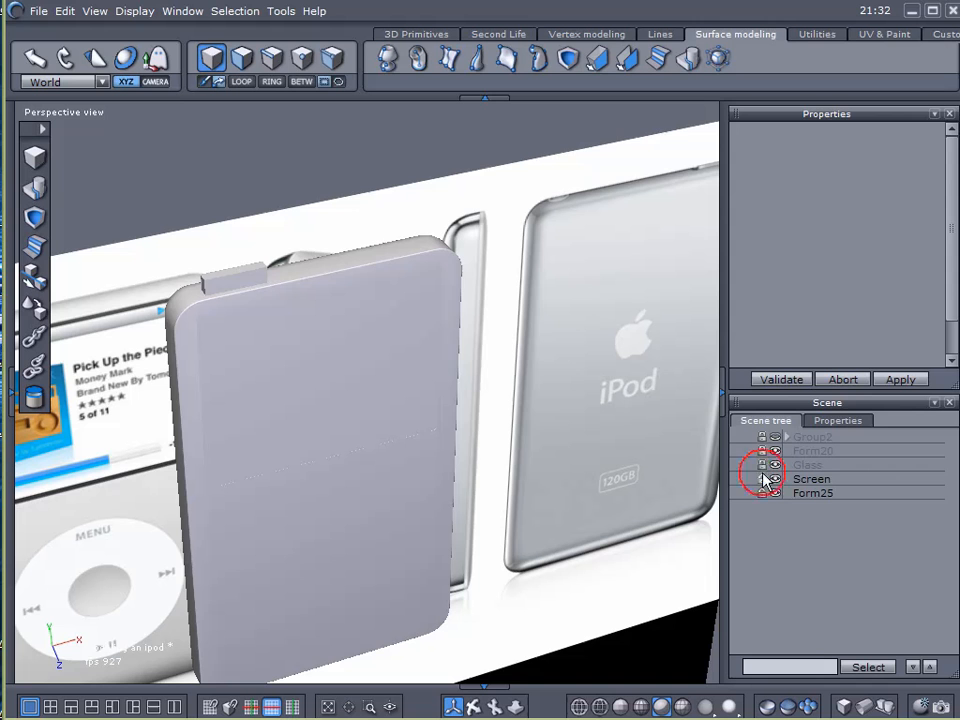
left_click(773, 480)
Round the four vertical edges of the block (Form25) with a chamfer of radius 0.541 and range 4
left_click(797, 494)
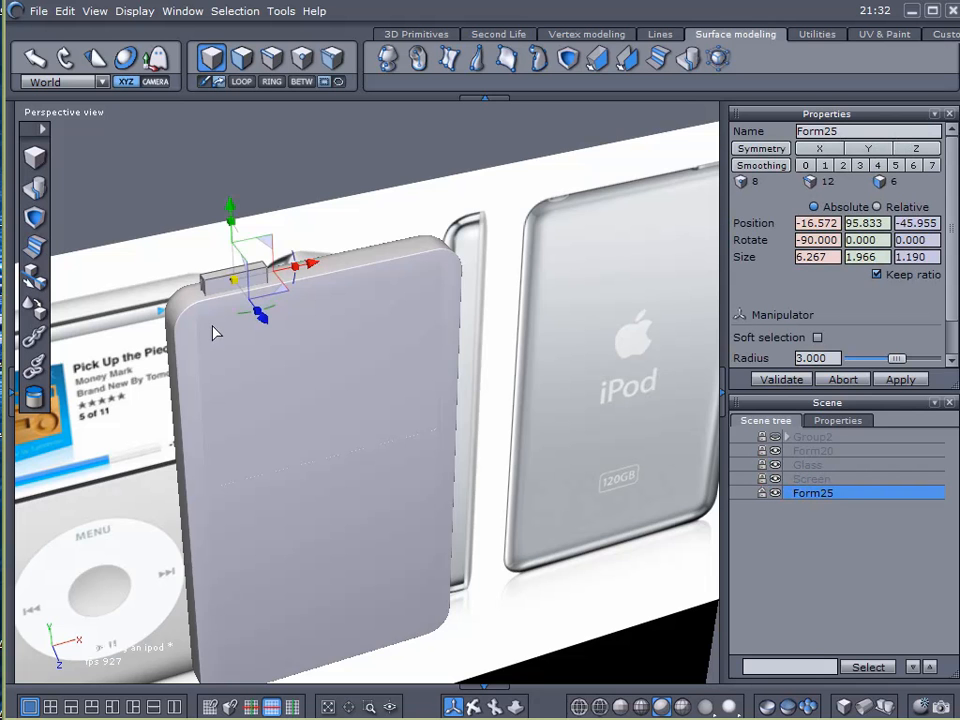
scroll(218, 305, "up", 5)
scroll(220, 293, "up", 3)
right_click_drag(276, 333, 323, 439, "alt")
left_click_drag(323, 439, 319, 327, "alt")
left_click(271, 57)
left_click(294, 390)
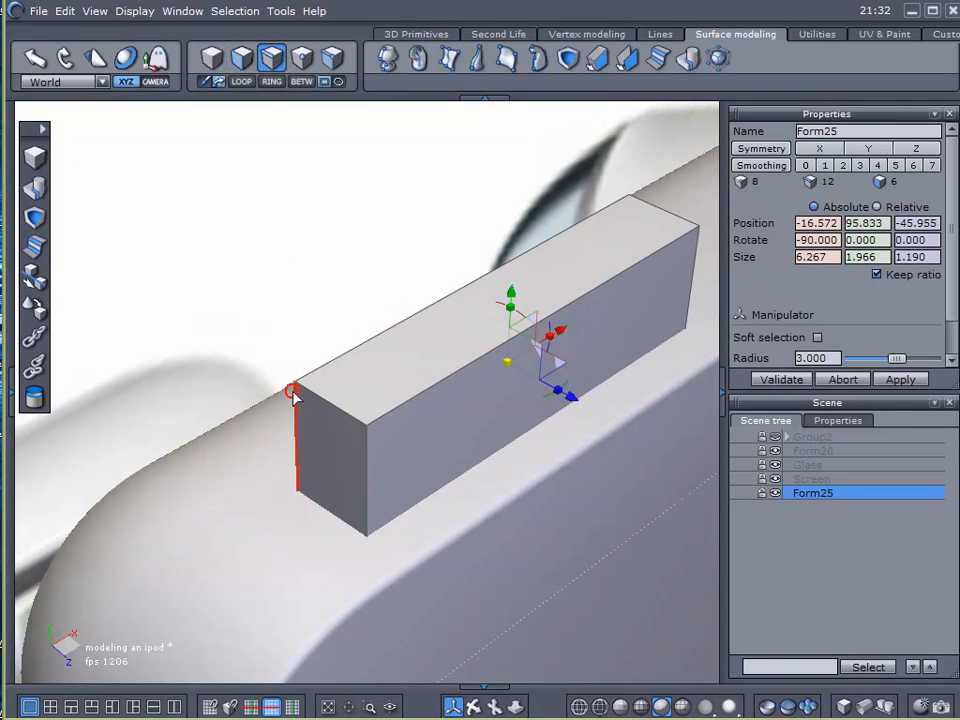
left_click(367, 458, "shift")
left_click(688, 278, "shift")
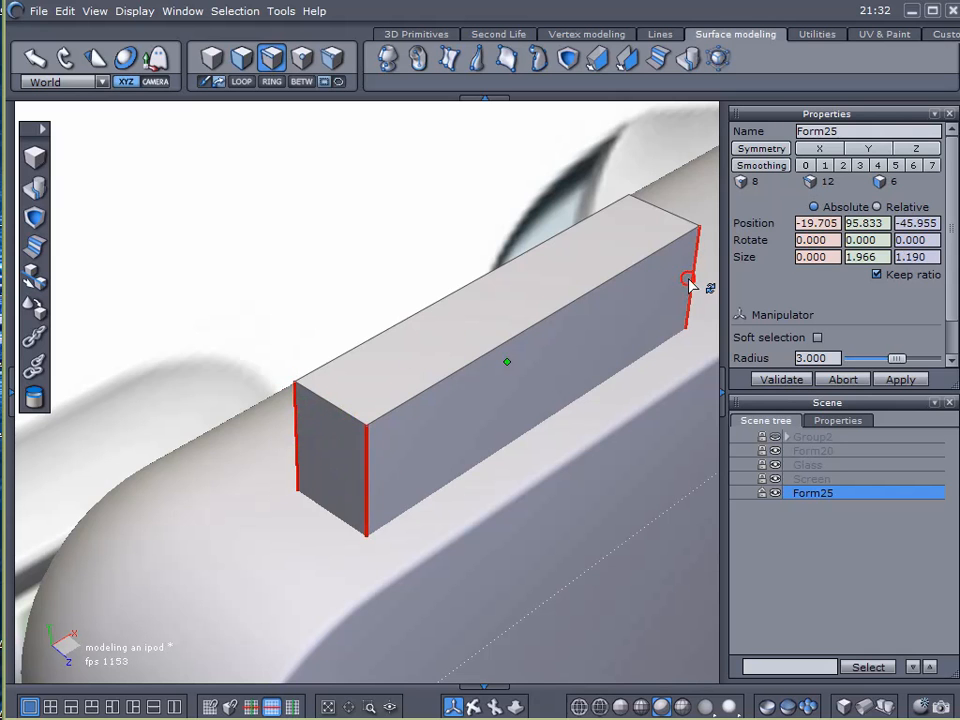
left_click_drag(449, 465, 54, 361, "alt")
left_click(435, 437, "shift")
left_click(35, 247)
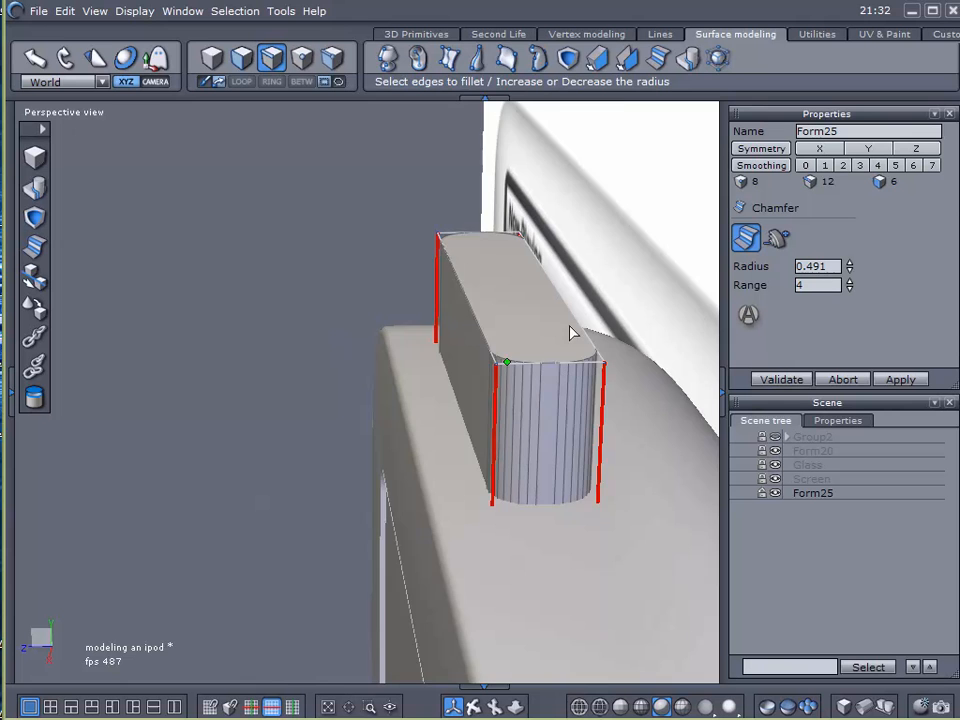
scroll(570, 332, "up", 3)
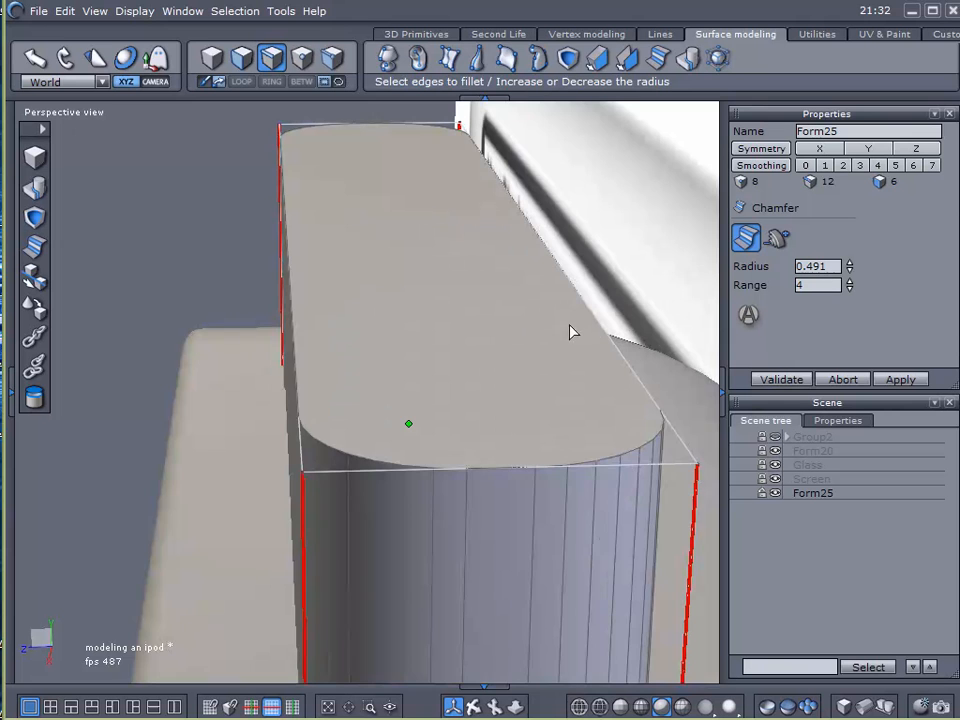
mouse_move(849, 266)
left_mouse_down()
mouse_move(849, 244)
mouse_move(849, 261)
left_mouse_up()
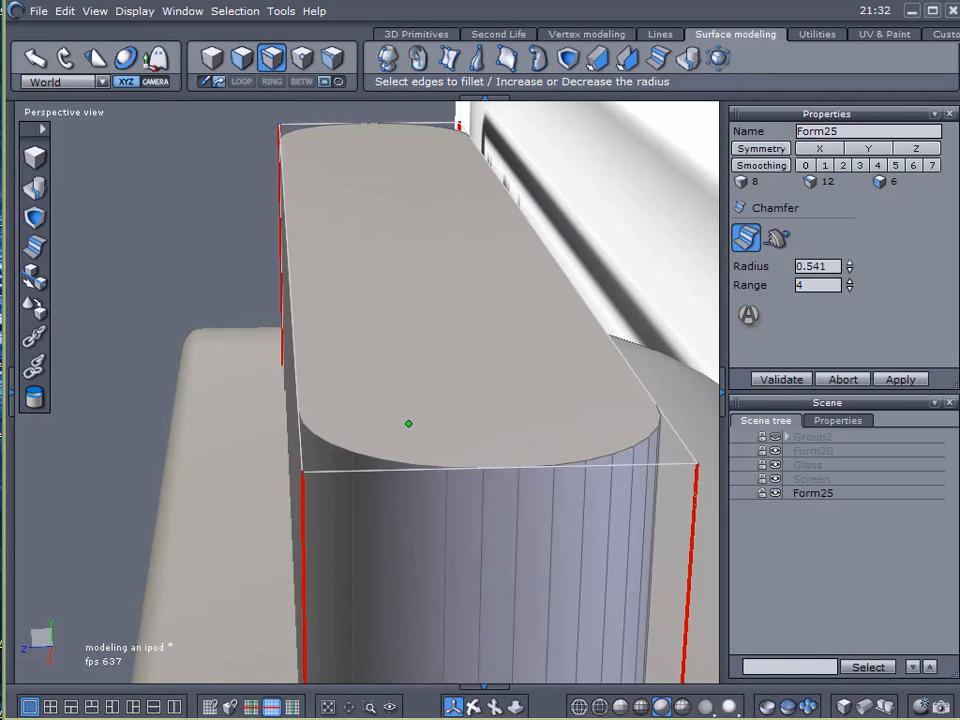
middle_click_drag(543, 470, 543, 377)
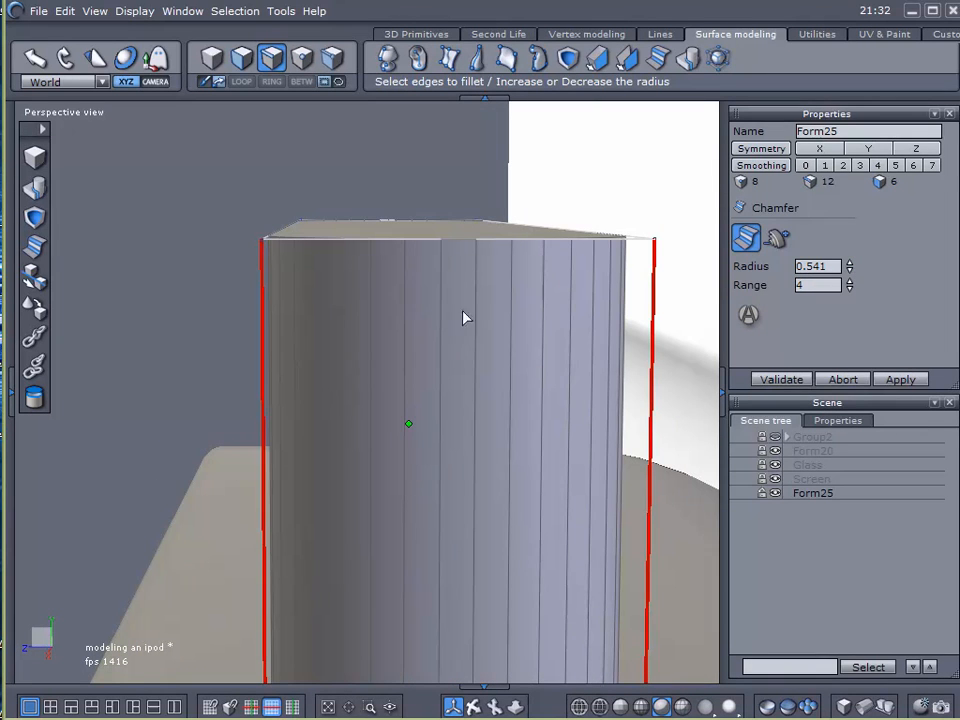
middle_click_drag(462, 315, 713, 395)
left_click(782, 380)
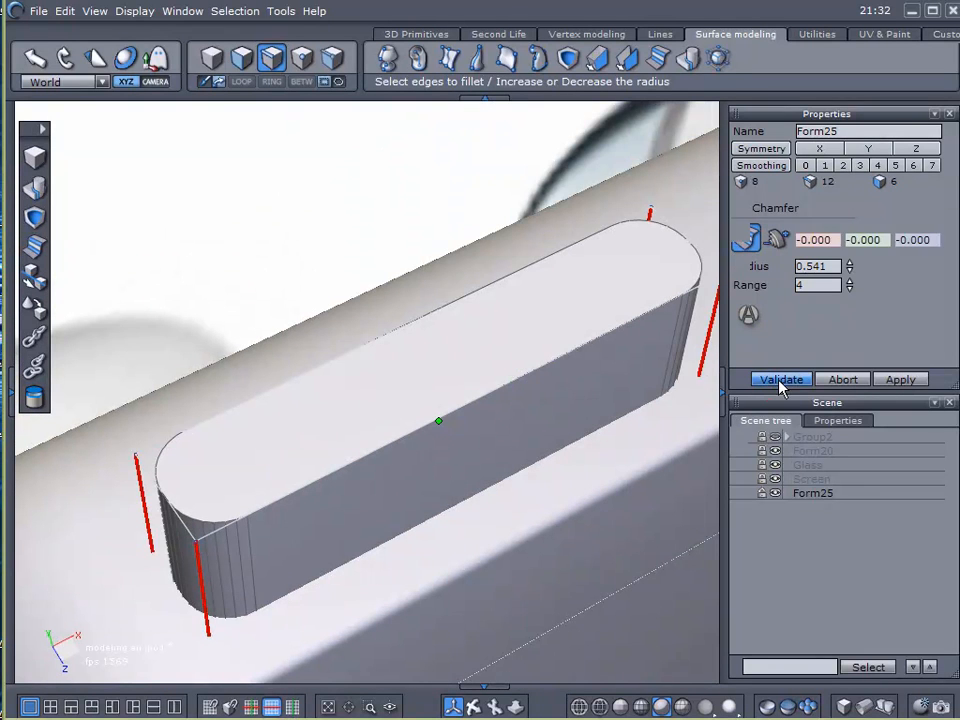
Extract the full edge loop of the block's top face as a curve, and hide the block
left_click(354, 347)
left_click(241, 82)
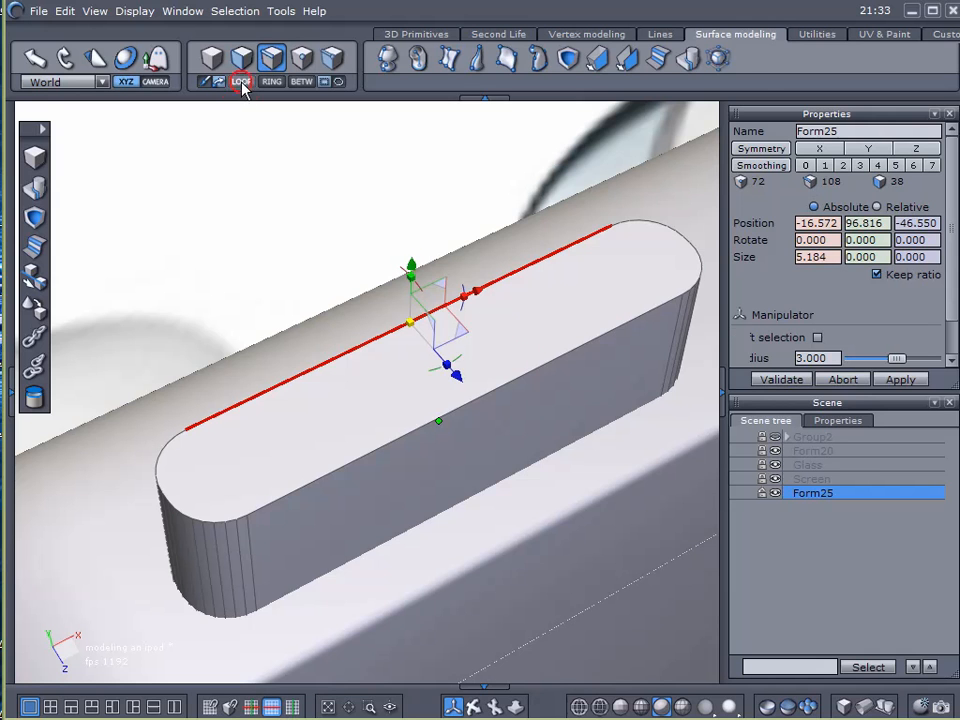
left_click(657, 34)
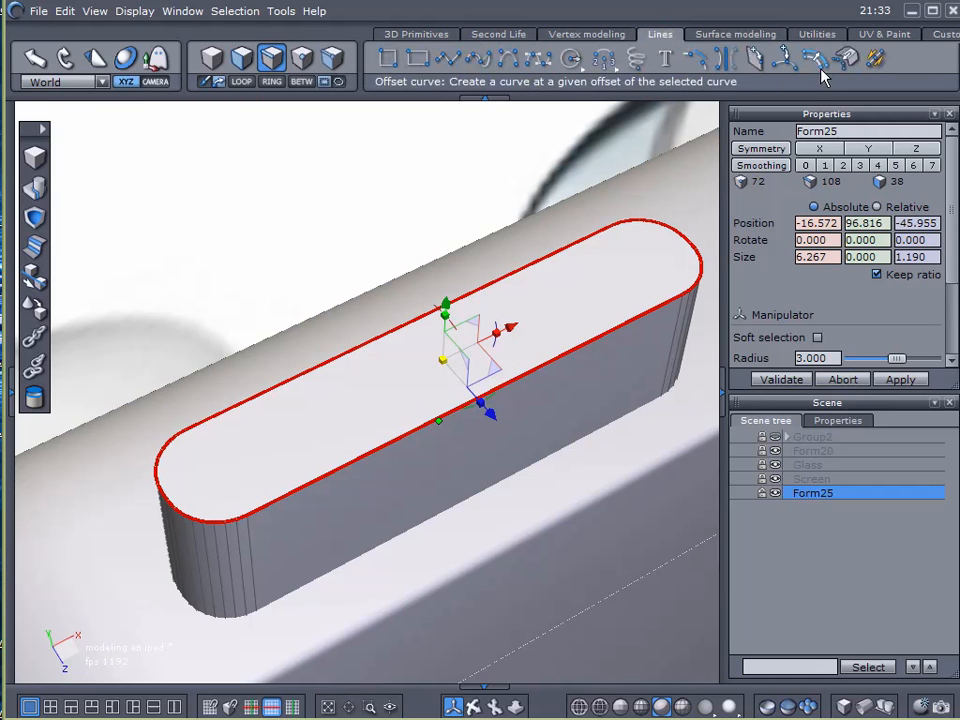
left_click(632, 55)
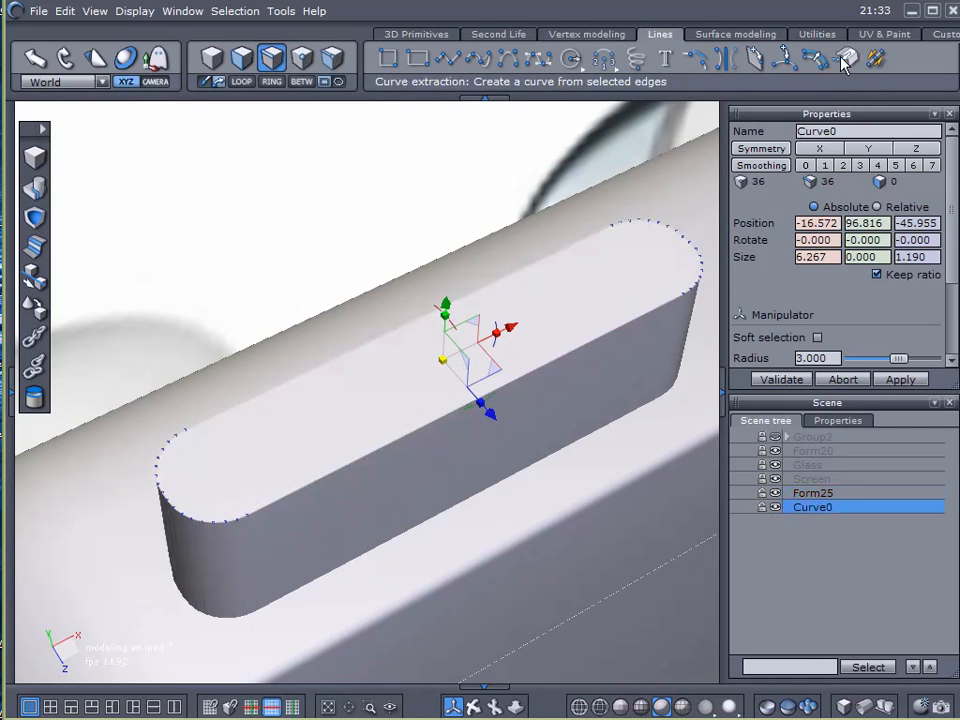
left_click(775, 493)
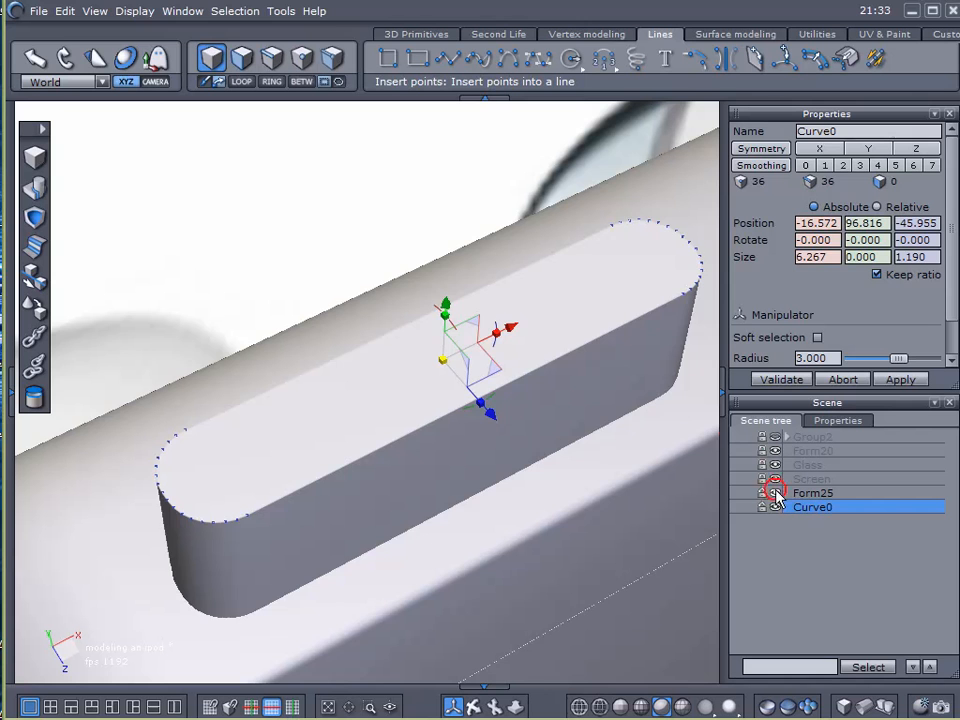
left_click(577, 303)
middle_click_drag(577, 298, 577, 326)
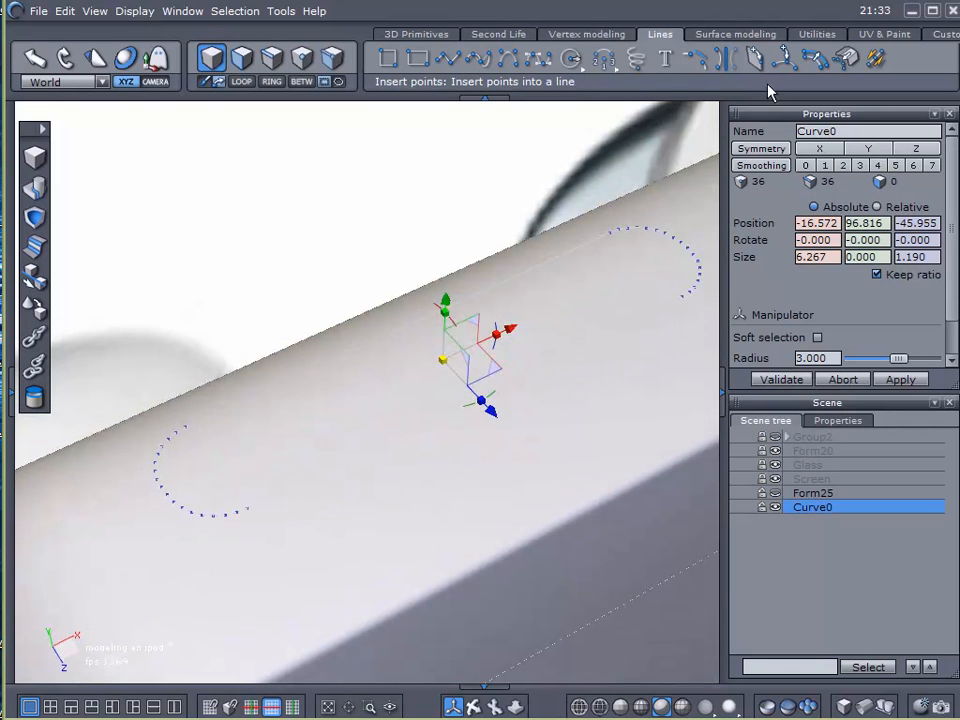
Create an inward offset copy of the extracted outline curve with an offset value of 0.044
left_click(810, 60)
middle_click_drag(519, 304, 699, 304)
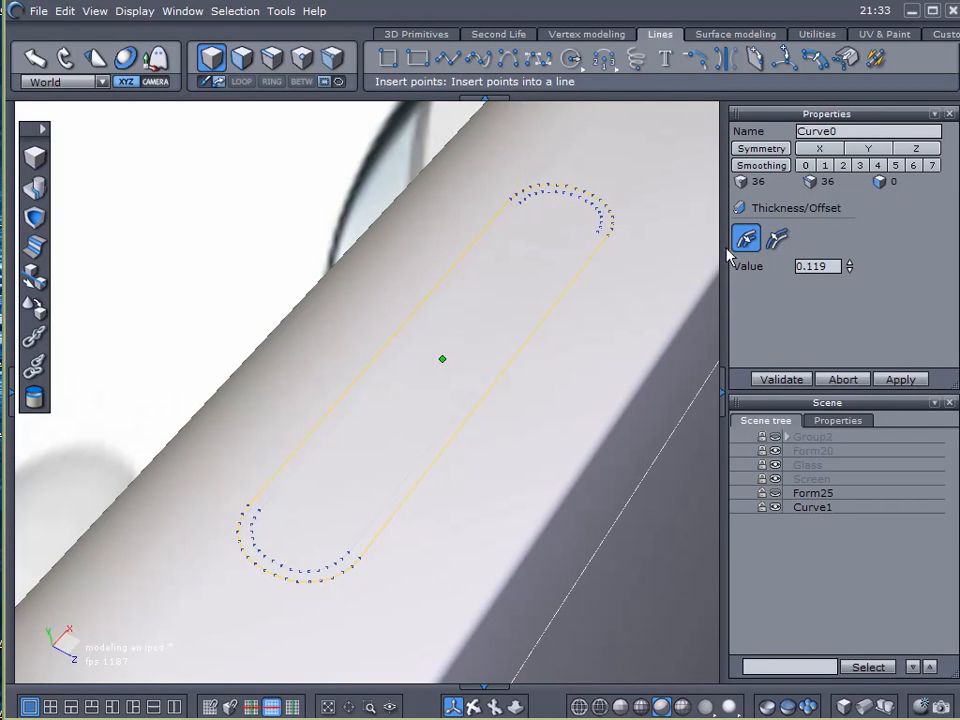
mouse_move(850, 266)
left_mouse_down()
mouse_move(850, 290)
mouse_move(850, 266)
left_mouse_up()
left_click_drag(850, 266, 850, 290)
scroll(348, 563, "up", 3)
scroll(369, 559, "down", 3)
scroll(350, 581, "up", 4)
scroll(350, 586, "down", 3)
middle_click_drag(406, 559, 424, 491)
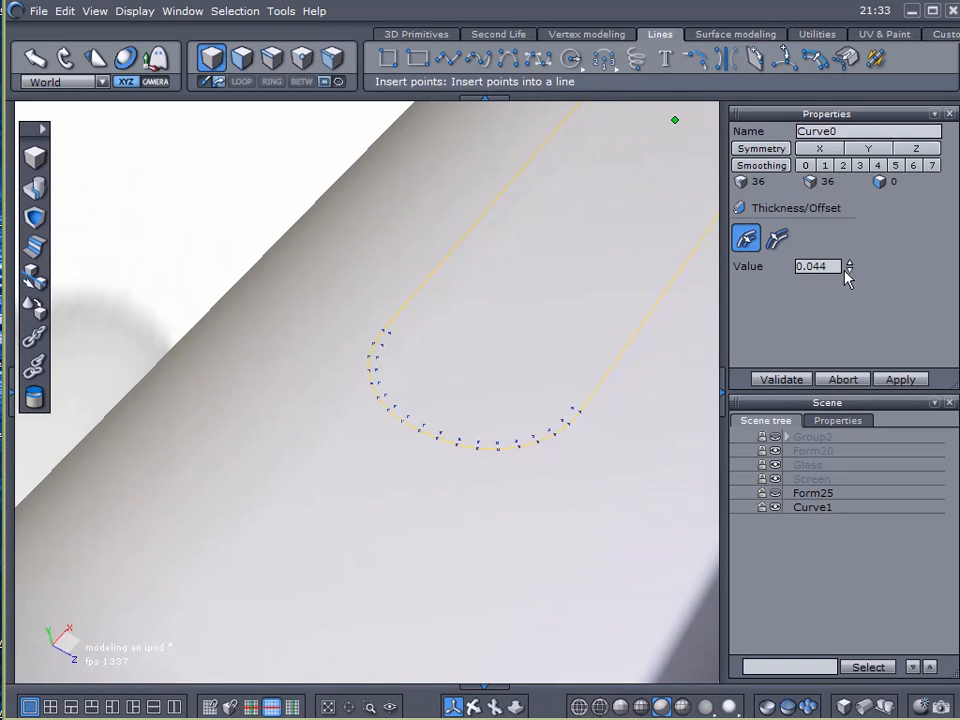
mouse_move(849, 268)
left_mouse_down()
mouse_move(849, 260)
mouse_move(849, 276)
mouse_move(849, 260)
mouse_move(849, 268)
left_mouse_up()
middle_click_drag(630, 365, 654, 335)
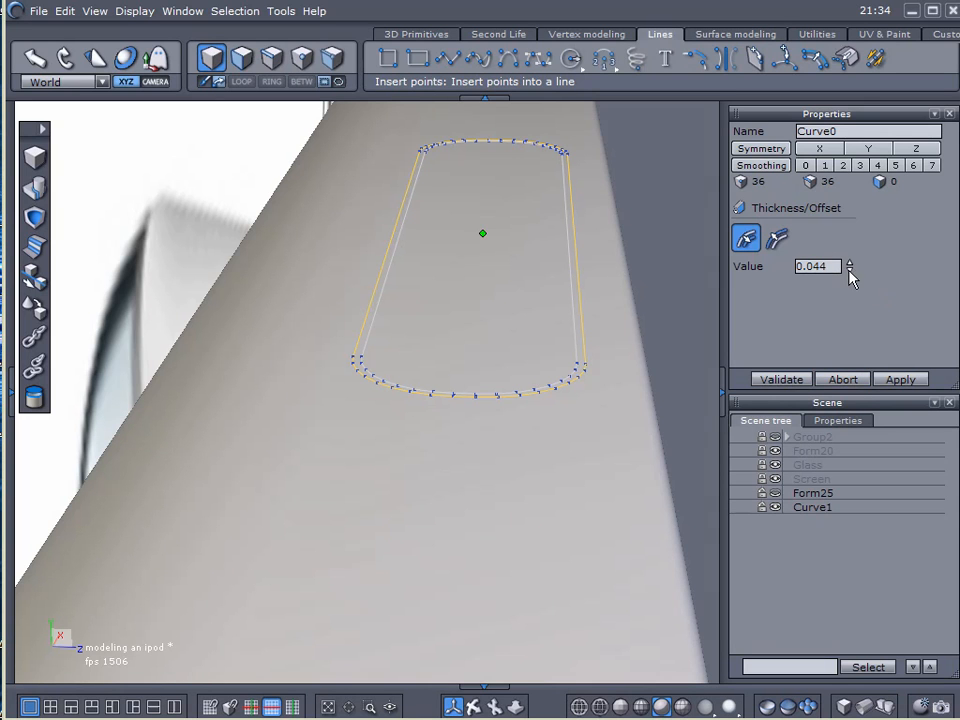
left_click_drag(849, 271, 849, 296)
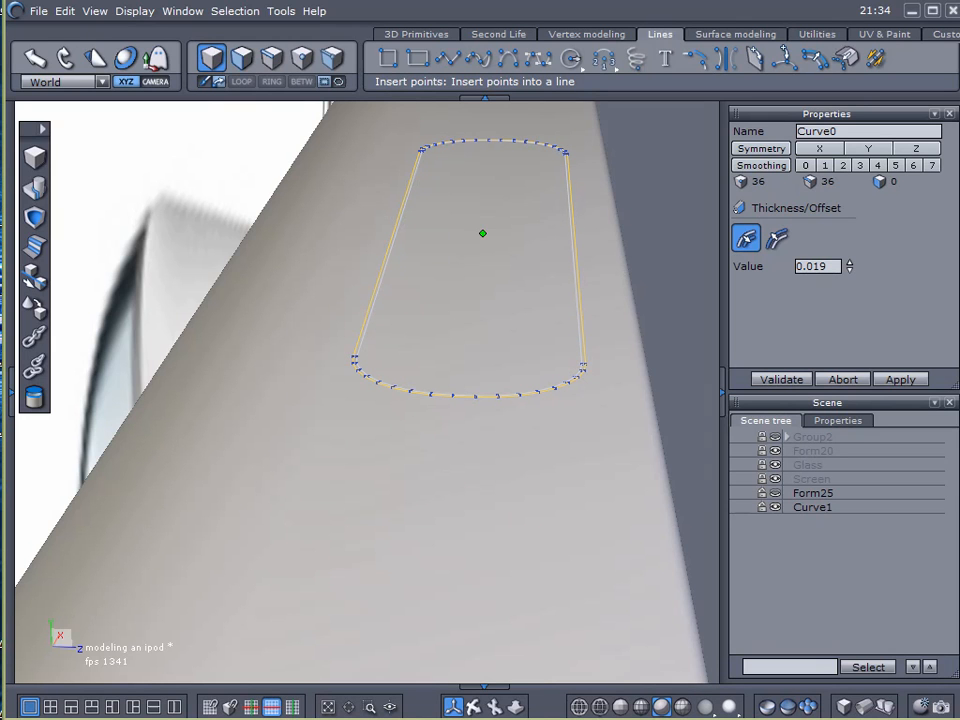
mouse_move(849, 296)
left_mouse_down()
mouse_move(849, 221)
mouse_move(849, 296)
mouse_move(849, 271)
left_mouse_up()
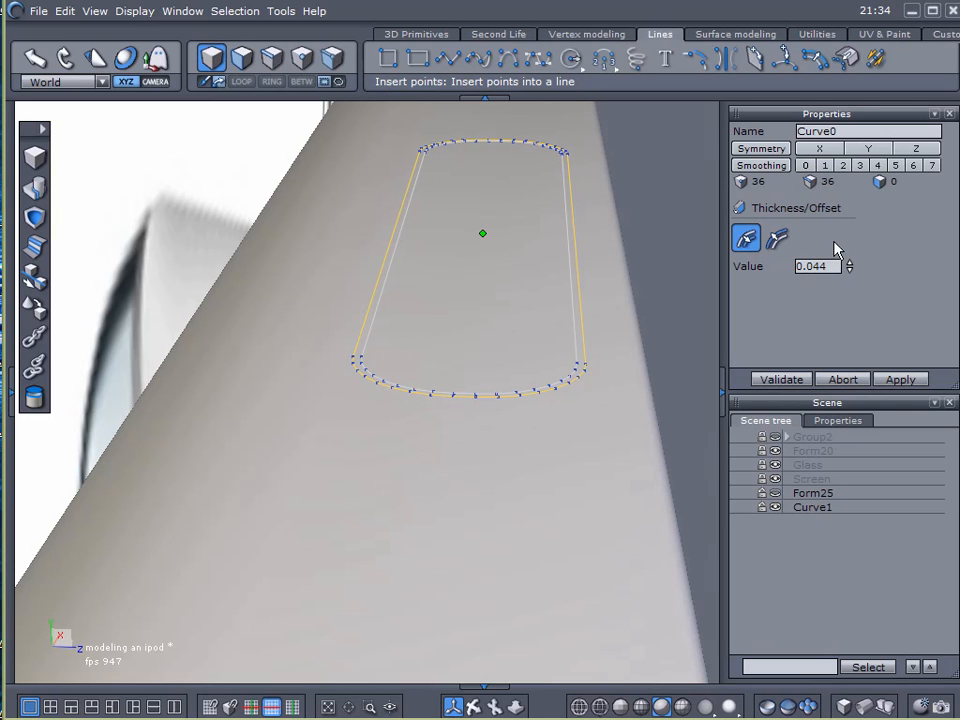
left_click(785, 380)
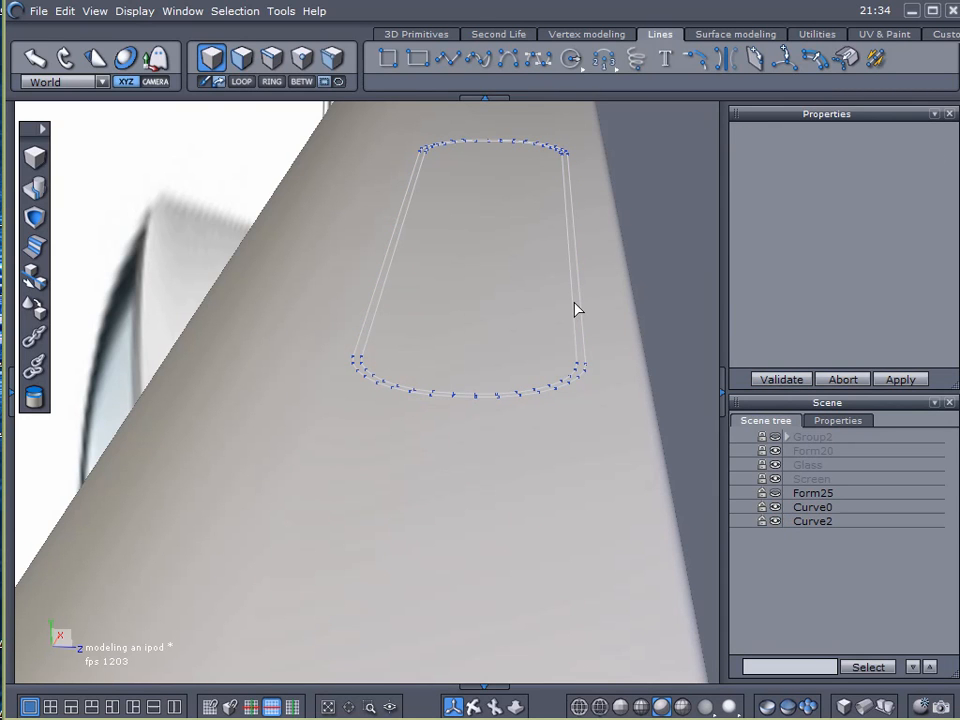
Delete the original outer outline curve (Curve0) and show the block again
left_click(808, 507)
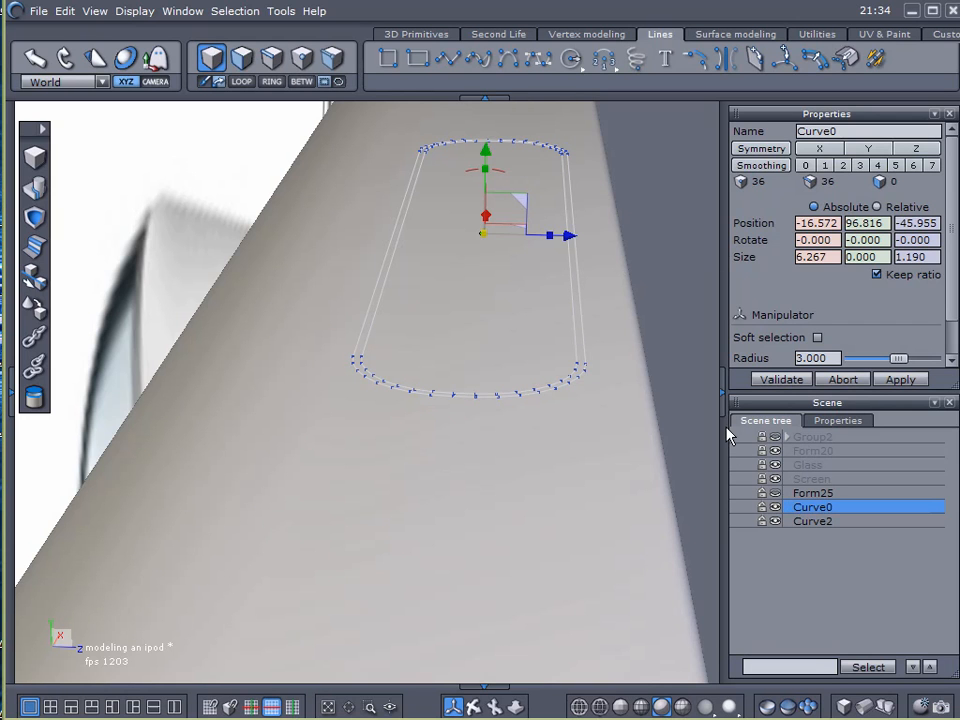
key("Delete")
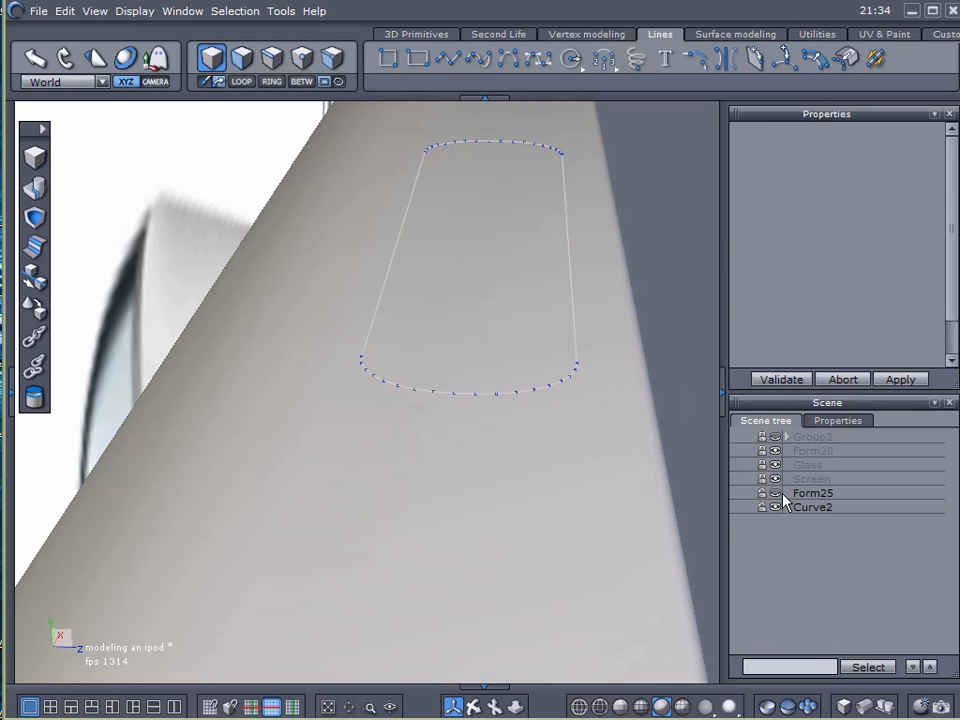
left_click(776, 493)
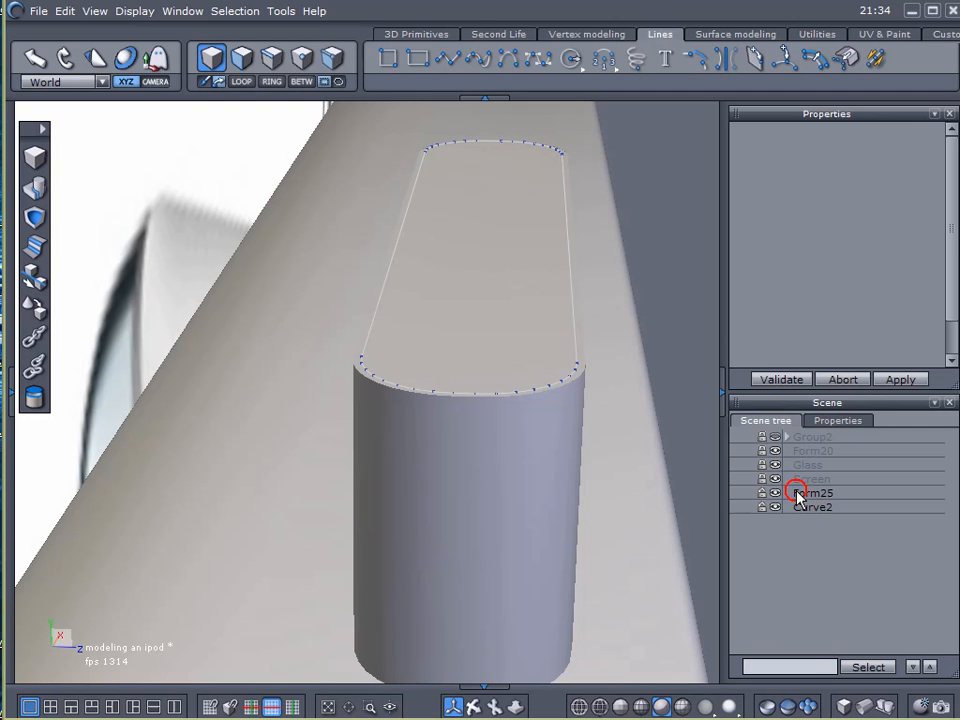
Lower the rounded block into the iPod's top face to about Y 95.34, leaving the offset curve in place
left_click(797, 493)
left_click_drag(532, 494, 341, 377, "alt")
scroll(350, 407, "down", 2)
left_click_drag(403, 233, 386, 268)
scroll(482, 467, "down", 3)
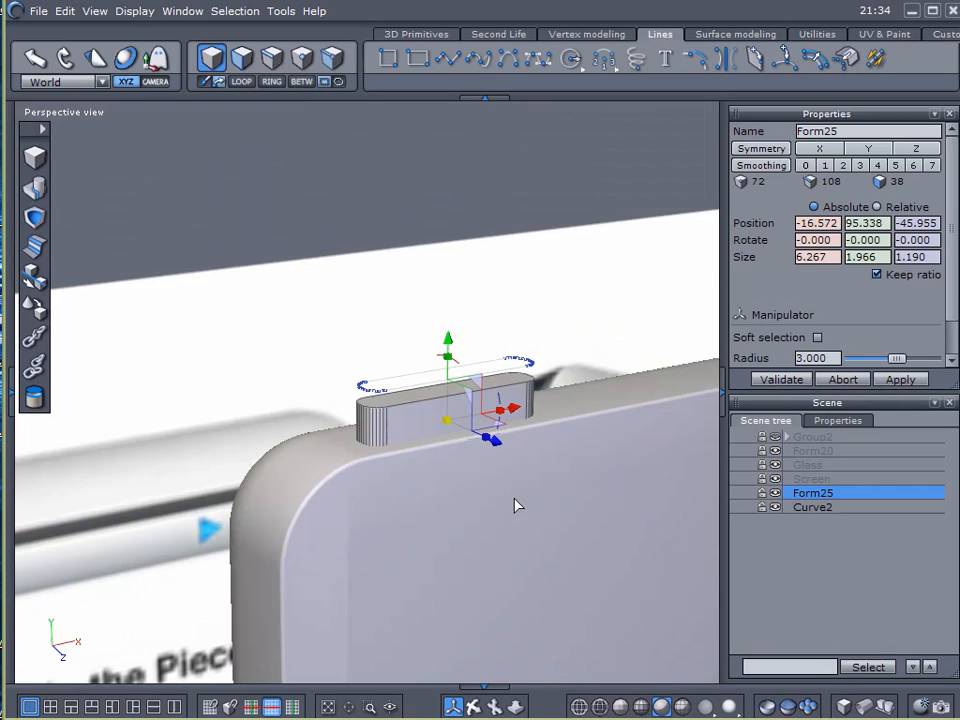
Unlock the iPod body (Form20) and subtract the rounded block from it with a Boolean to cut the switch recess
left_click(762, 450)
middle_click_drag(598, 447, 512, 390)
middle_click_drag(340, 400, 305, 435)
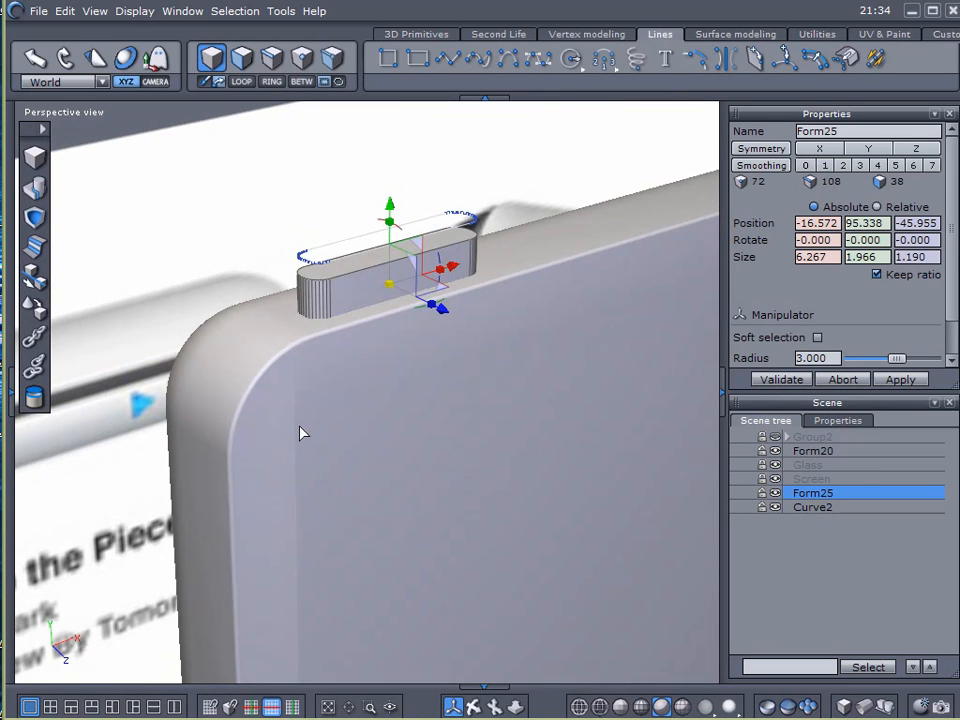
left_click(36, 218)
left_click(272, 335)
middle_click_drag(285, 336, 250, 392)
left_click(769, 383)
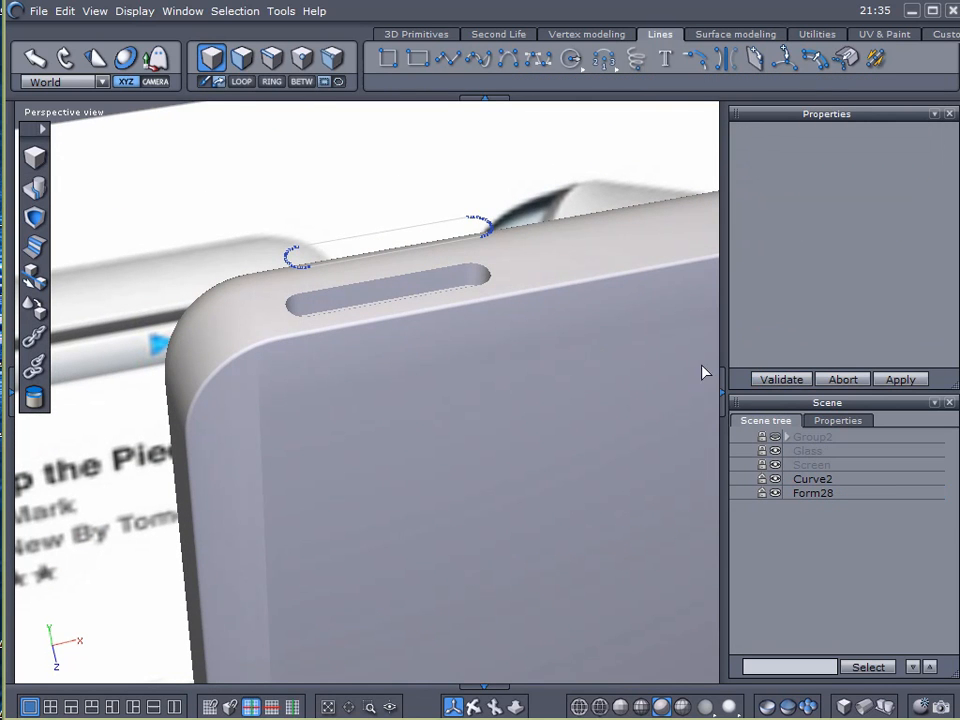
Shorten the offset curve to about 5.35 along X by moving the points of its +X end inward
scroll(362, 304, "up", 6)
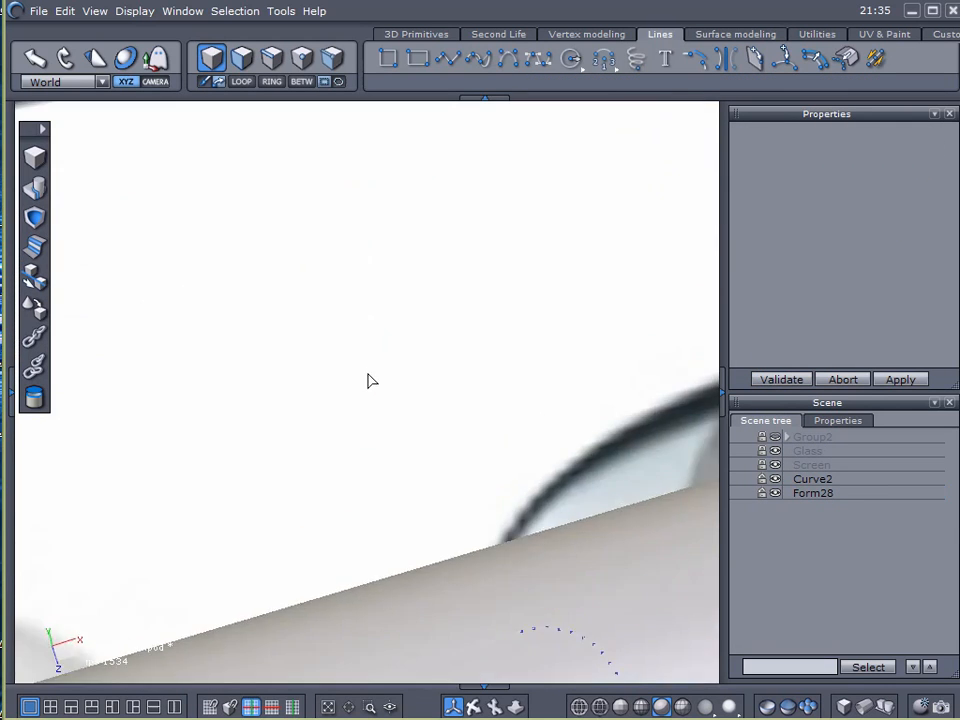
scroll(365, 373, "down", 4)
scroll(454, 399, "down", 3)
middle_click_drag(536, 396, 504, 367)
left_click(357, 222)
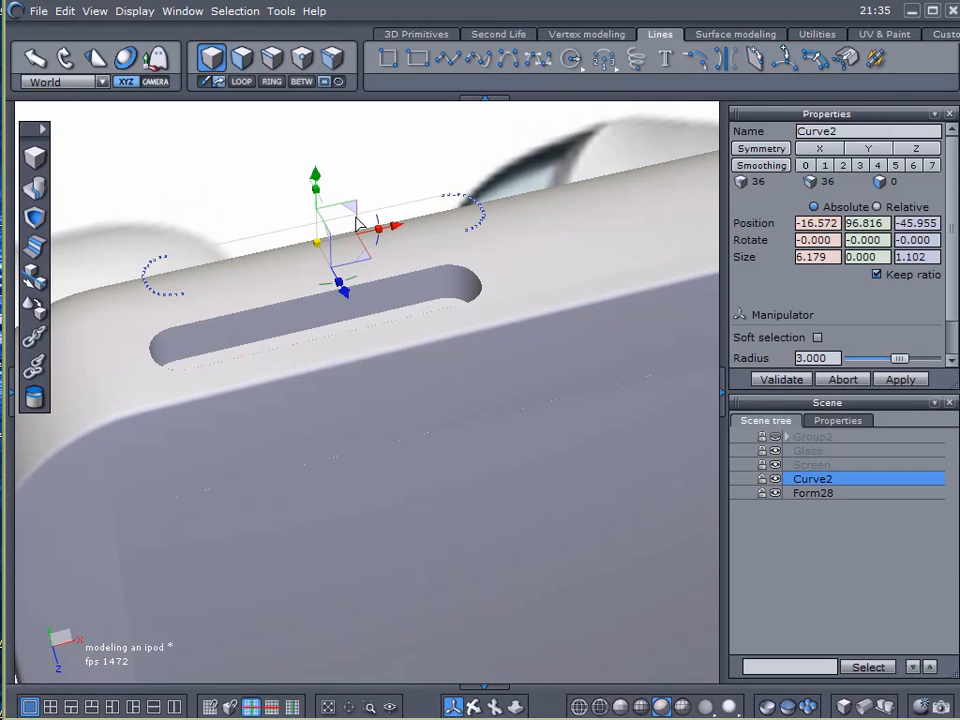
middle_click_drag(702, 376, 484, 219)
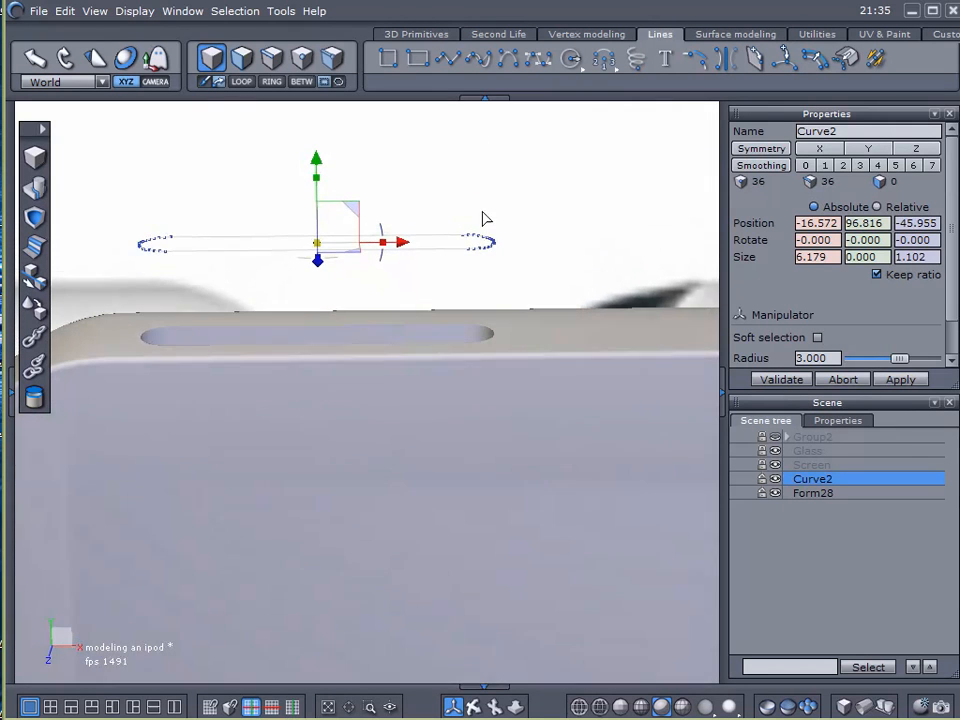
left_click(304, 60)
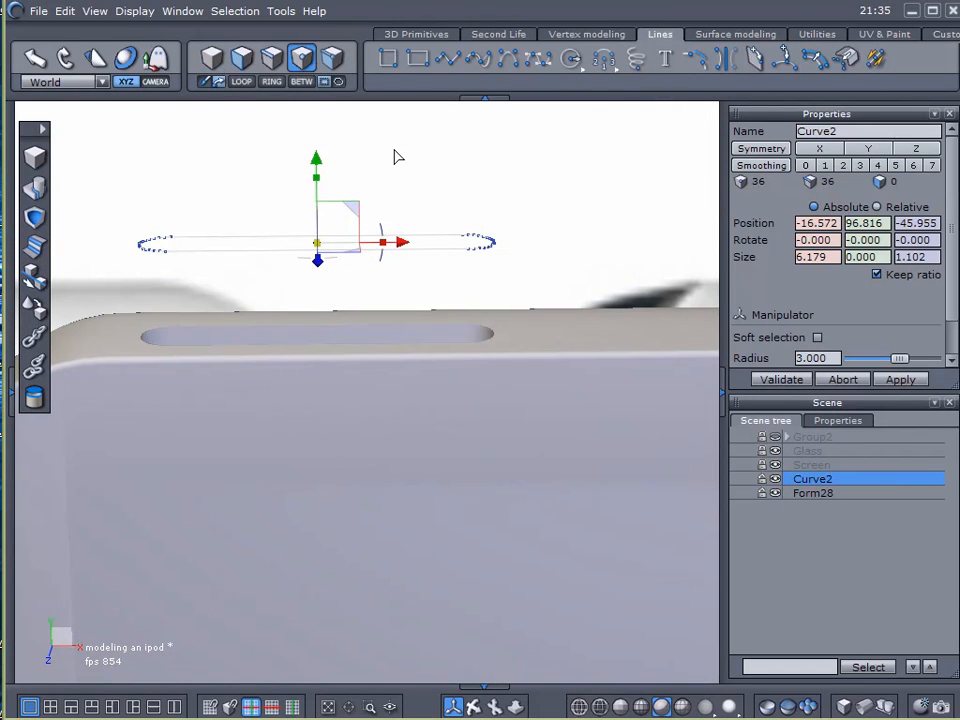
left_click_drag(398, 152, 520, 242)
left_click(549, 256)
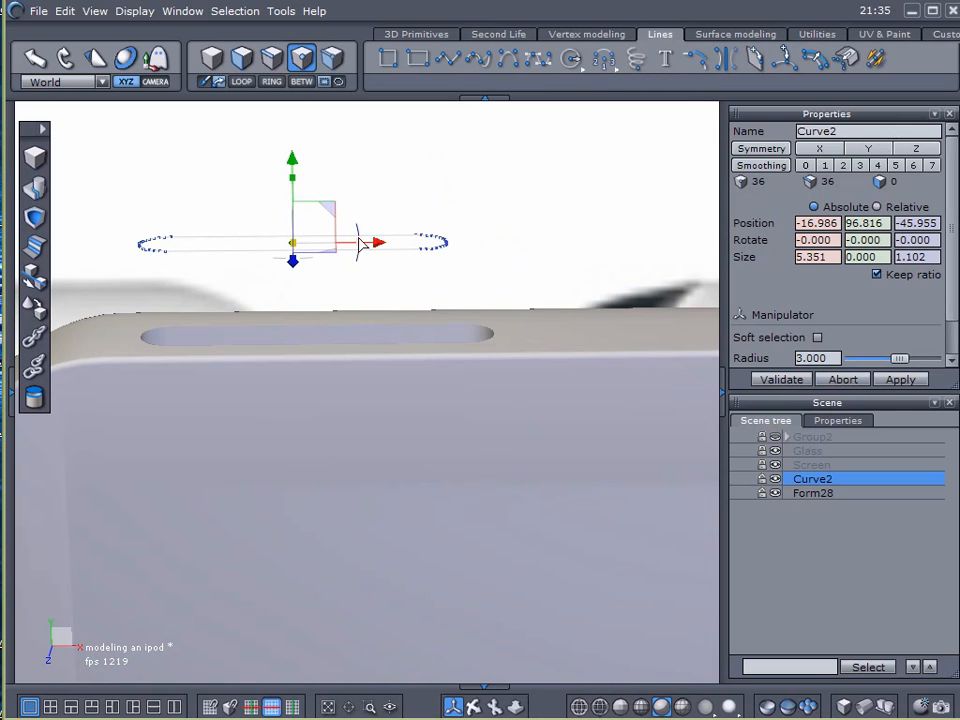
Try scaling the whole curve along X to about 1.83, and undo the scaling
left_click_drag(358, 242, 316, 247)
middle_click_drag(316, 247, 129, 364)
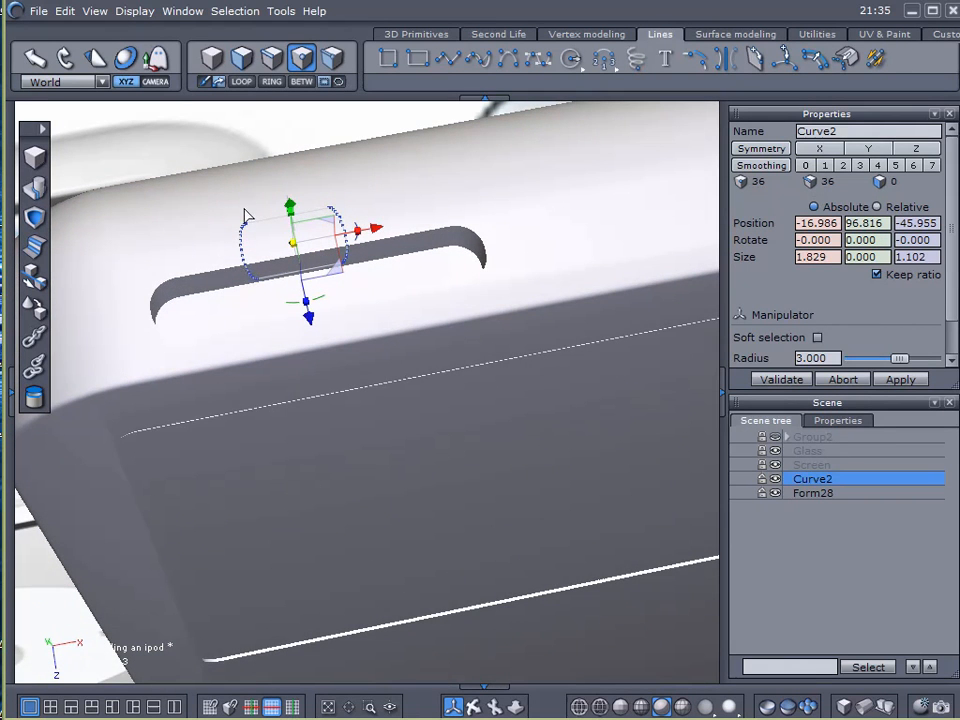
key("ctrl+z")
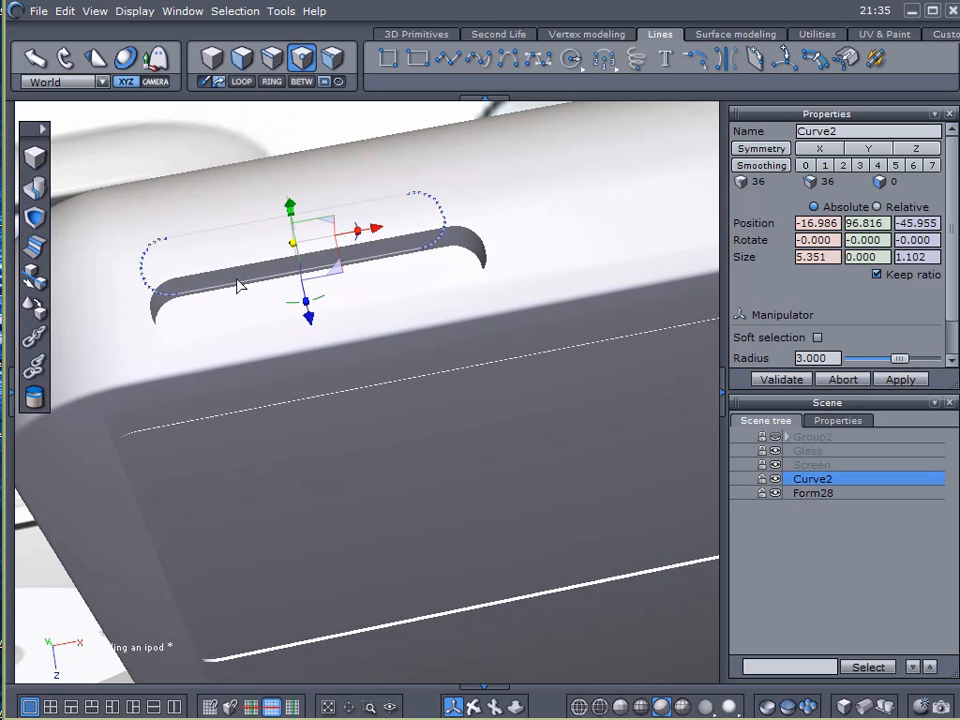
Try moving the points of the curve's +X end to about X -16.69, and undo the move
left_click_drag(373, 167, 497, 277)
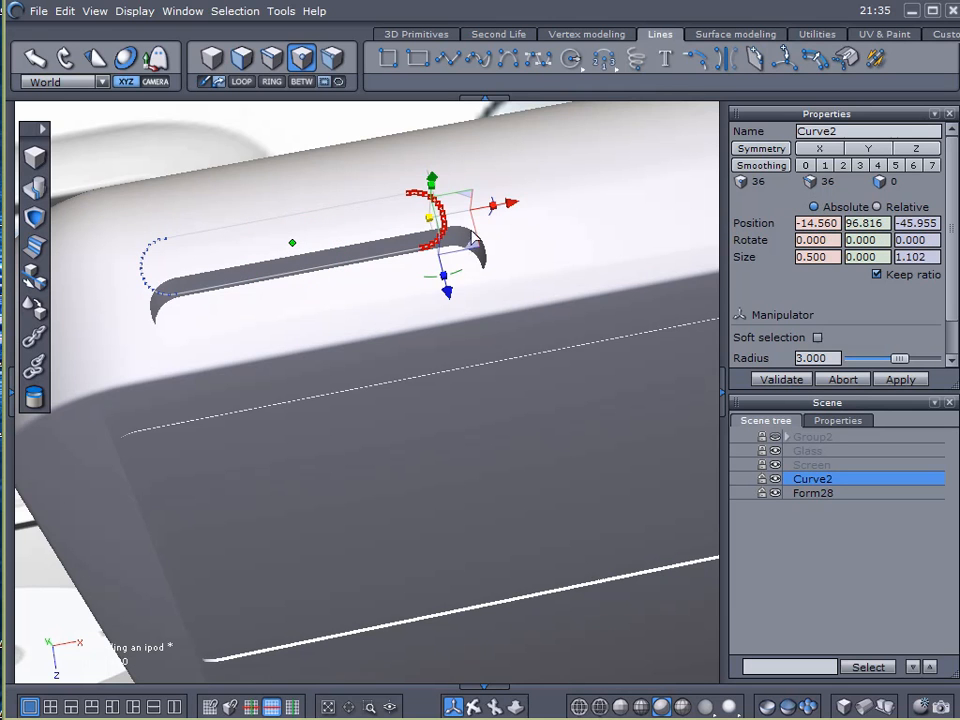
left_click_drag(512, 209, 309, 245)
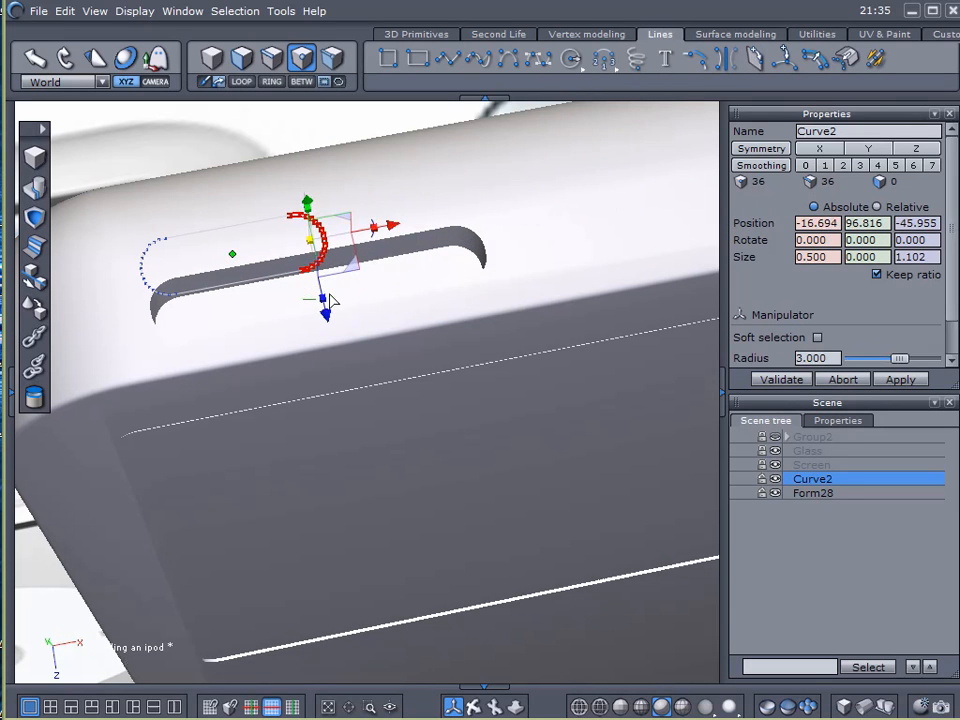
key("ctrl+z")
middle_click_drag(273, 325, 236, 154)
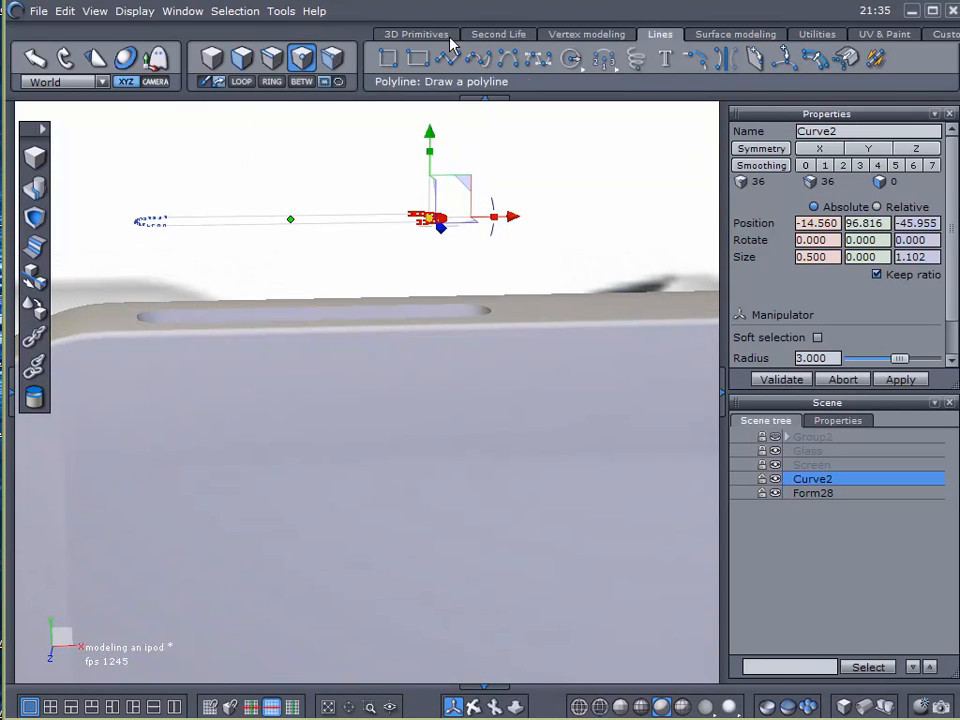
Extrude the shortened offset curve downward by about 0.876 to form the body of the lock switch
left_click(349, 158)
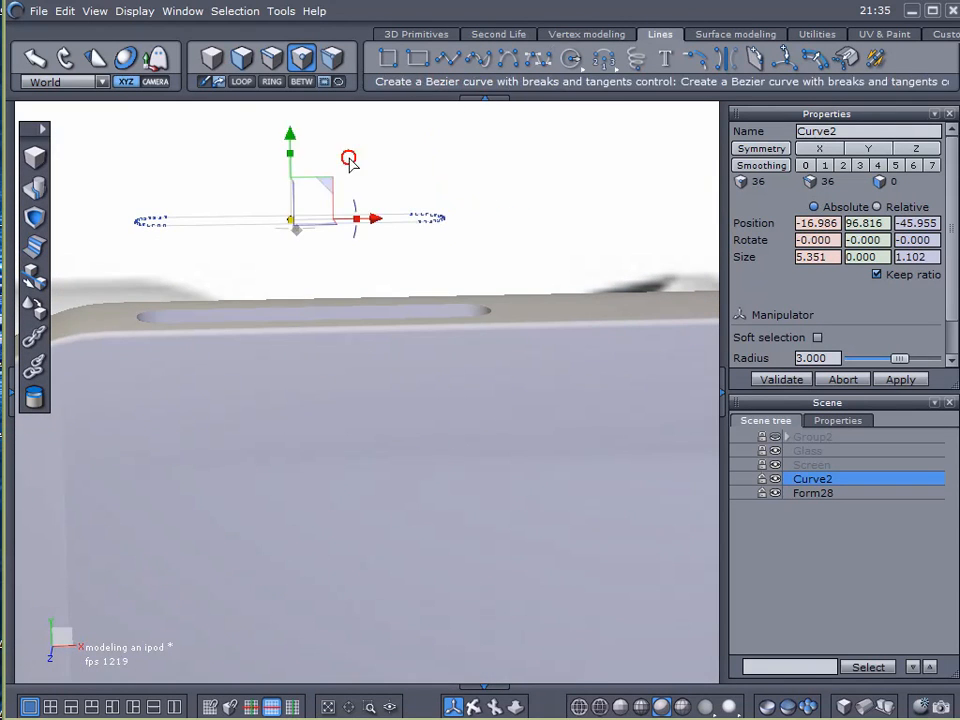
left_click(598, 36)
left_click(389, 60)
left_click(272, 222)
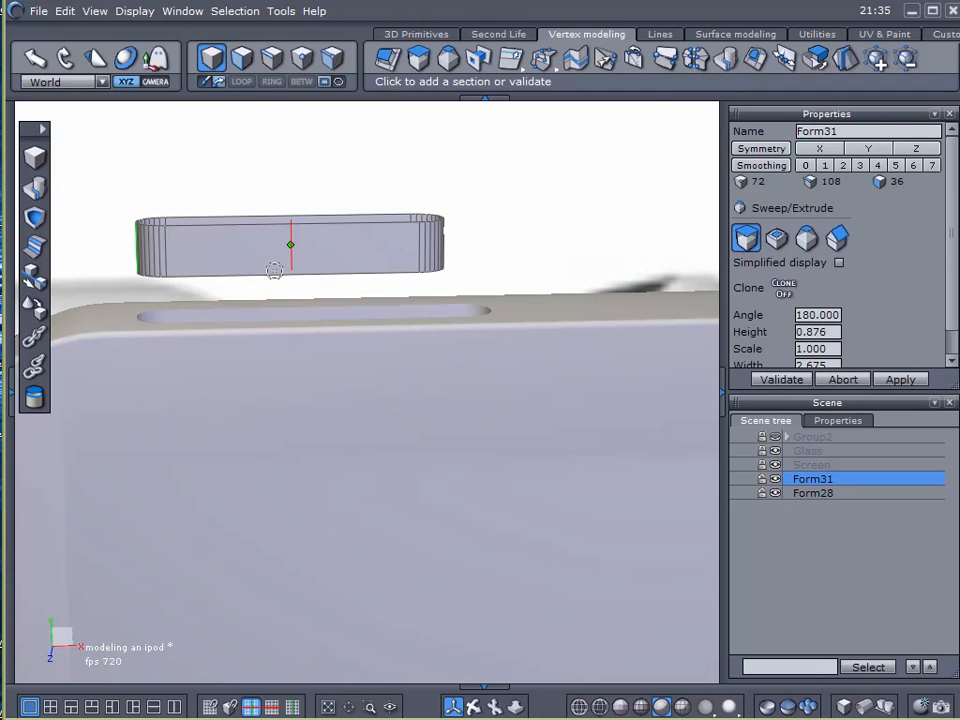
left_click(299, 272)
left_click(762, 379)
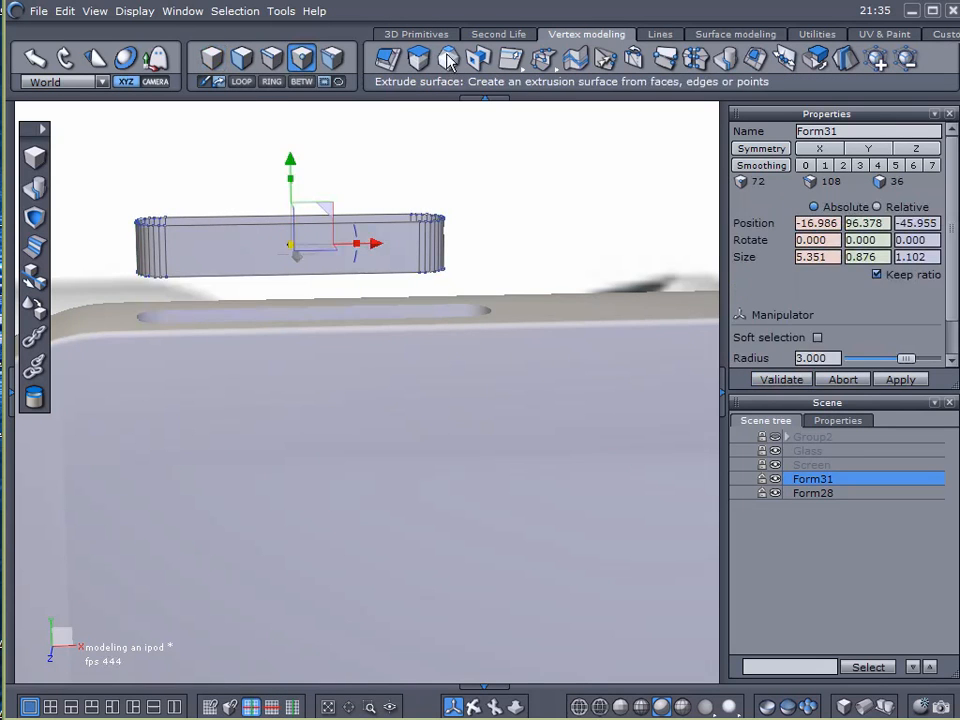
Close the open ends of the extruded switch and lower it into the recess to about Y 94.75
left_click(755, 63)
left_click(749, 241)
left_click_drag(318, 310, 287, 251, "alt")
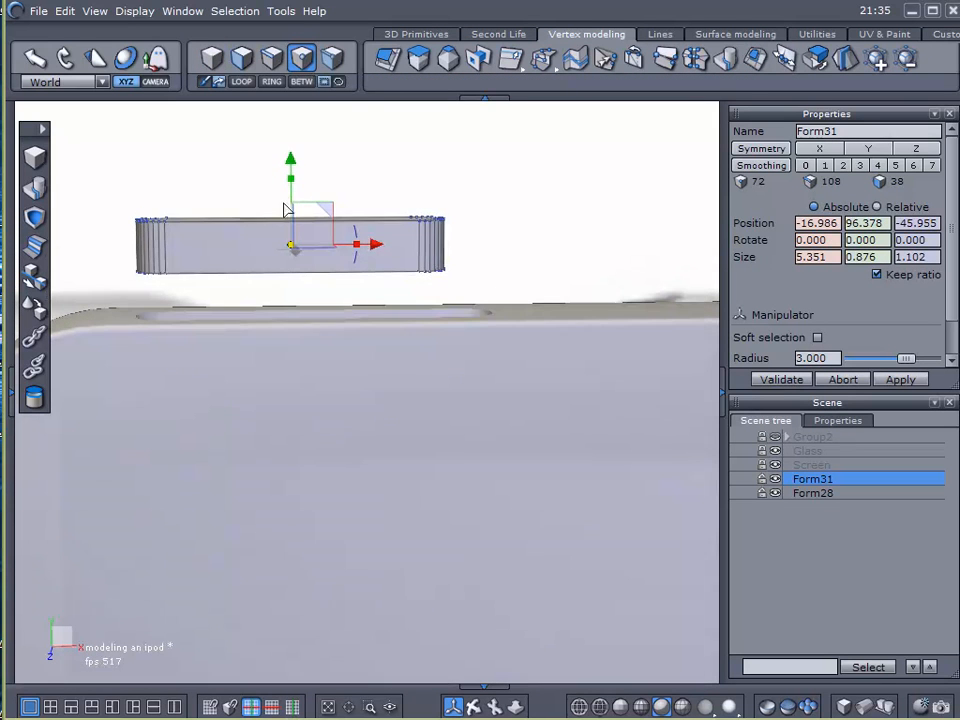
left_click_drag(294, 163, 285, 254)
scroll(205, 267, "up", 3)
left_click_drag(287, 331, 353, 380, "alt")
left_click_drag(694, 297, 693, 301)
Chamfer the loop of edges around the switch's upper face with radius 0.017 and range 4
left_click_drag(393, 315, 358, 364, "alt")
left_click(272, 58)
left_click(350, 290)
left_click(243, 84)
left_click_drag(358, 298, 355, 330, "alt")
left_click_drag(436, 344, 326, 388, "alt")
left_click(36, 250)
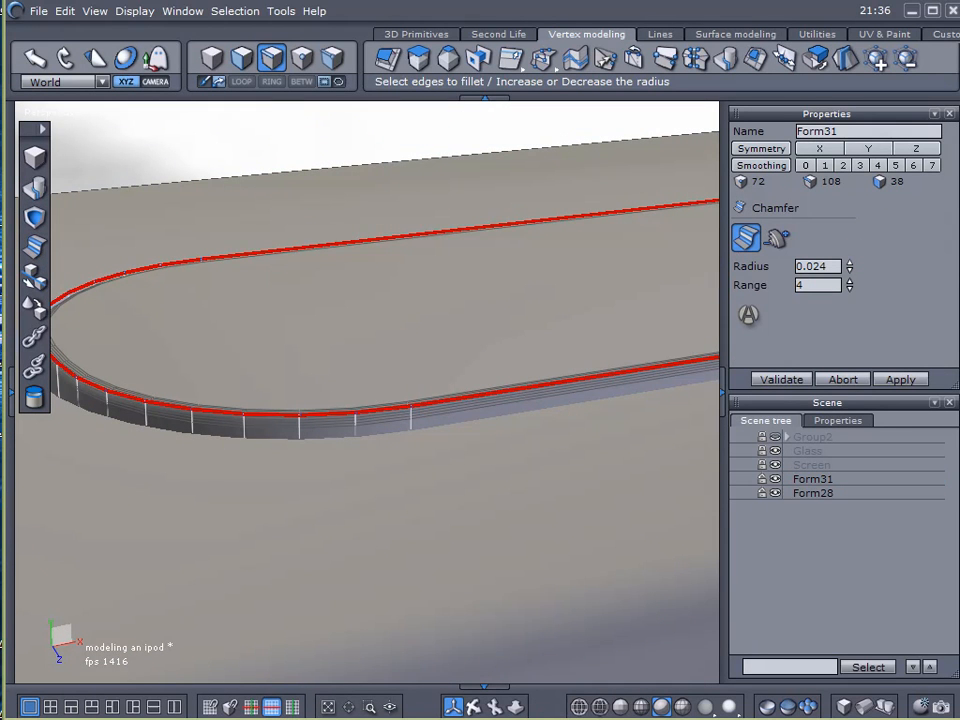
left_click(851, 271)
left_click(851, 271)
left_click(851, 271)
left_click(851, 271)
left_click(851, 271)
left_click(851, 271)
left_click(851, 271)
left_click(789, 380)
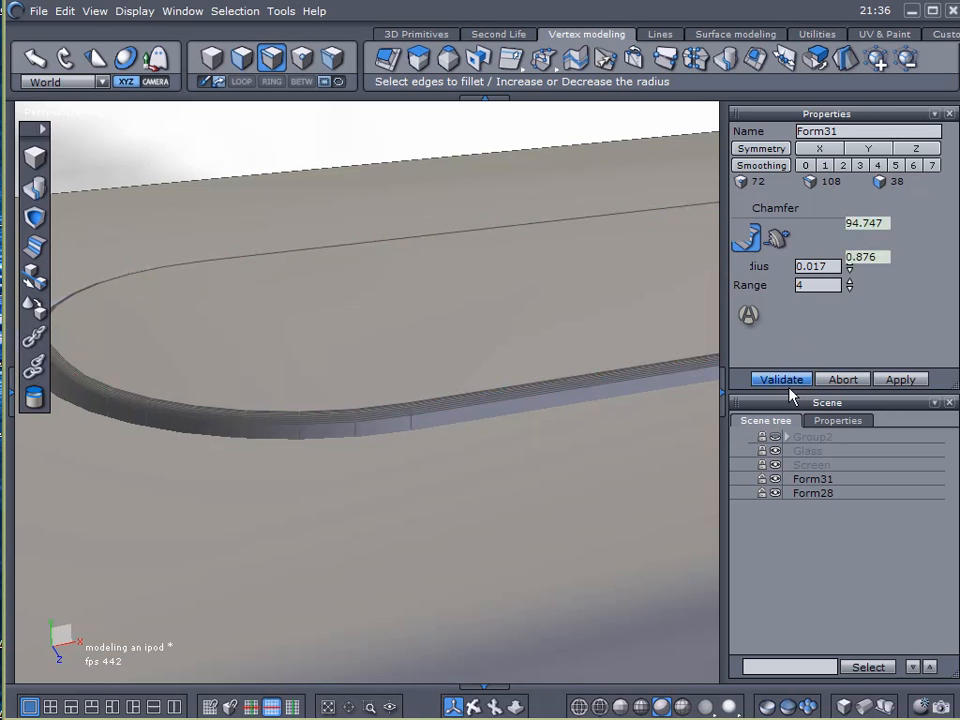
Inspect the chamfered switch in its recess from several angles and distances
left_click(789, 516)
scroll(592, 484, "down", 5)
middle_click_drag(593, 484, 489, 484)
scroll(424, 489, "up", 5)
scroll(424, 489, "down", 3)
left_click(545, 439)
scroll(491, 487, "down", 5)
scroll(439, 536, "up", 5)
middle_click_drag(439, 536, 380, 491)
scroll(459, 514, "down", 5)
scroll(380, 491, "up", 3)
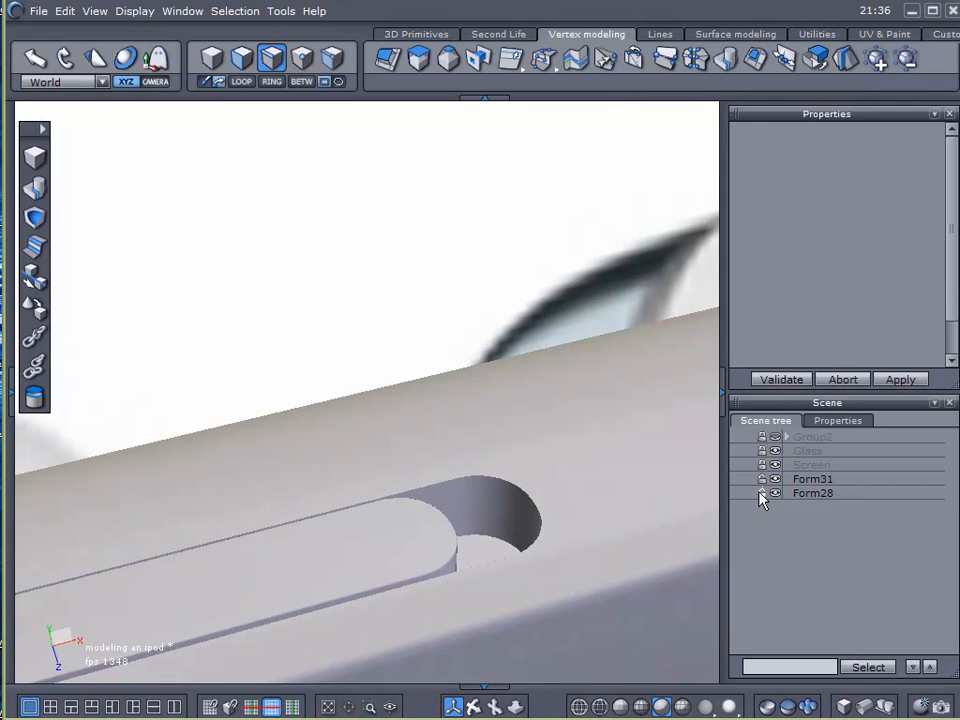
Rename the switch object Form31 as Lock Button
left_click(791, 493)
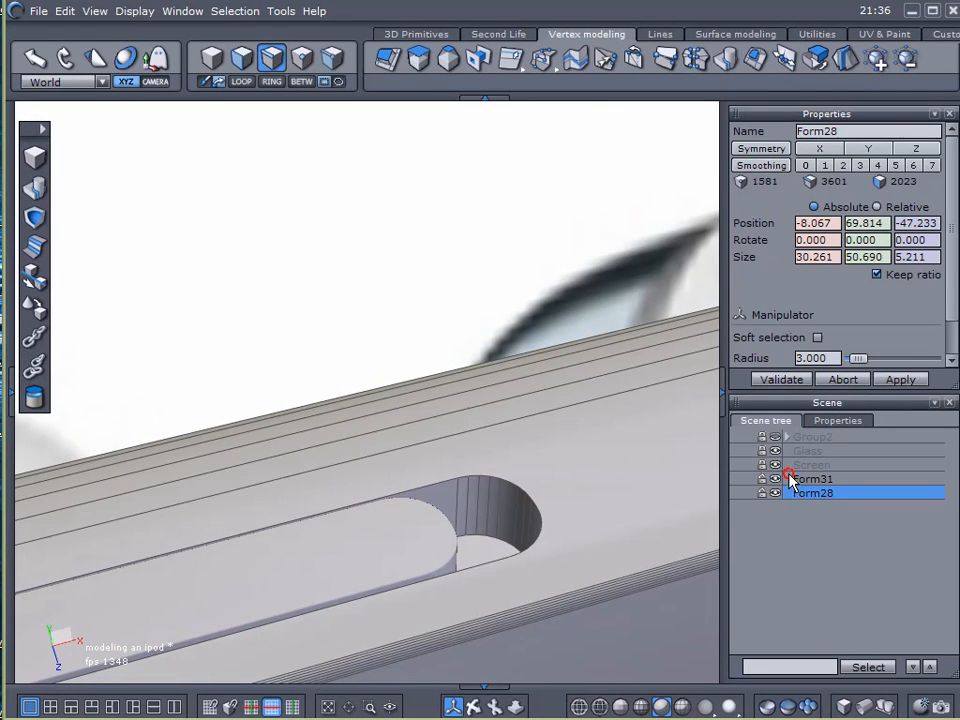
left_click(791, 480)
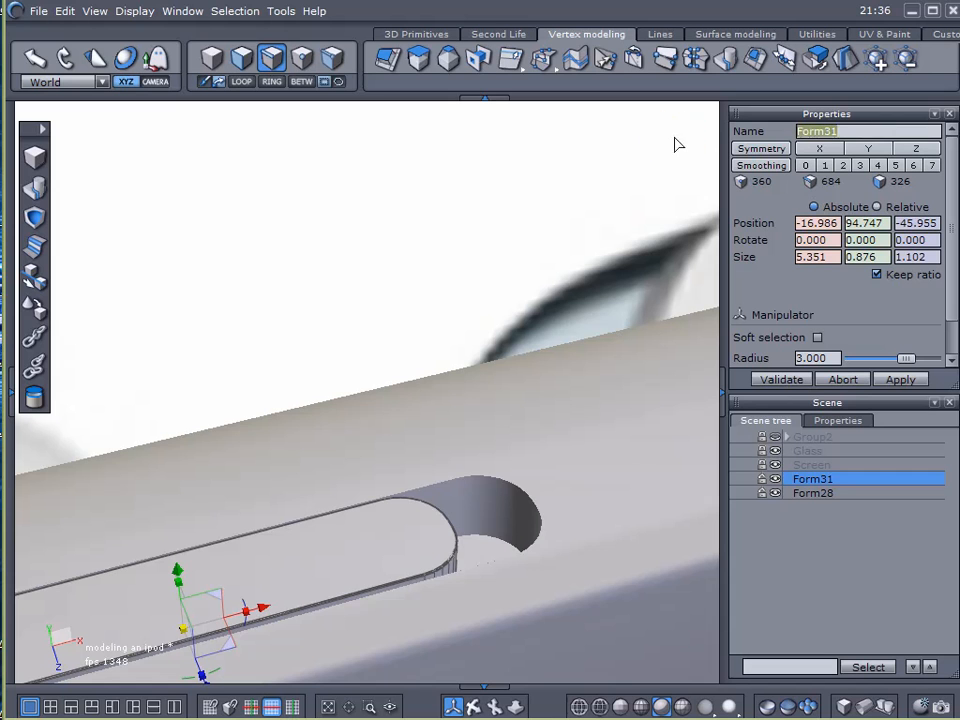
type("Lock Button")
key("Return")
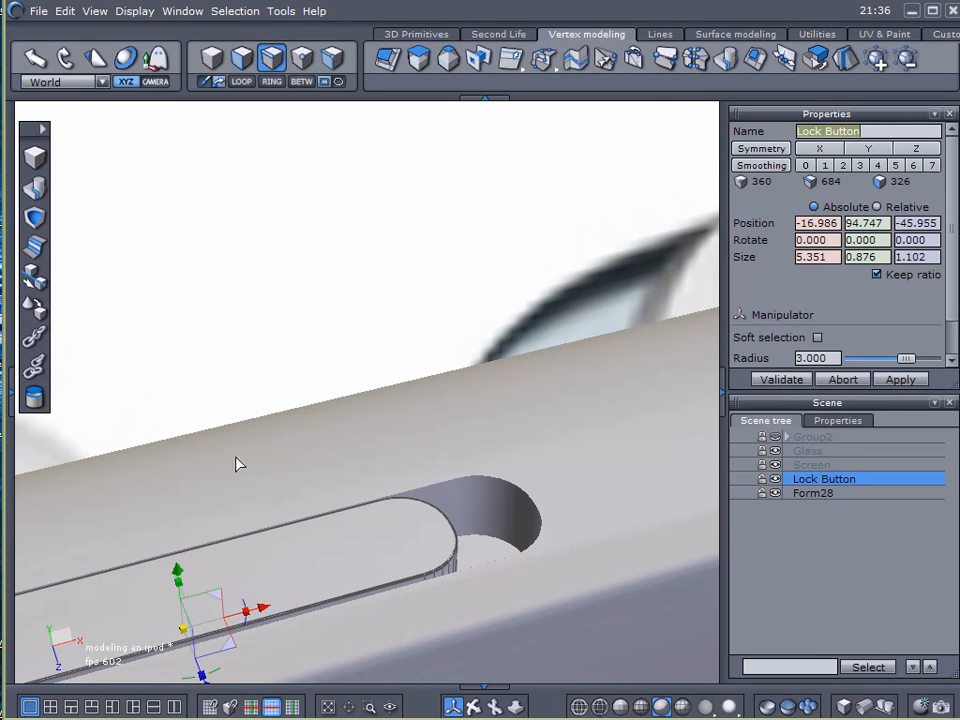
Slide the Lock Button toward the recess's +X end, to about X -16.18
scroll(329, 452, "down", 4)
middle_click_drag(338, 364, 285, 505)
scroll(225, 389, "up", 3)
scroll(227, 394, "down", 2)
left_click(820, 568)
middle_click_drag(385, 465, 387, 498)
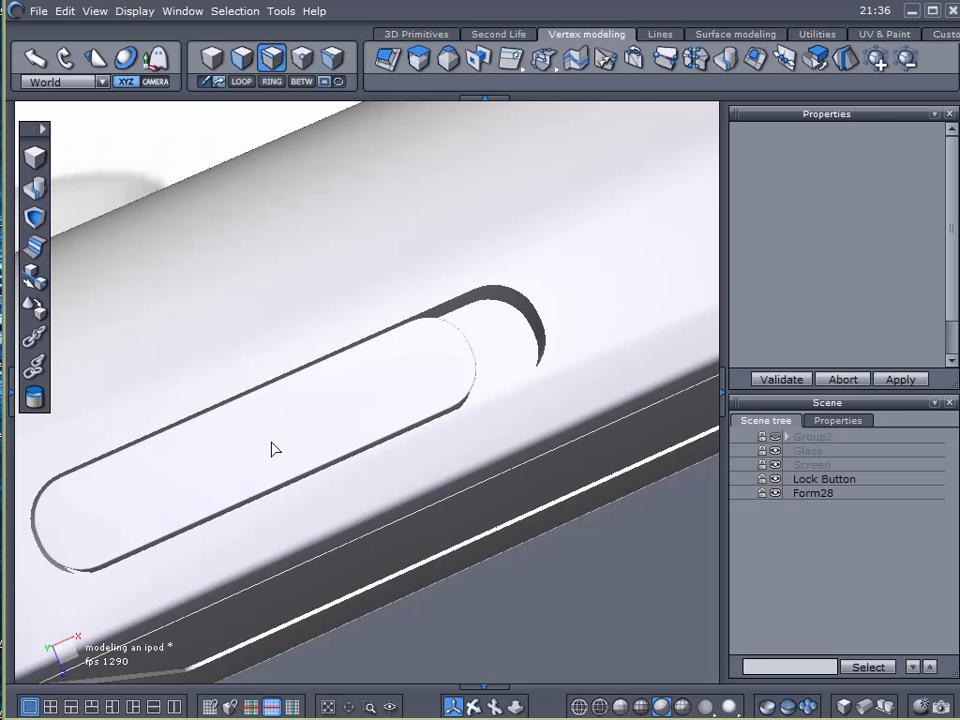
left_click(325, 420)
mouse_move(154, 510)
middle_mouse_down()
mouse_move(383, 392)
mouse_move(439, 349)
mouse_move(435, 360)
mouse_move(461, 244)
mouse_move(261, 459)
mouse_move(127, 550)
mouse_move(158, 532)
middle_mouse_up()
left_click_drag(349, 437, 420, 430)
middle_click_drag(418, 430, 394, 478)
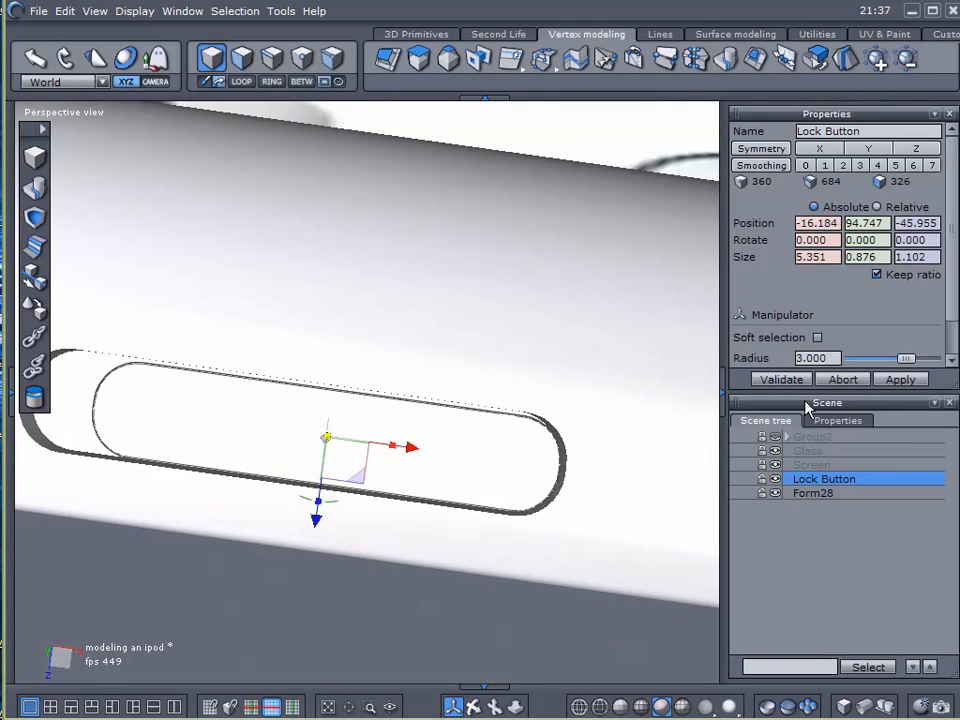
Hide the Lock Button and select the iPod body (Form28) for edge selection
left_click(776, 479)
mouse_move(403, 497)
middle_mouse_down()
mouse_move(423, 497)
mouse_move(415, 497)
middle_mouse_up()
left_click(795, 493)
middle_click_drag(422, 574, 530, 455)
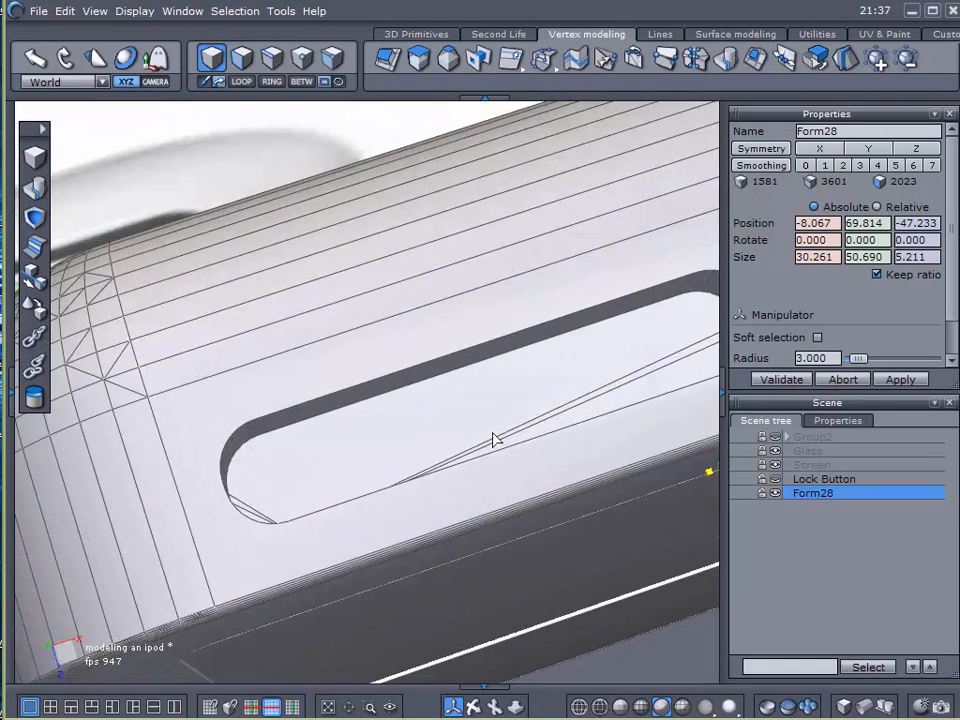
left_click(270, 63)
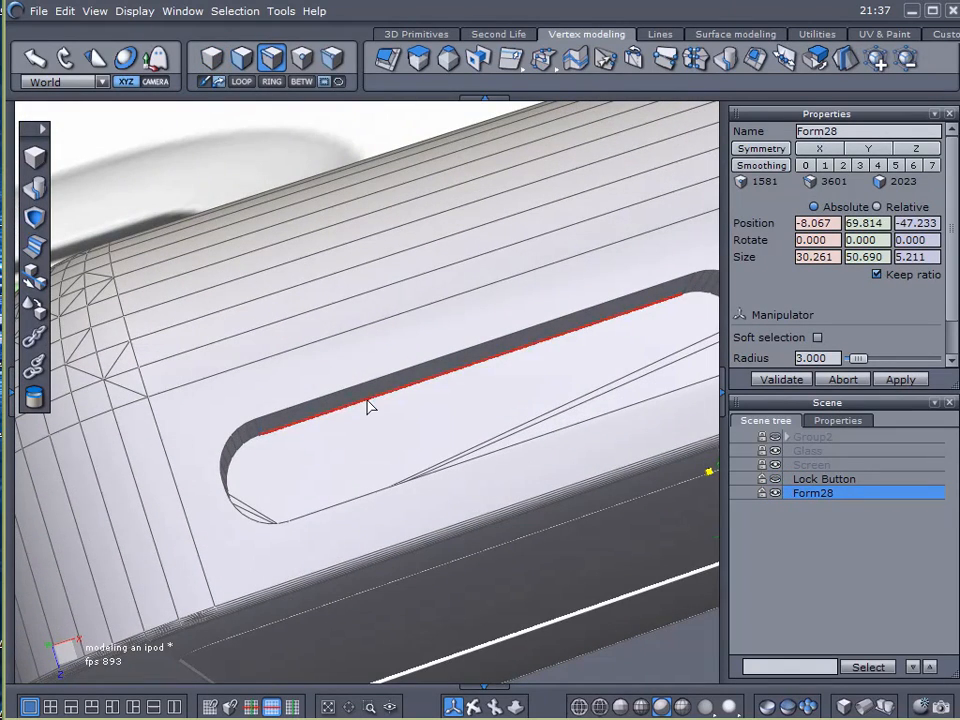
Examine the iPod body's top face and recess, briefly showing Group2 to compare with the finished model
scroll(510, 477, "down", 7)
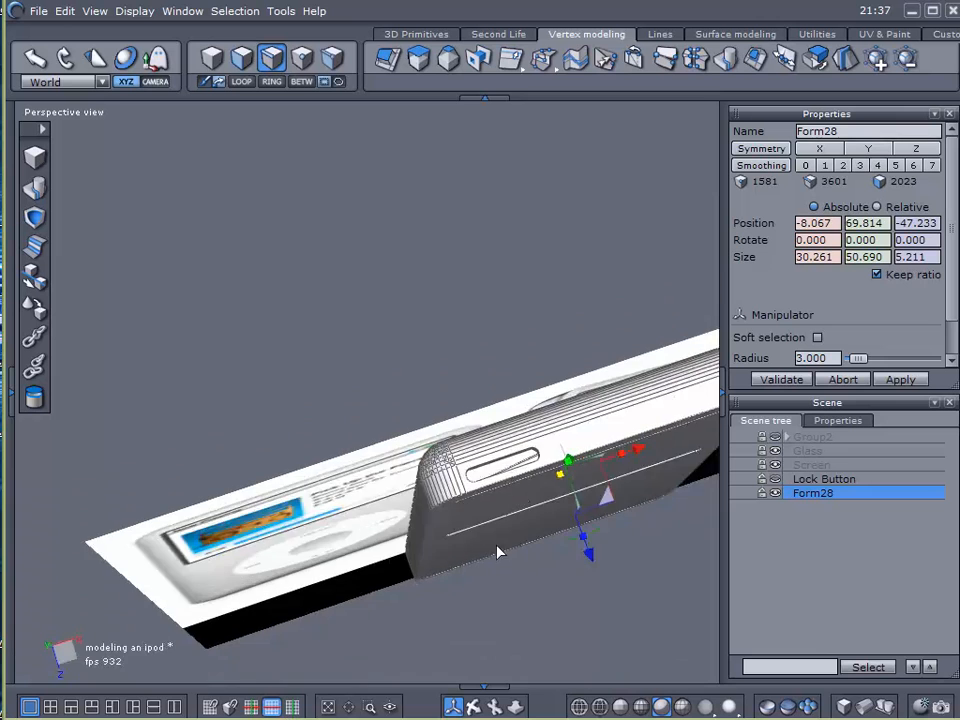
middle_click_drag(520, 494, 397, 341)
left_click(840, 521)
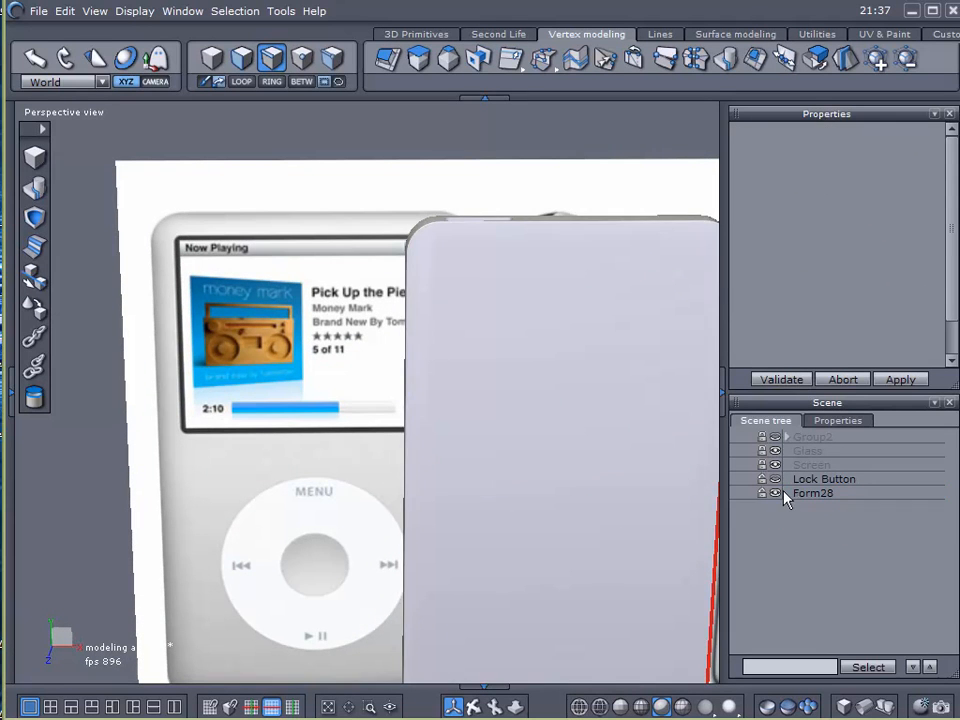
left_click(785, 492)
middle_click_drag(621, 461, 558, 437)
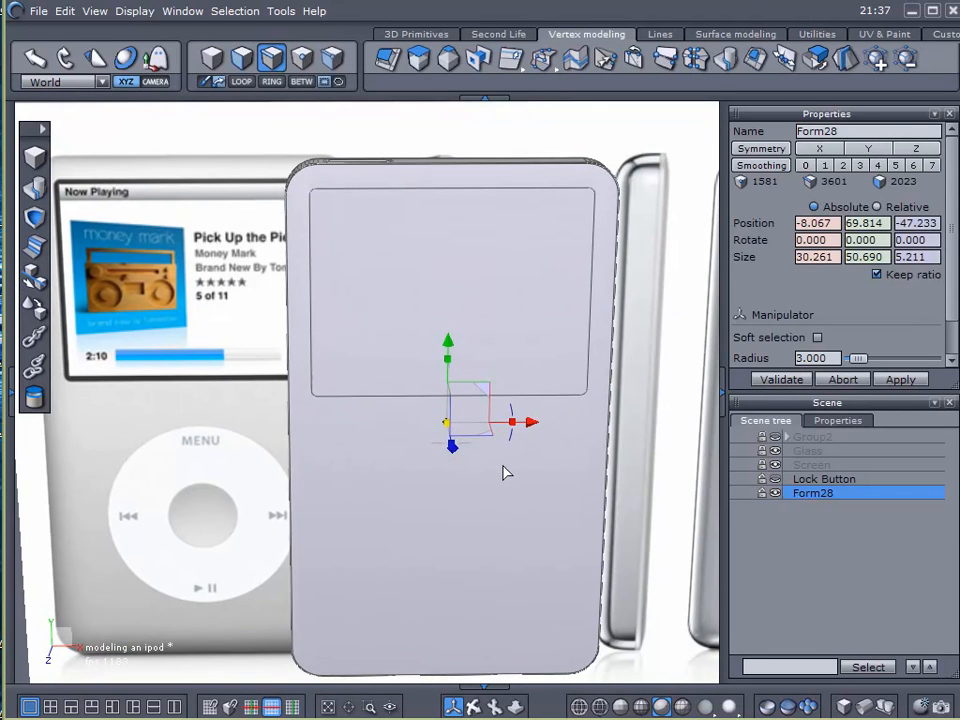
middle_click_drag(446, 274, 328, 354)
scroll(330, 352, "up", 6)
scroll(294, 420, "down", 4)
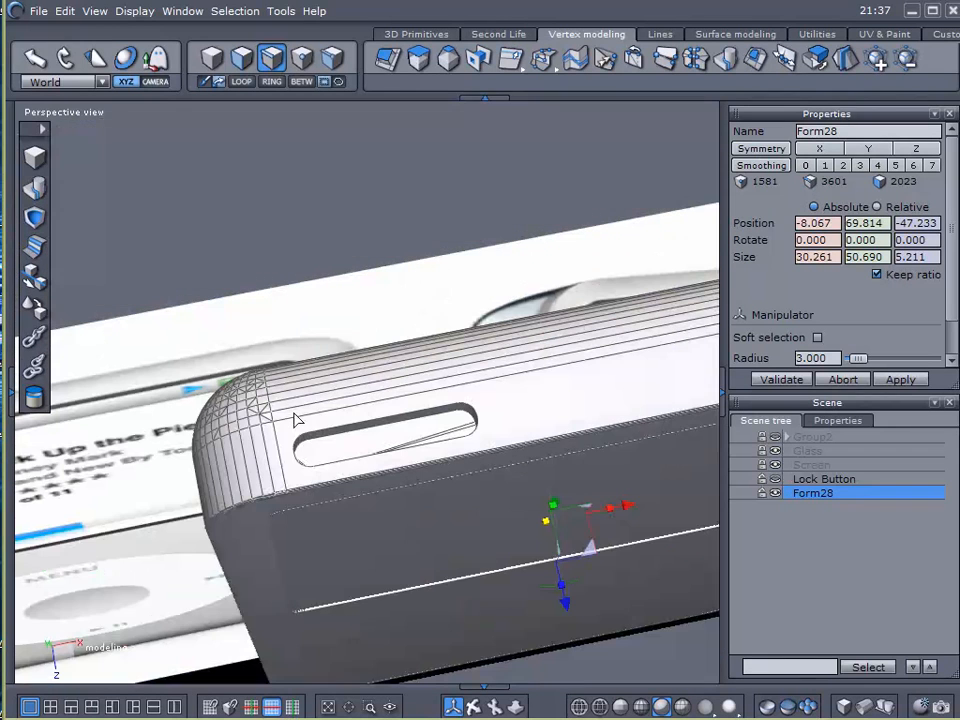
left_click(776, 439)
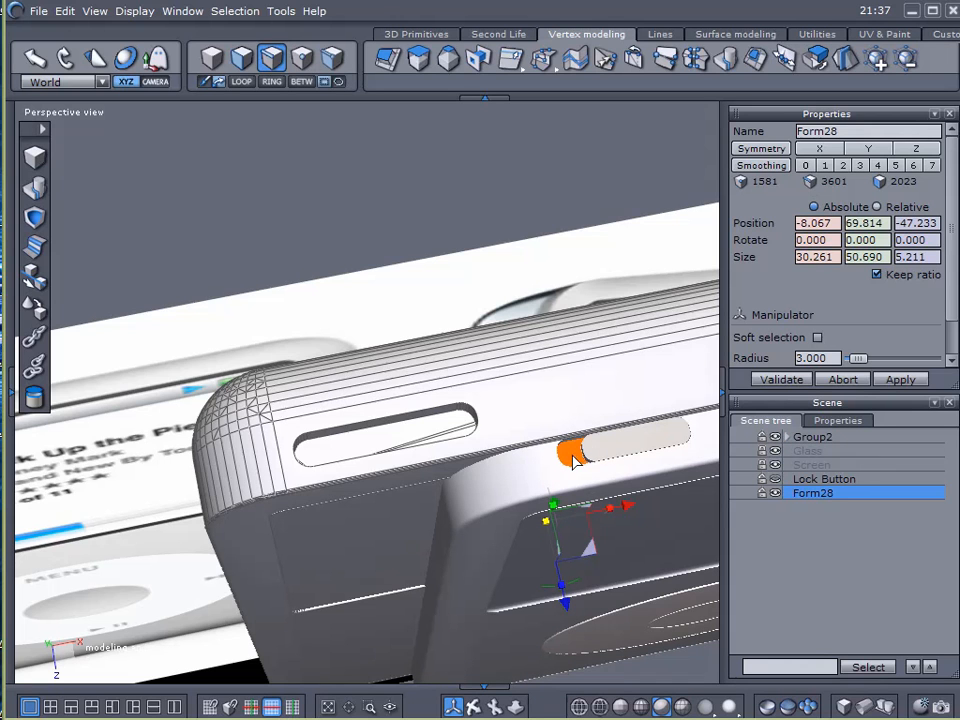
left_click(775, 438)
scroll(569, 441, "down", 3)
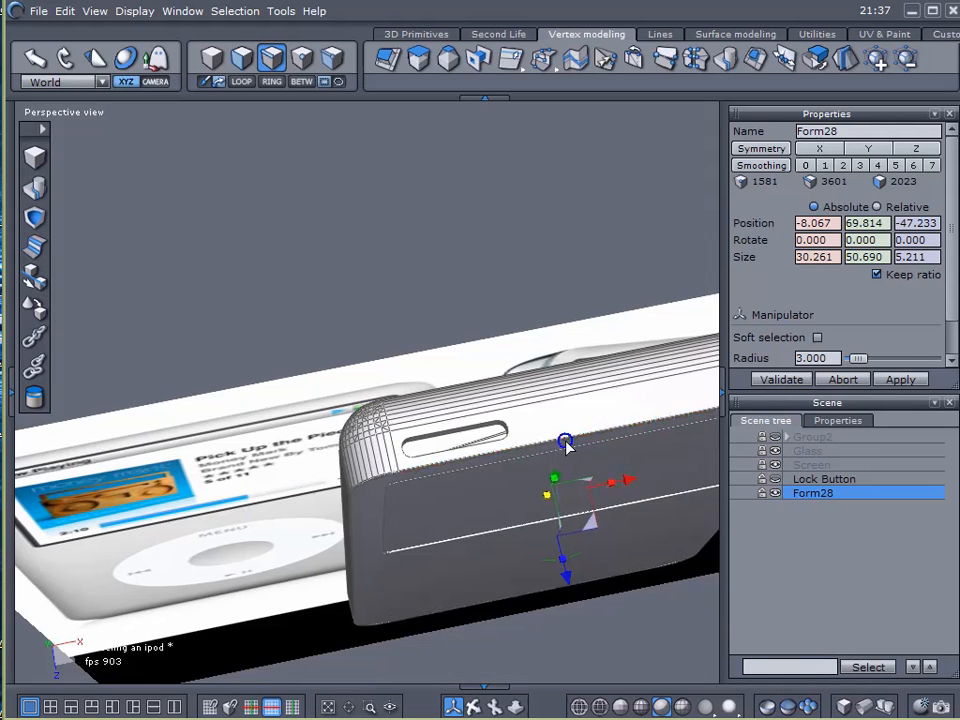
middle_click_drag(569, 441, 540, 430)
scroll(540, 429, "up", 3)
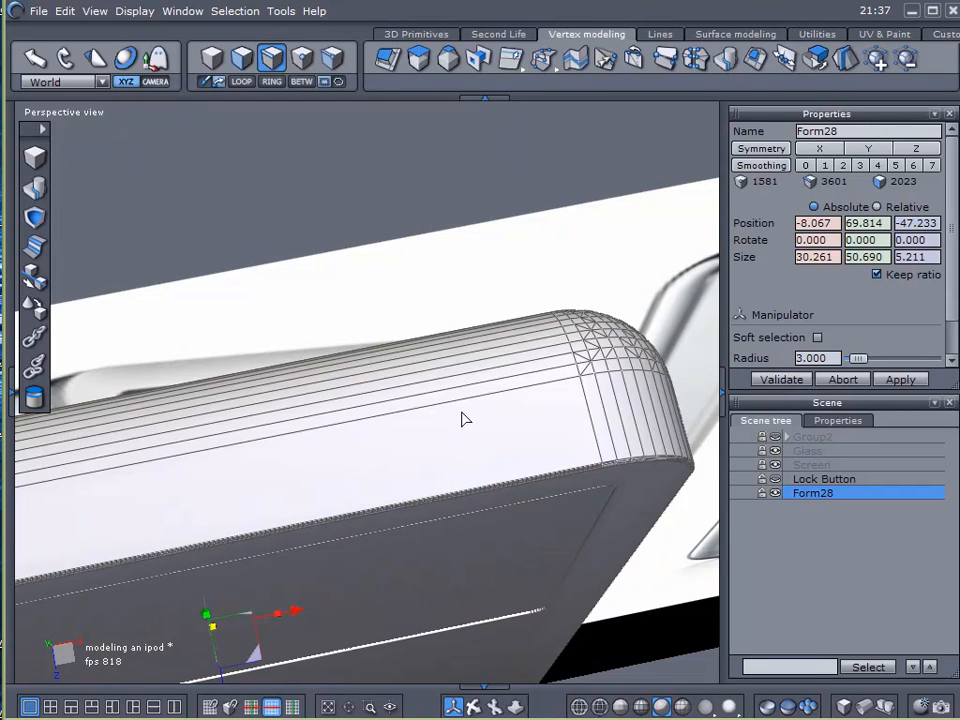
scroll(539, 428, "down", 2)
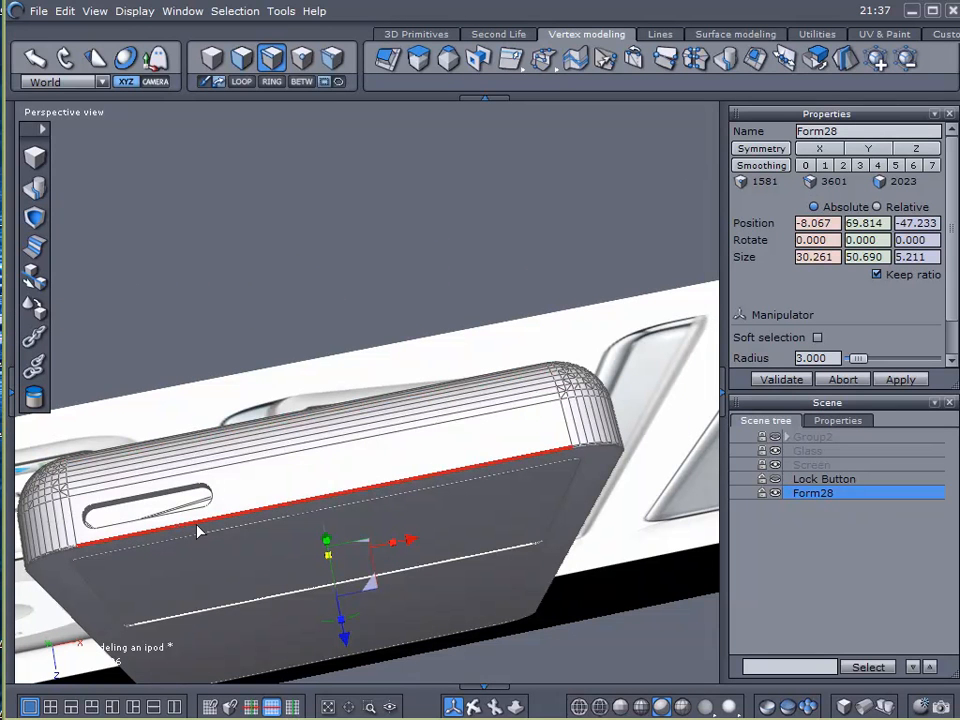
right_click_drag(187, 533, 156, 362)
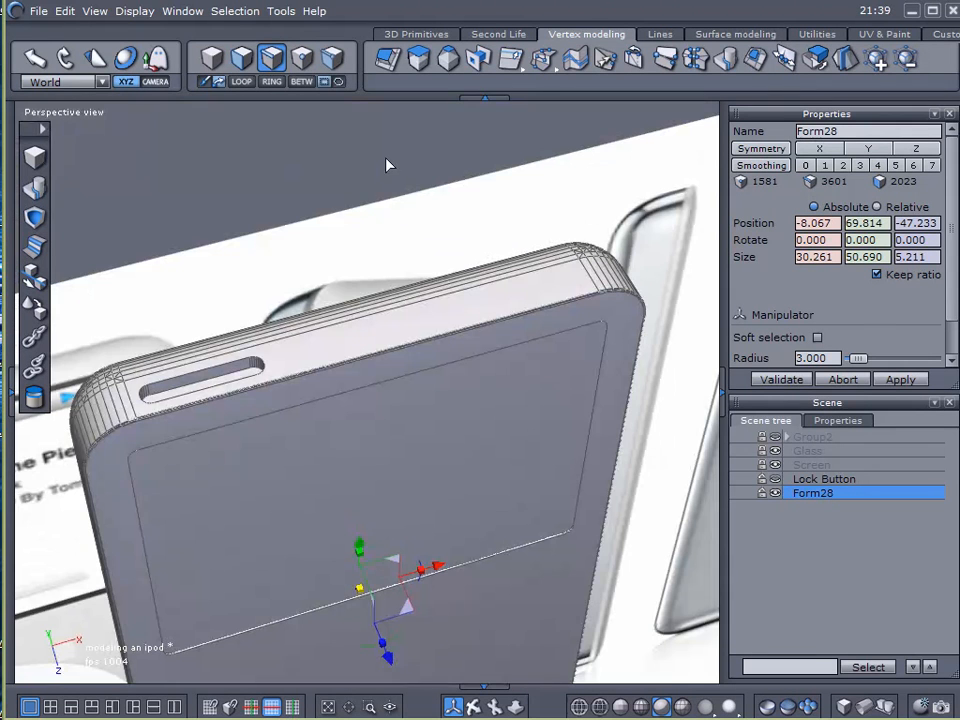
Draw a 20-point circle about 1.54 in diameter just beyond the iPod body's +X side
left_click(662, 36)
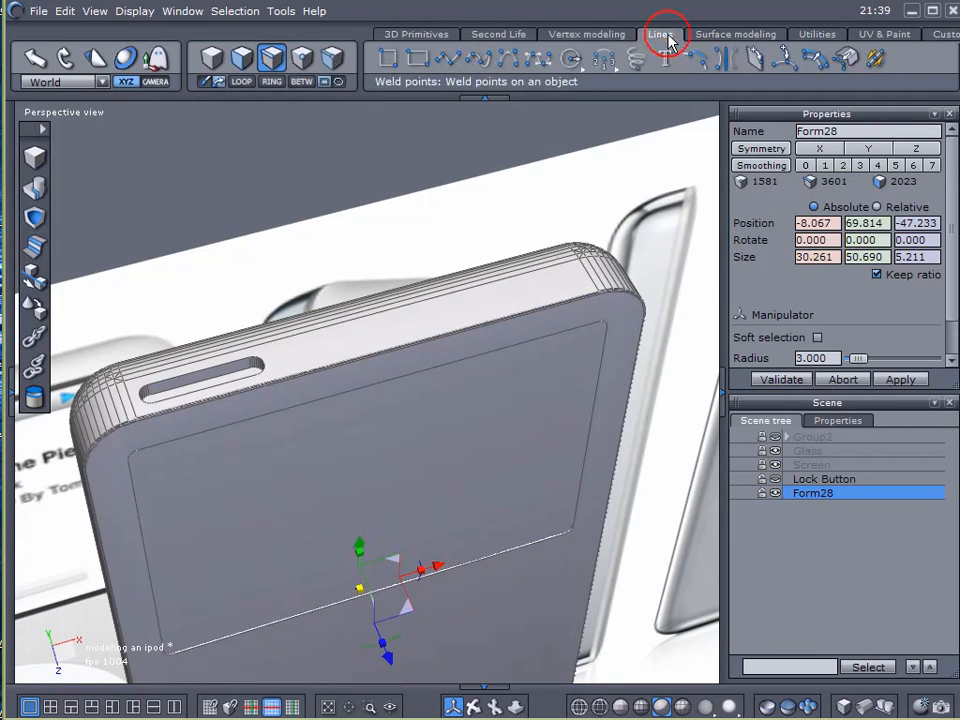
left_click_drag(572, 62, 574, 118)
scroll(539, 198, "down", 3)
right_click_drag(538, 198, 414, 416)
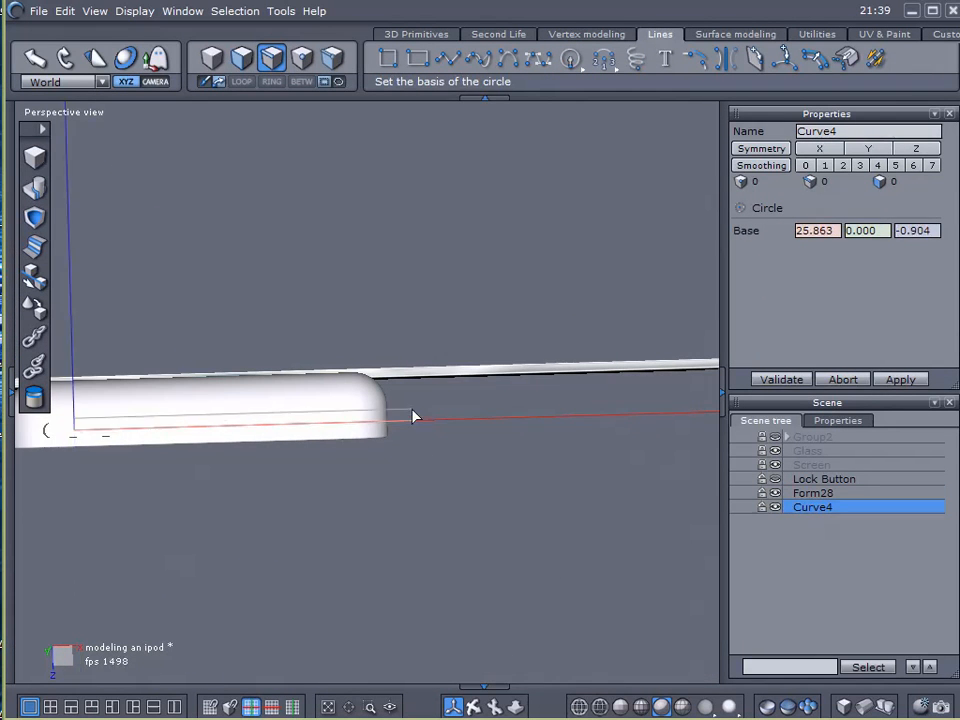
left_click(414, 416)
left_click(439, 424)
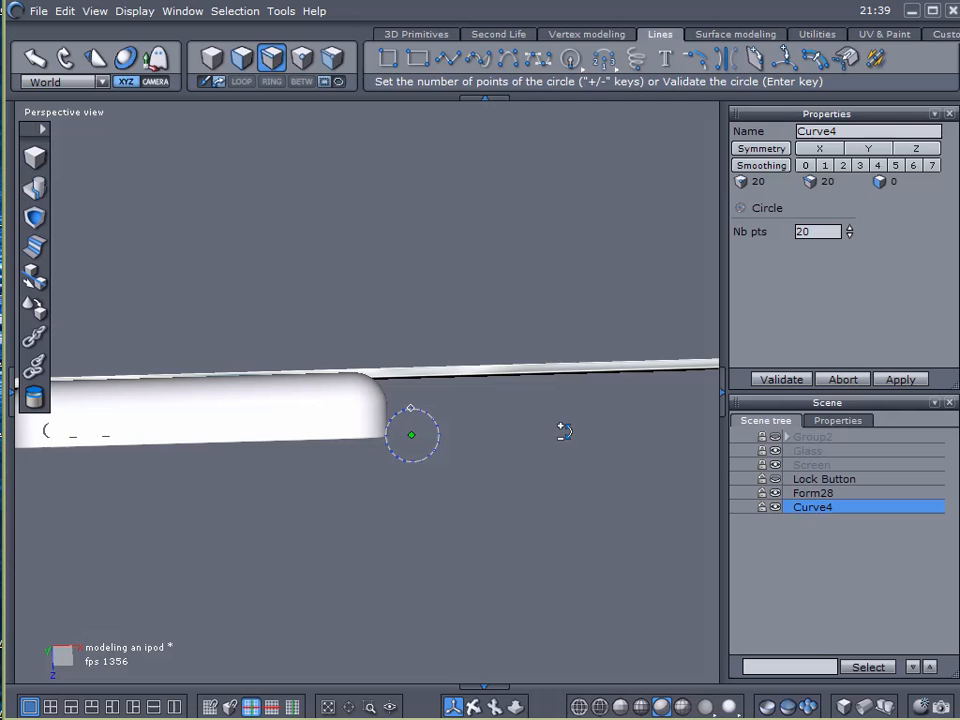
left_click(784, 380)
Move the circle above the +X end of the iPod's top face, to about X 1.90, Y 96.01, Z -46.36
right_click_drag(450, 480, 468, 457)
left_click_drag(468, 457, 322, 465)
scroll(321, 453, "up", 5)
right_click_drag(324, 454, 624, 247)
left_click_drag(278, 305, 137, 468)
right_click_drag(310, 420, 150, 640)
right_click_drag(2, 680, 383, 504)
left_click_drag(352, 438, 407, 418)
right_click_drag(429, 450, 339, 438)
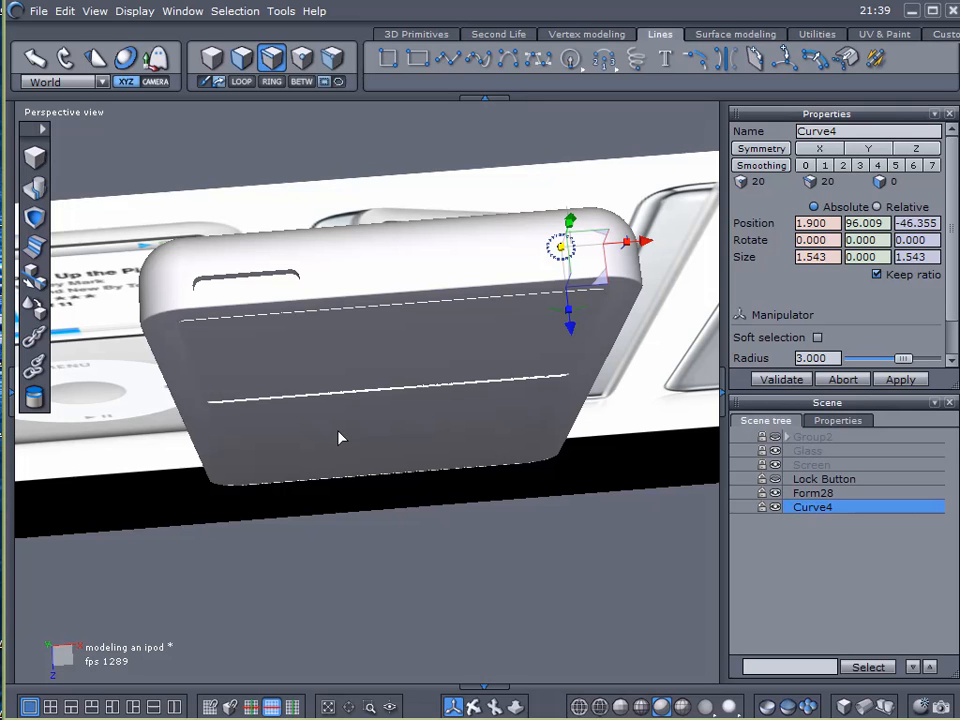
left_click_drag(326, 441, 195, 639, "alt")
right_click_drag(365, 320, 352, 506, "alt")
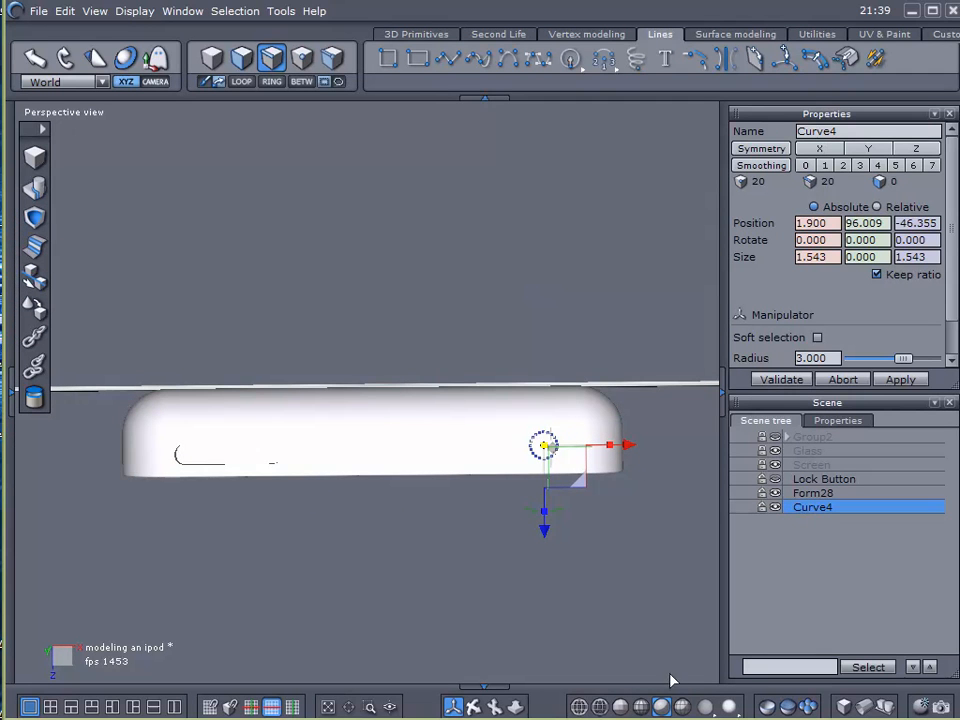
Display the mesh edges on the shaded model and move the circle over the switch recess at about X -15.09
left_click(681, 707)
left_click_drag(628, 446, 336, 447)
scroll(226, 476, "up", 5)
scroll(266, 450, "down", 3)
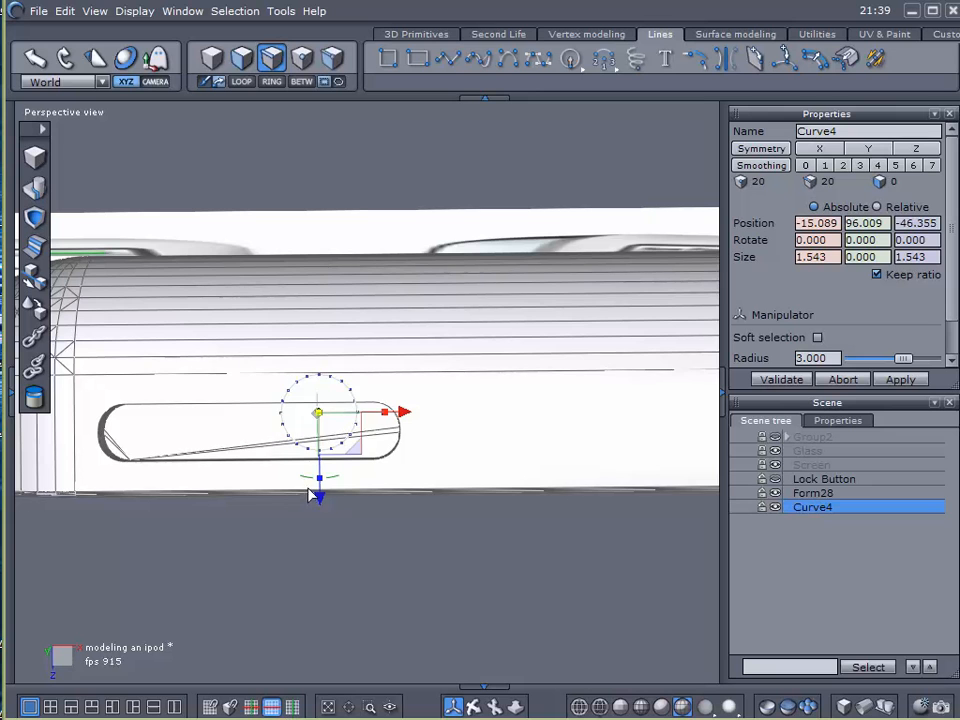
Scale the circle to about 1.30 and align it with the recess's width at about Z -45.95
left_click_drag(320, 493, 319, 516)
scroll(334, 480, "up", 4)
scroll(334, 480, "down", 3)
left_click_drag(307, 416, 286, 423)
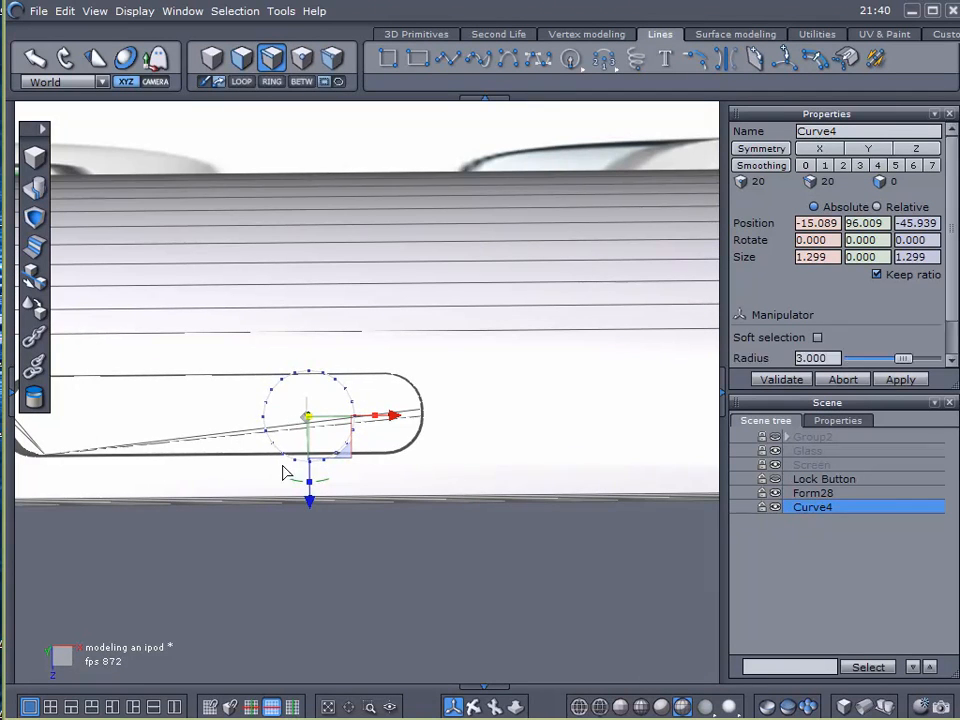
left_click_drag(305, 507, 311, 503)
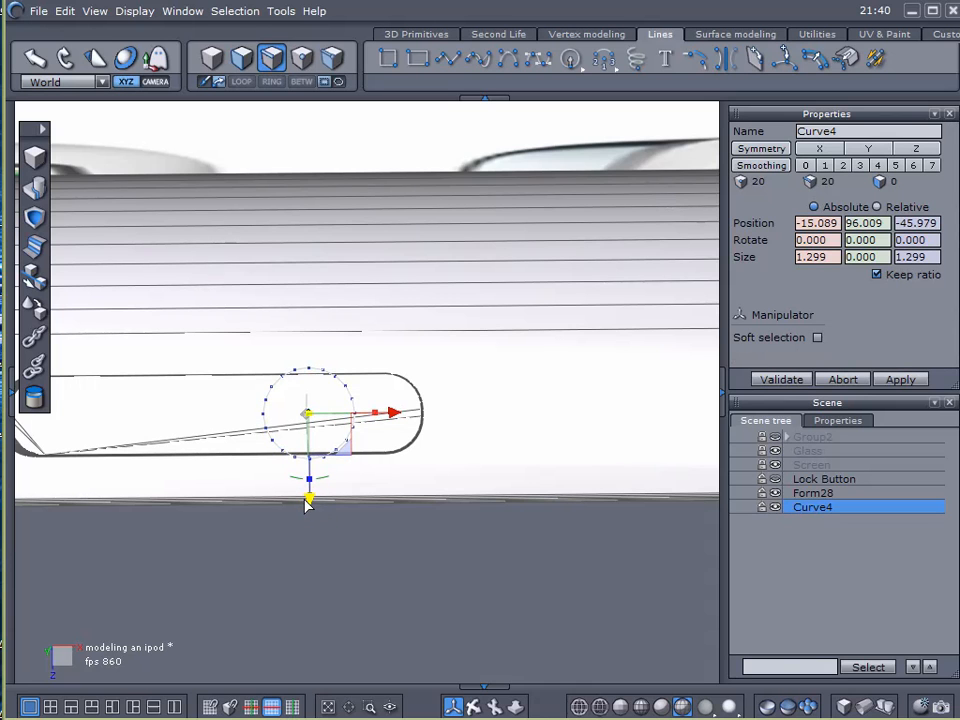
left_click_drag(303, 505, 298, 508)
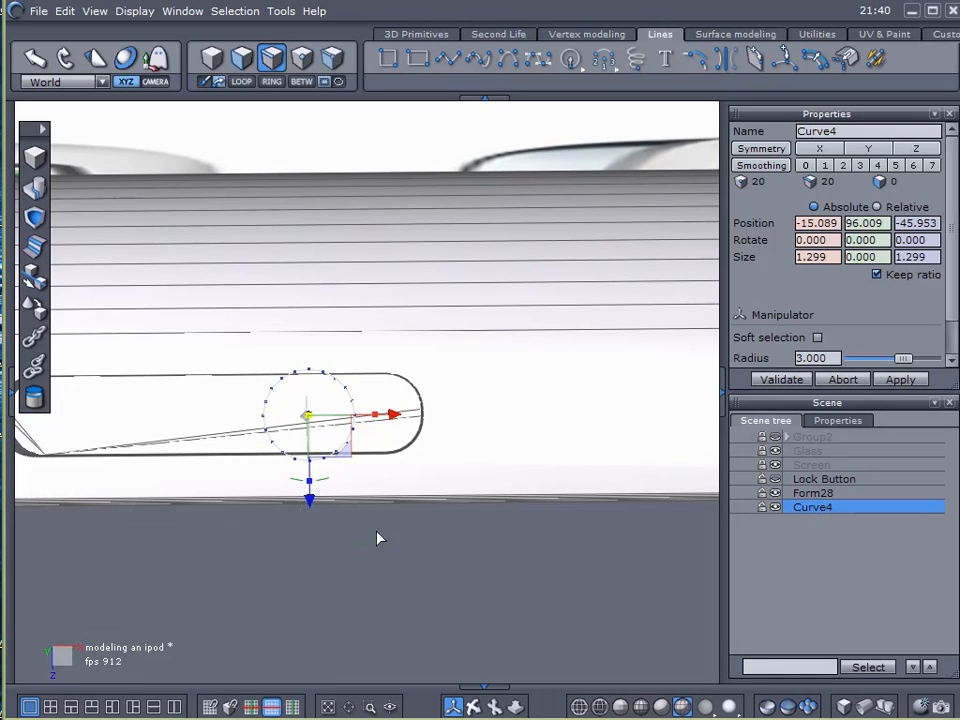
Move the circle along X back to the far end of the iPod's top face, at about X 2.44
scroll(376, 535, "down", 4)
middle_click_drag(480, 555, 147, 451)
left_click_drag(138, 441, 672, 437)
Extrude the circle upward above the iPod's top face into a cylinder about 1.78 high using Sweep/Extrude
middle_click_drag(503, 555, 536, 270)
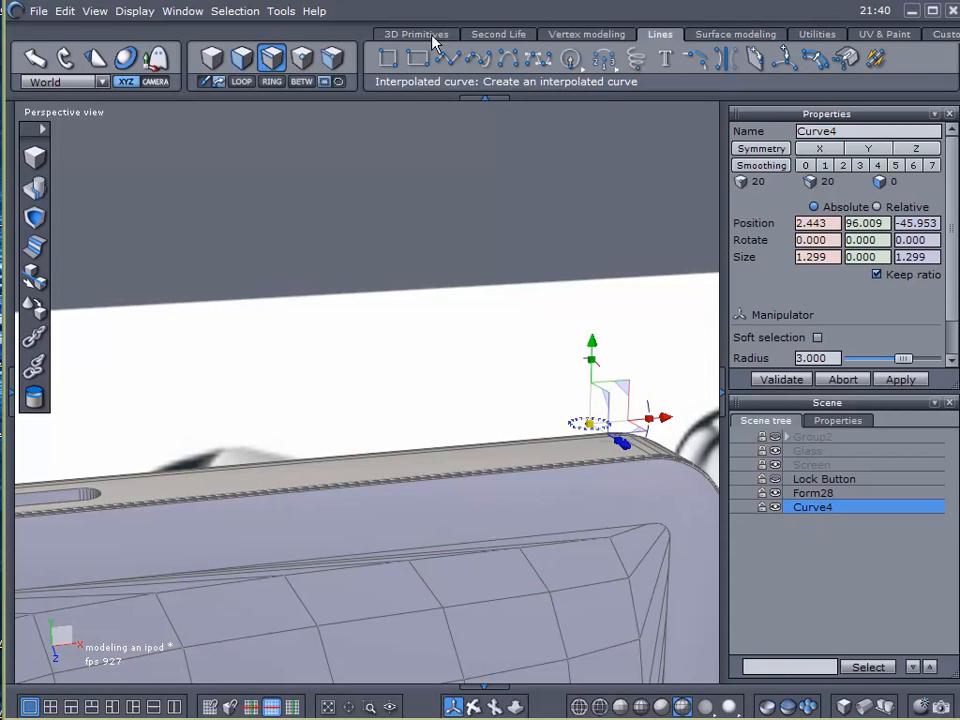
left_click(586, 34)
left_click(418, 58)
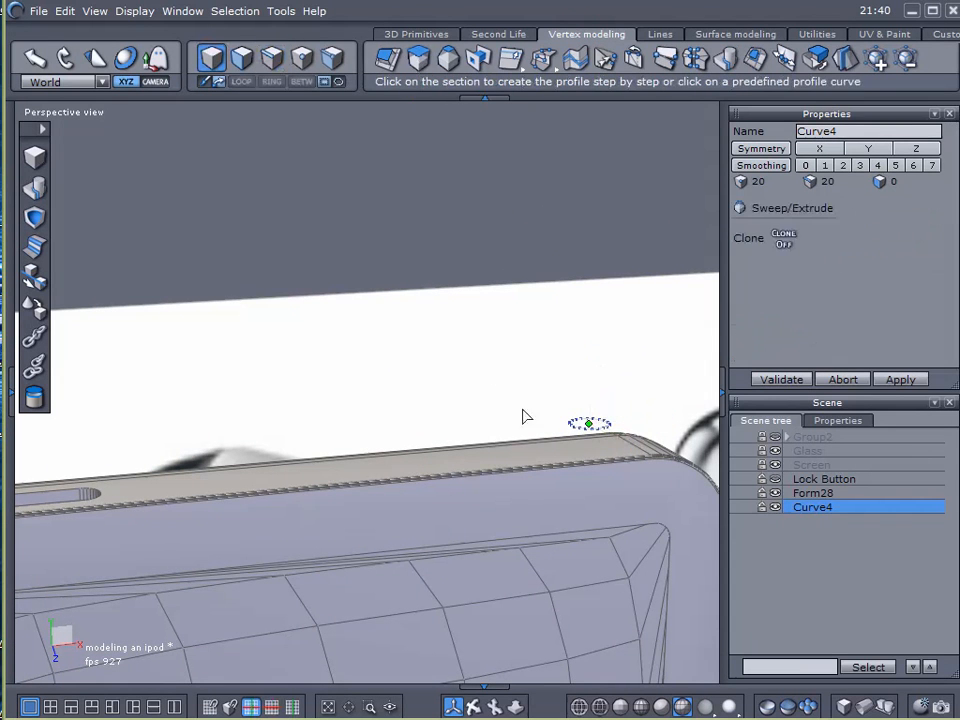
left_click(570, 425)
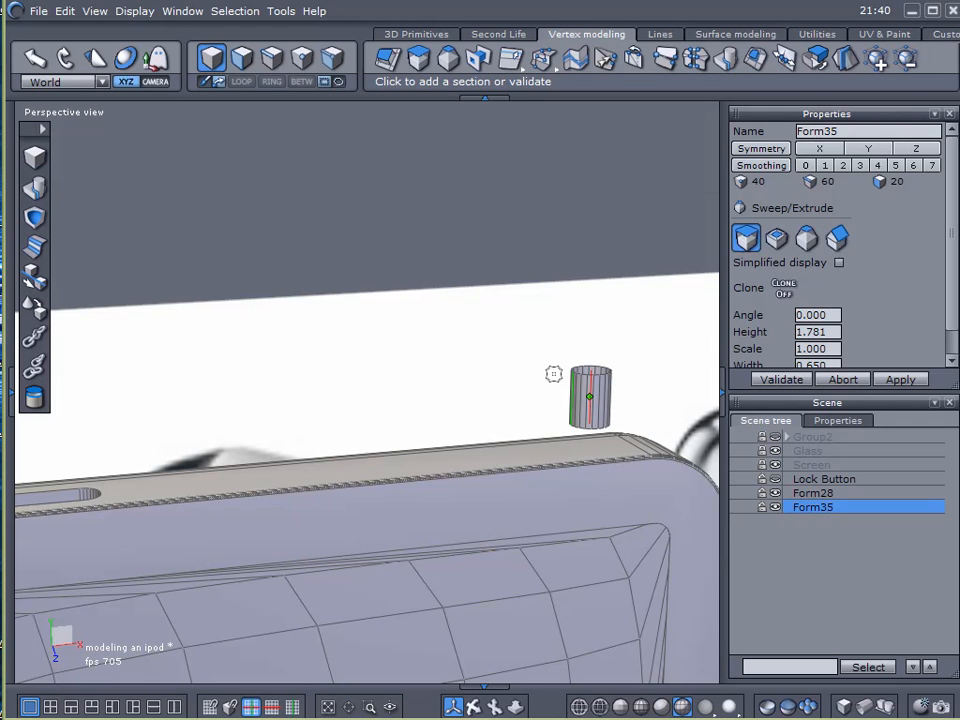
left_click(556, 372)
left_click(765, 381)
Try to close the open ends of the cylinder
middle_click_drag(591, 332, 525, 300)
left_click(570, 56)
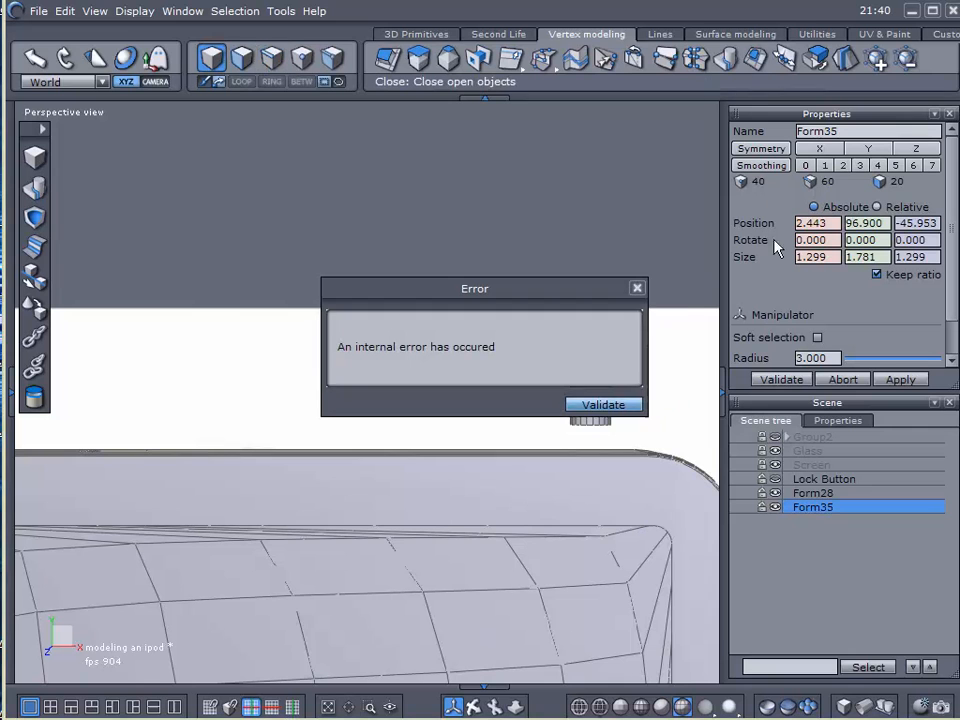
left_click(590, 403)
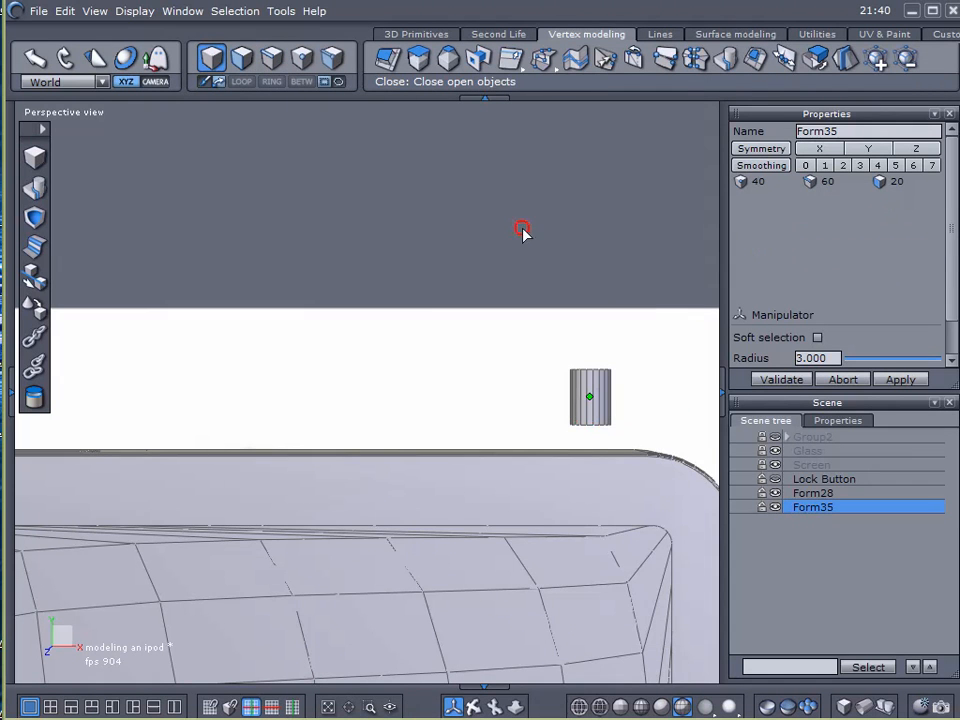
Save the scene on the Desktop under the new file name "modeling an ipod2"
left_click(38, 11)
left_click(72, 176)
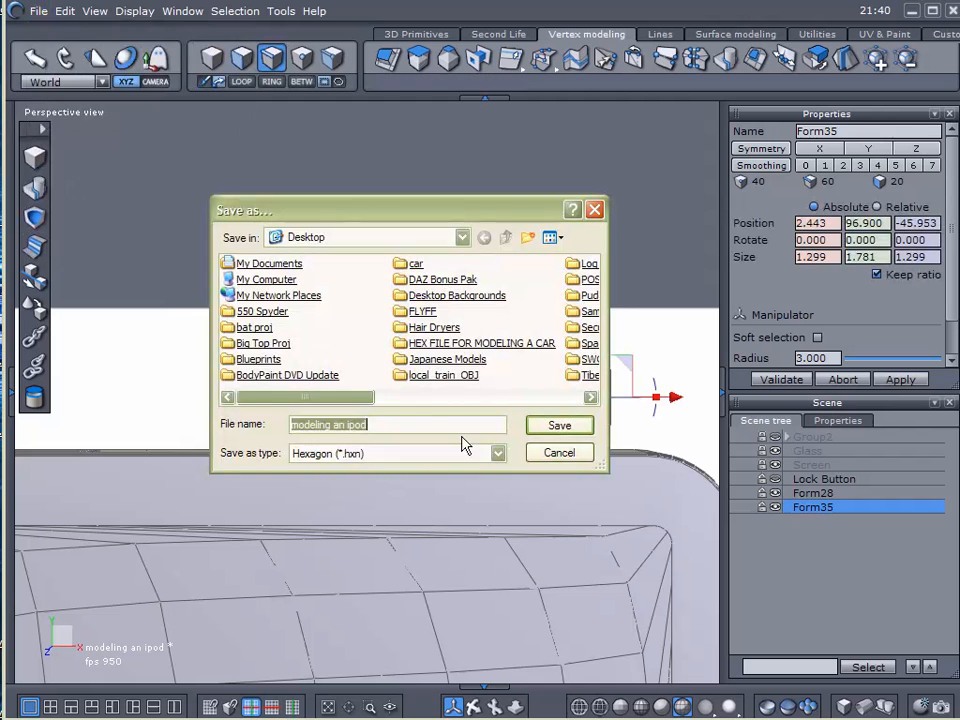
left_click(434, 429)
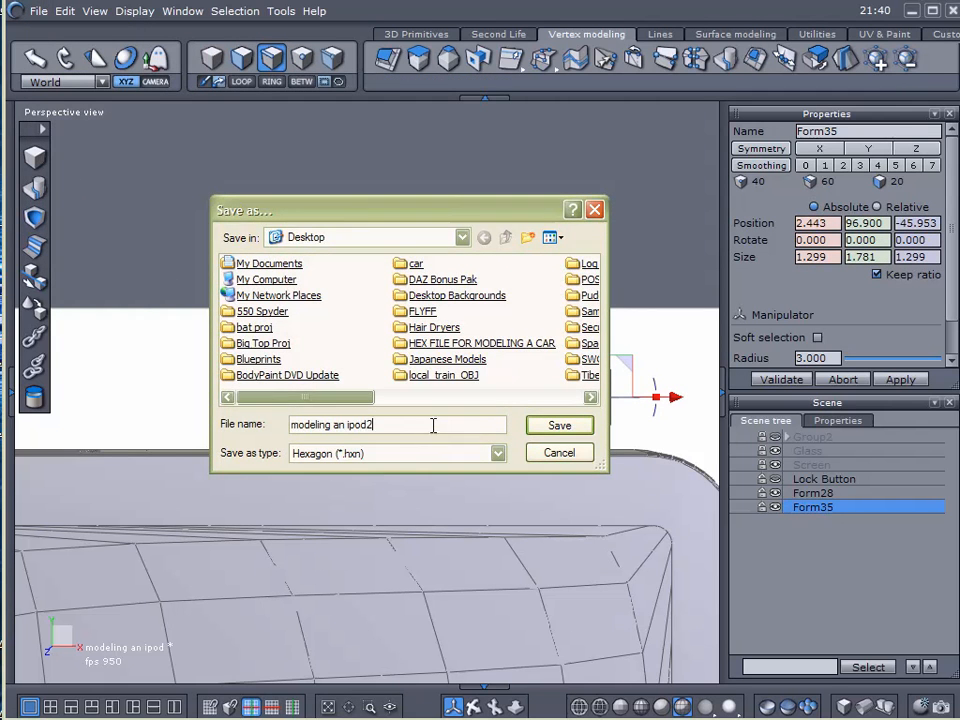
key("Return")
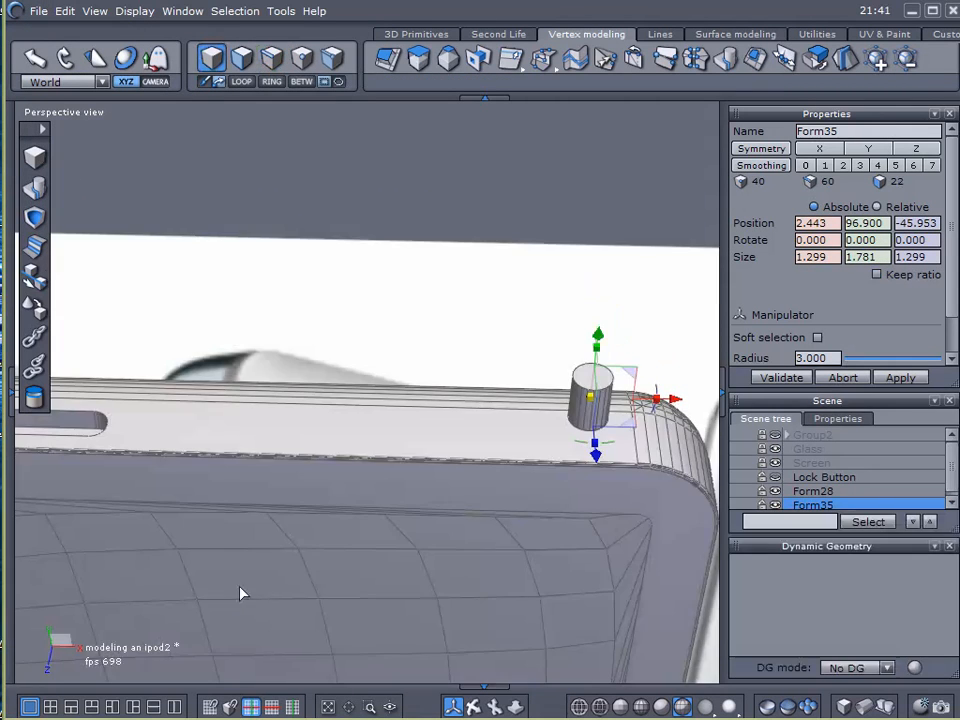
Lower the cylinder into the iPod's top face, to about Y 94.41, so that it intersects the body
right_click_drag(242, 594, 534, 346)
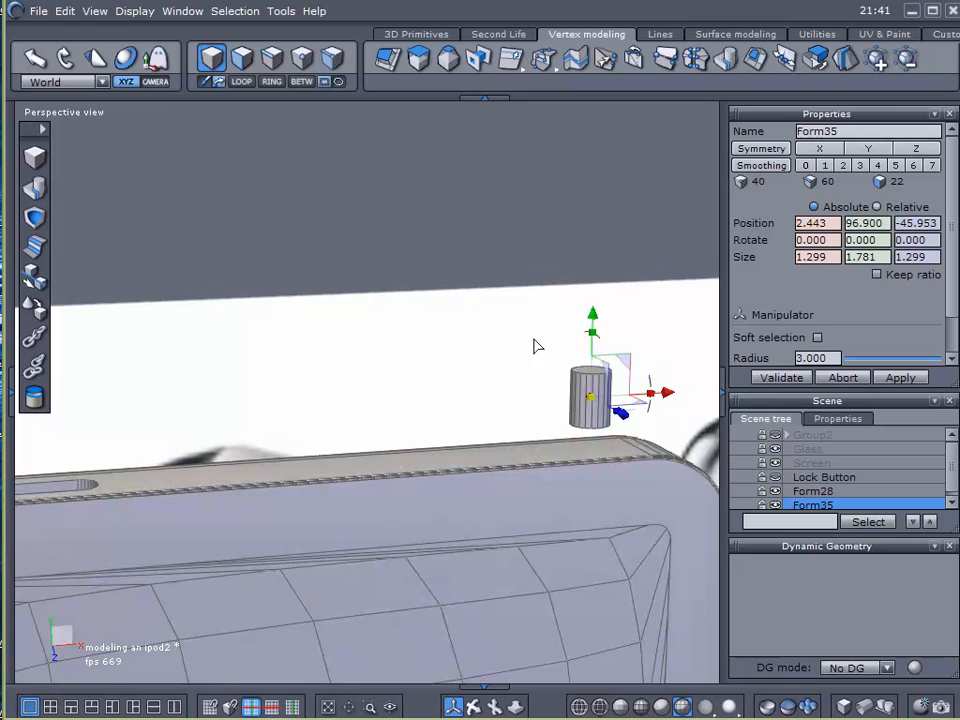
right_click_drag(505, 416, 603, 482)
left_click_drag(600, 345, 566, 377)
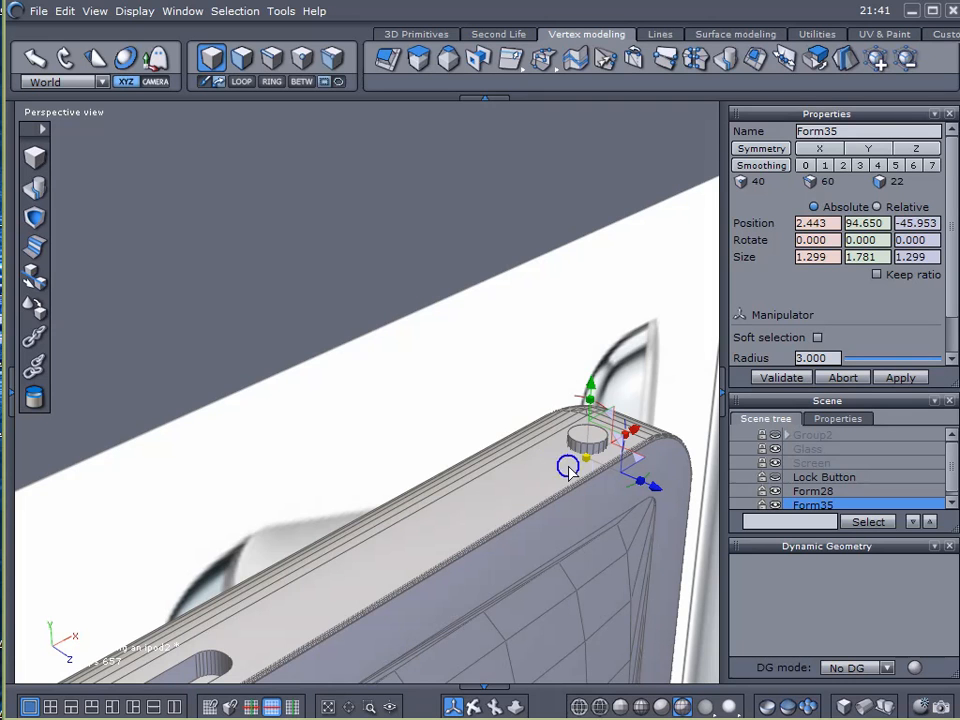
scroll(568, 470, "up", 3)
left_click_drag(642, 367, 583, 367)
middle_click_drag(377, 315, 330, 324)
scroll(330, 324, "down", 3)
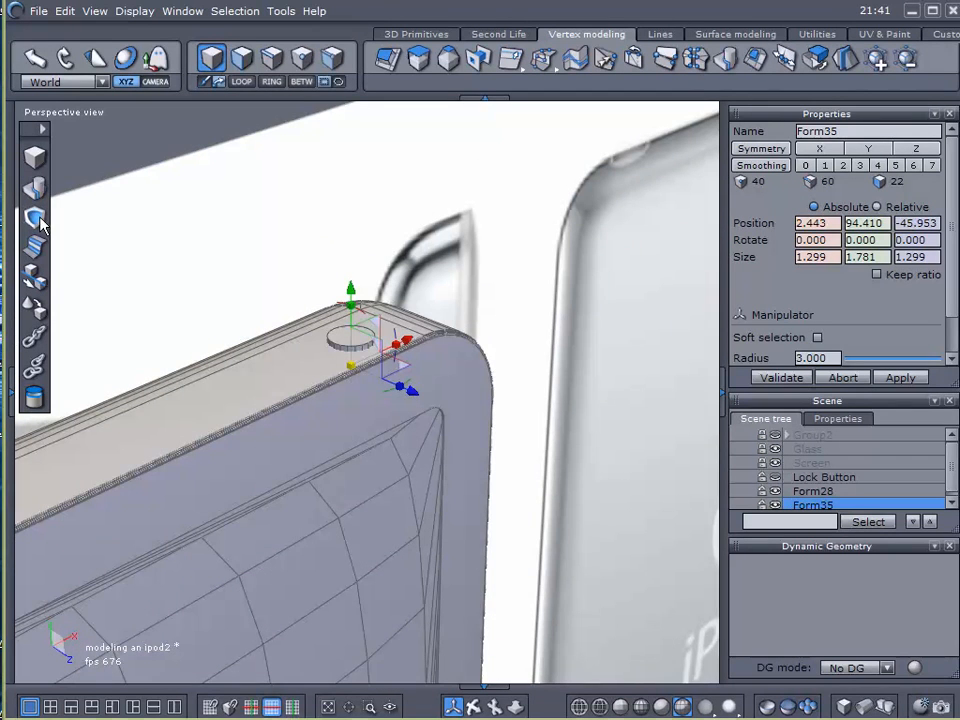
Subtract the cylinder from the iPod body with a Boolean operation to cut the round jack hole
left_click(35, 218)
left_click(283, 385)
left_click(760, 379)
scroll(371, 440, "up", 4)
middle_click_drag(371, 440, 414, 450)
scroll(414, 450, "down", 2)
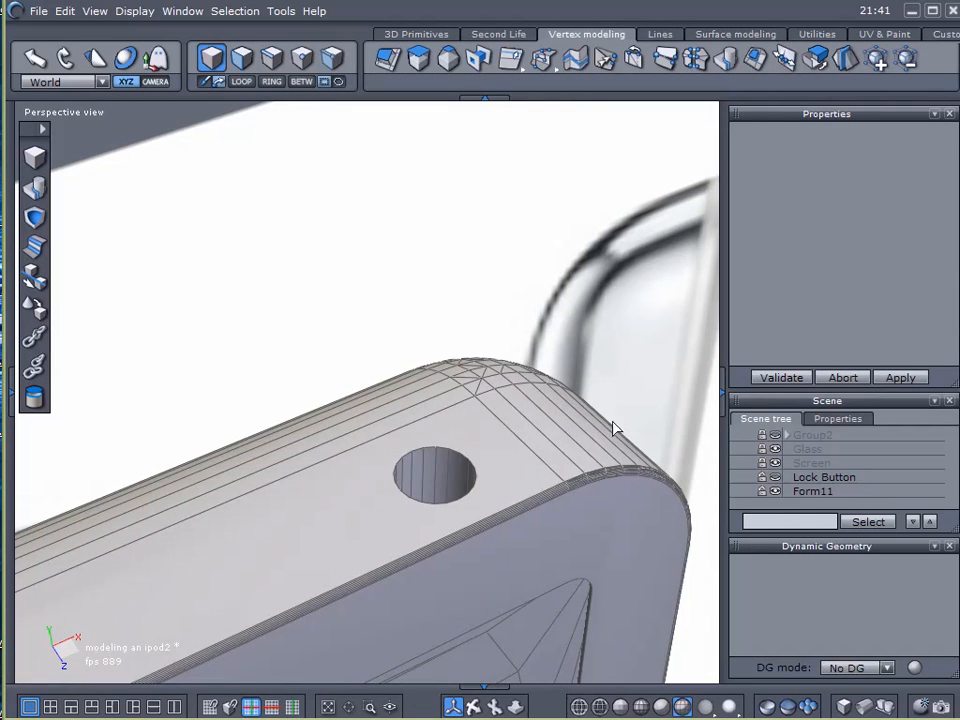
scroll(414, 401, "down", 3)
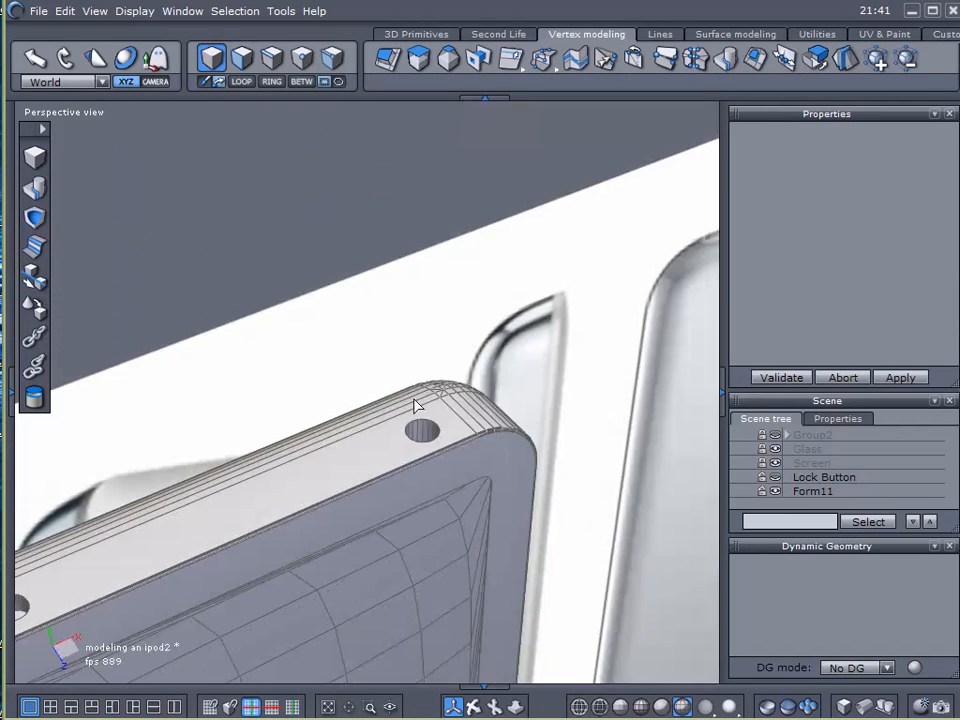
Display the hidden Group2 model and examine the edges around the rim of its jack hole
left_click(774, 435)
middle_click_drag(598, 421, 593, 424)
scroll(593, 427, "up", 5)
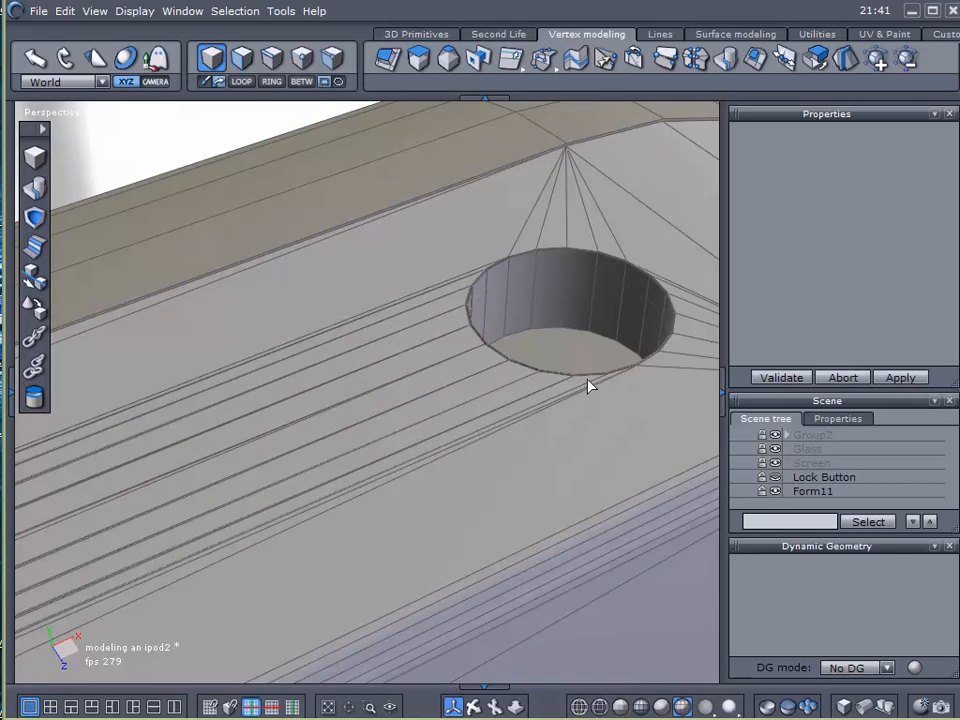
middle_click_drag(587, 379, 565, 390)
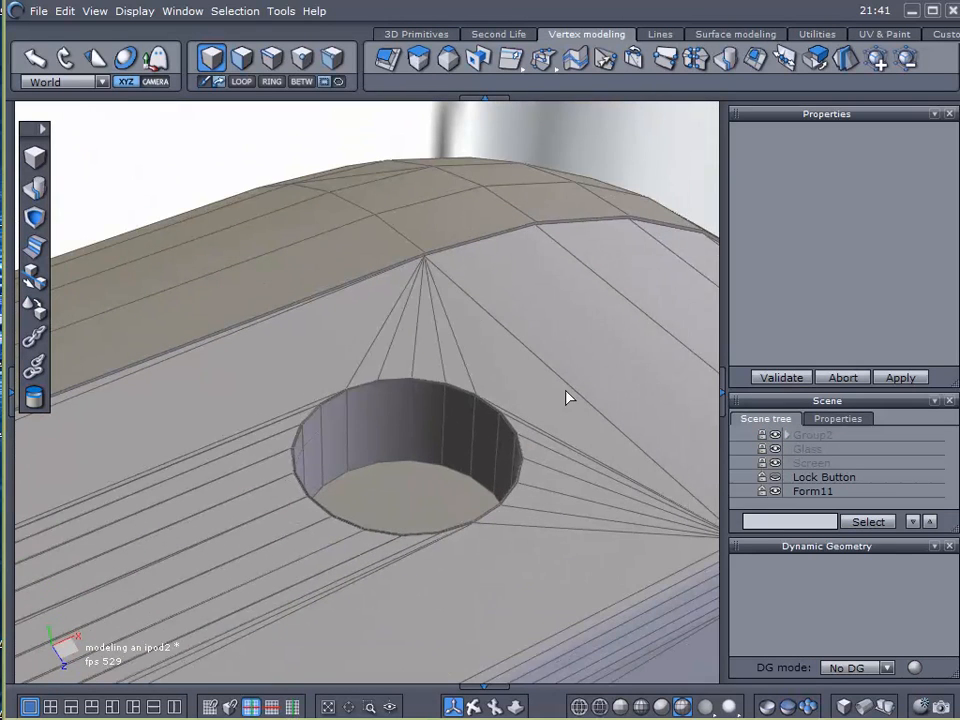
left_click(372, 706)
left_click_drag(461, 407, 504, 480)
scroll(369, 399, "up", 8)
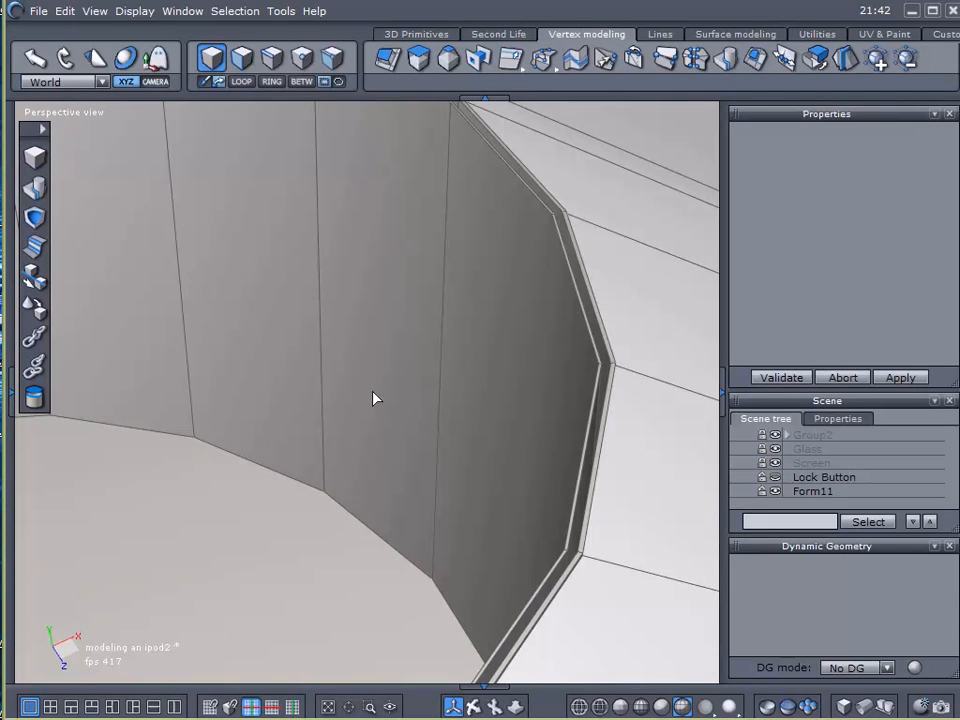
scroll(376, 398, "up", 3)
scroll(386, 398, "down", 4)
scroll(379, 398, "up", 3)
scroll(381, 397, "down", 2)
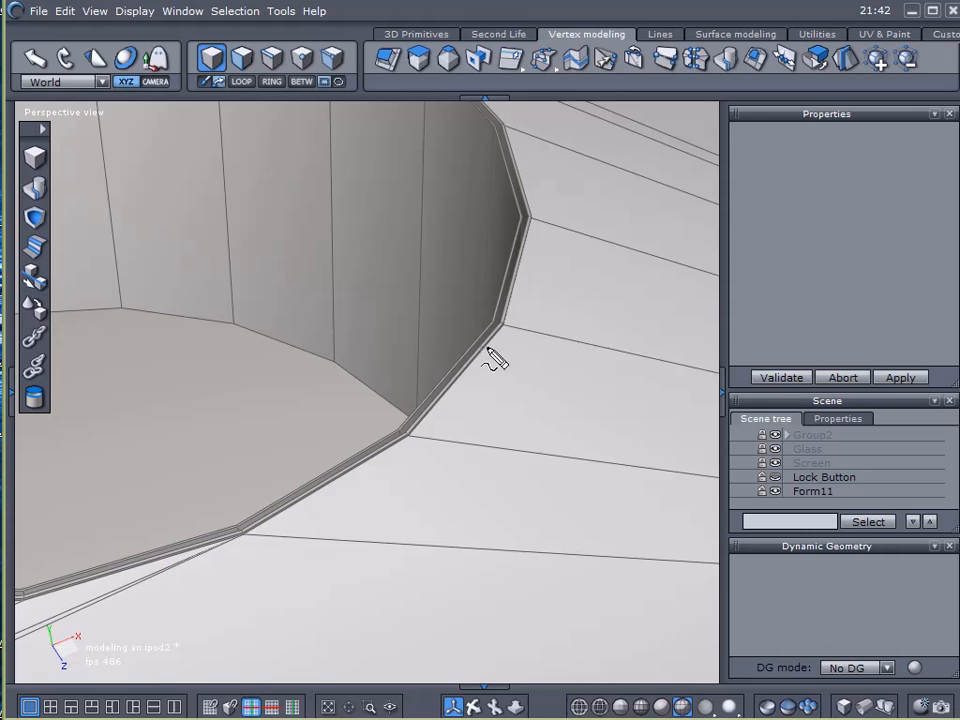
mouse_move(484, 350)
left_mouse_down()
mouse_move(399, 450)
mouse_move(452, 411)
mouse_move(490, 352)
mouse_move(459, 366)
mouse_move(422, 420)
mouse_move(375, 459)
mouse_move(454, 387)
mouse_move(508, 306)
mouse_move(490, 330)
left_mouse_up()
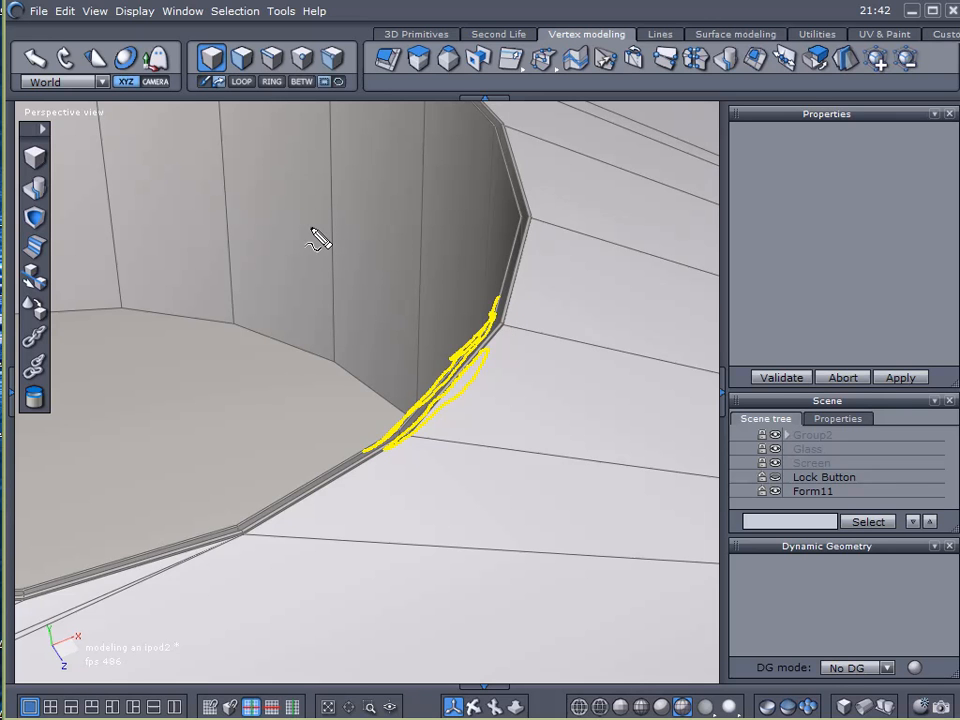
key("Escape")
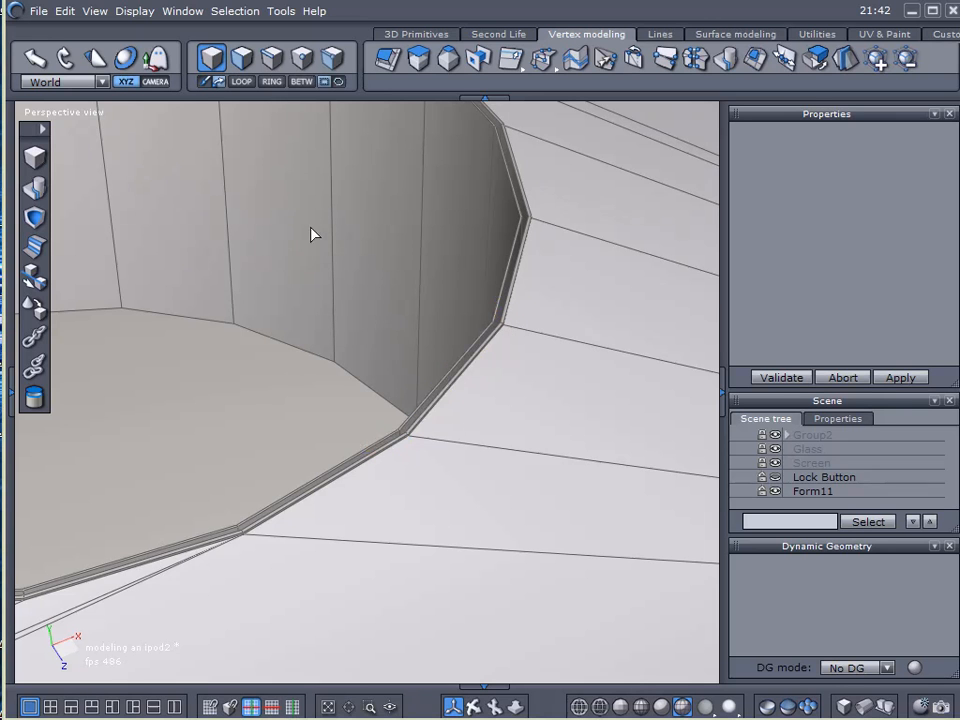
left_click(386, 278)
scroll(387, 300, "down", 5)
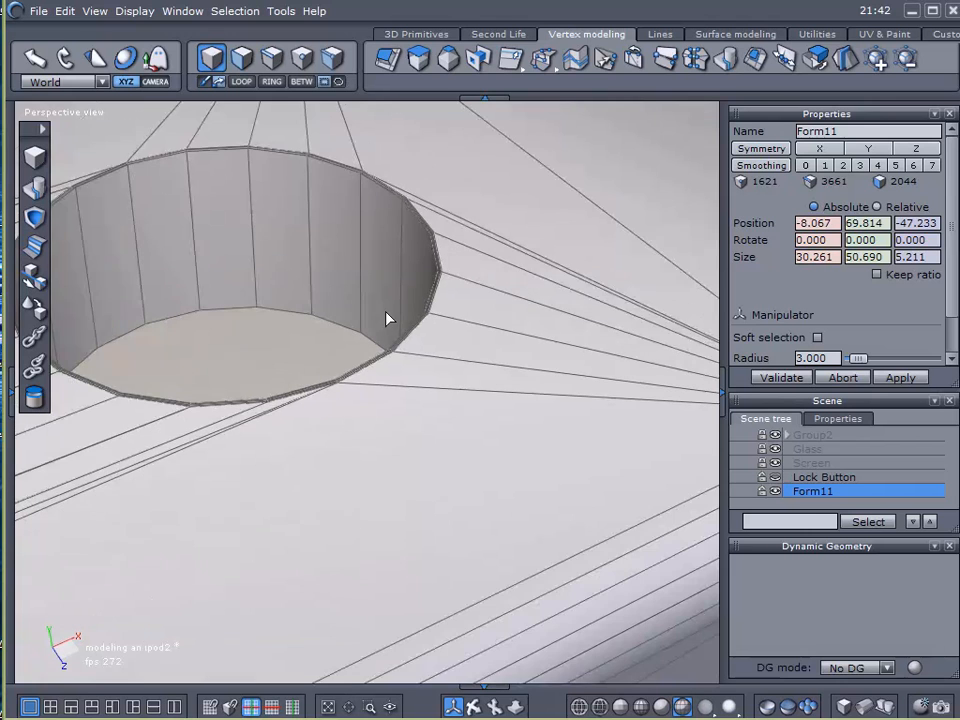
scroll(472, 436, "down", 2)
scroll(484, 467, "down", 3)
scroll(429, 343, "up", 8)
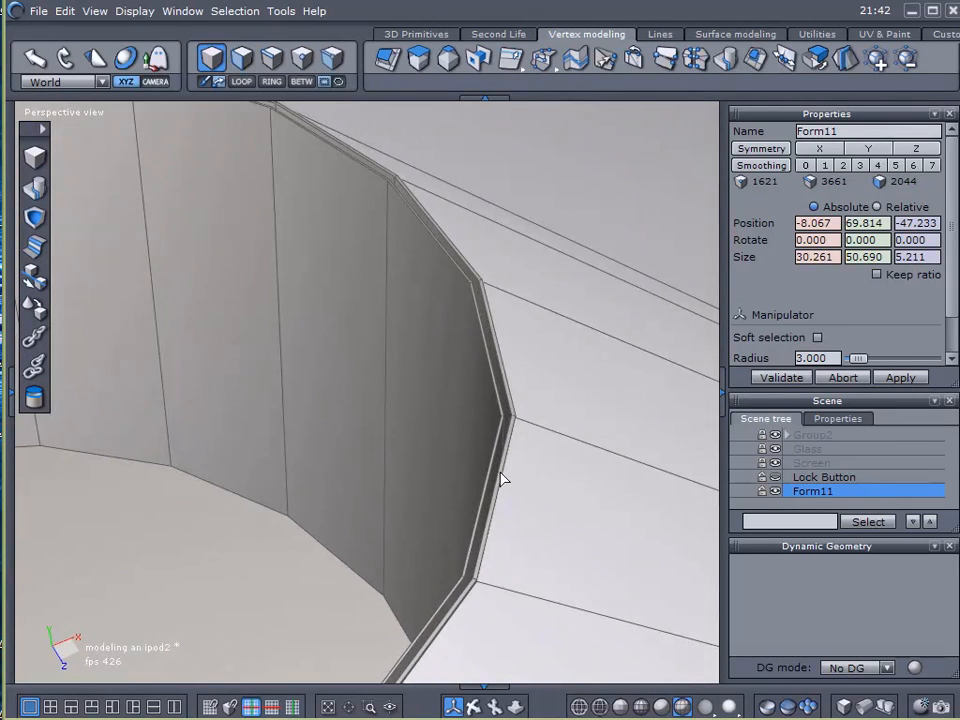
scroll(503, 485, "down", 2)
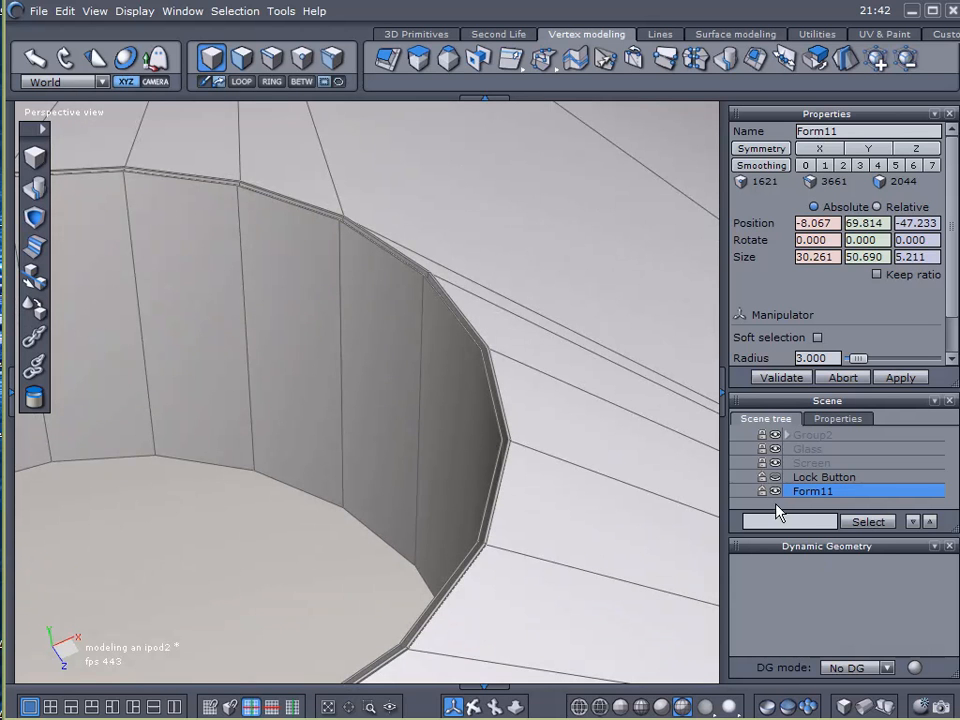
scroll(612, 494, "down", 5)
left_click(640, 588)
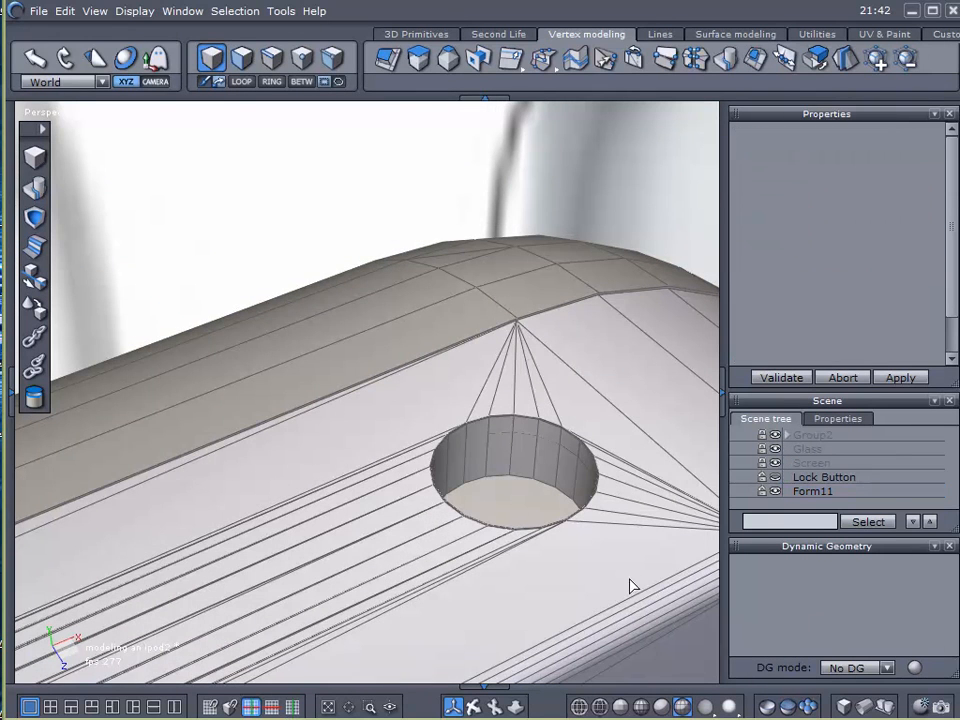
scroll(609, 566, "down", 1)
middle_click_drag(606, 561, 511, 524)
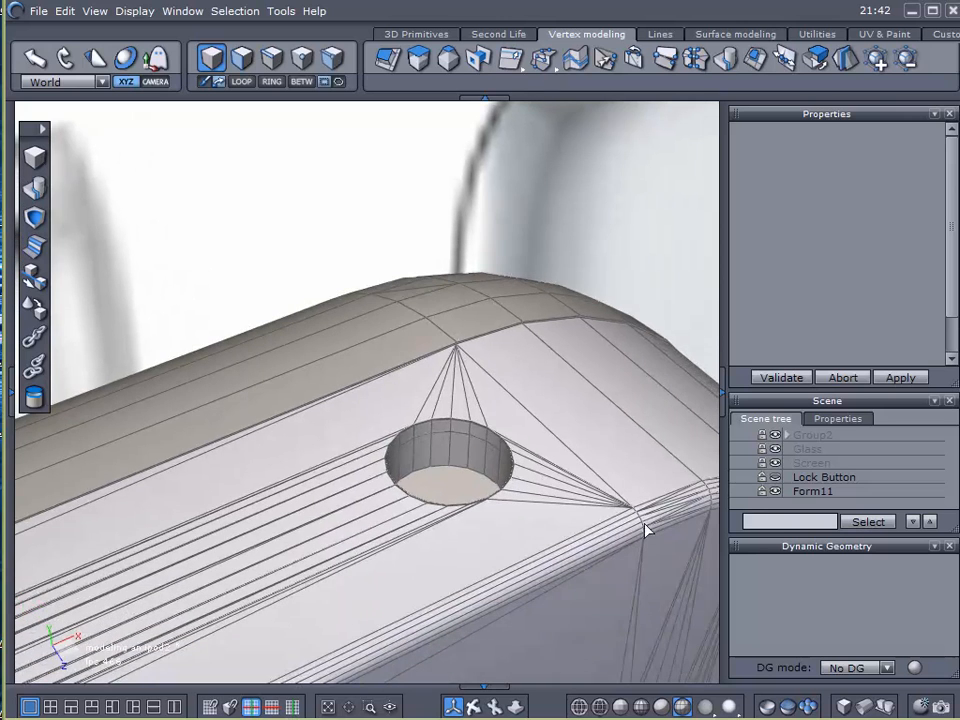
Hide Group2 and display the working iPod body together with the Lock Button
left_click(775, 437)
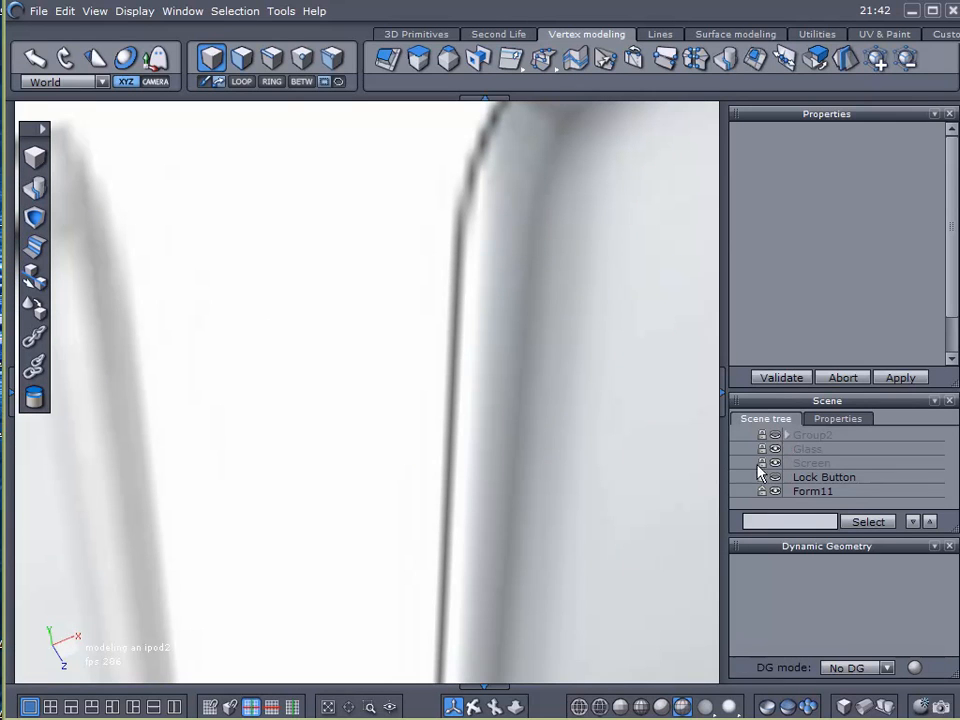
left_click(776, 491)
scroll(619, 480, "down", 6)
middle_click_drag(579, 443, 660, 290)
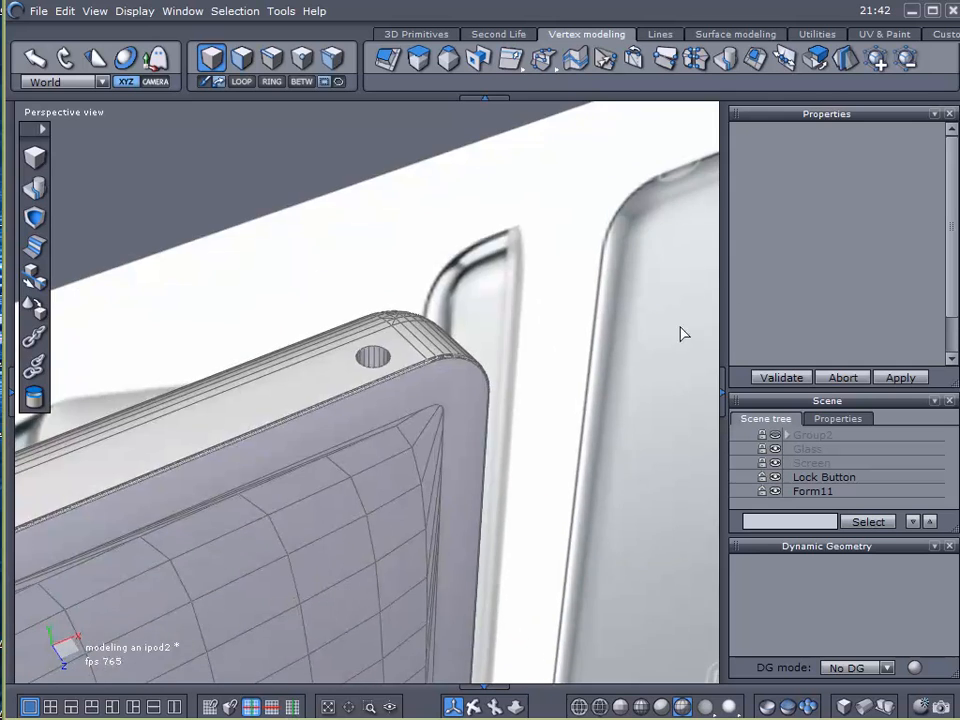
scroll(318, 383, "up", 5)
middle_click_drag(398, 341, 439, 434)
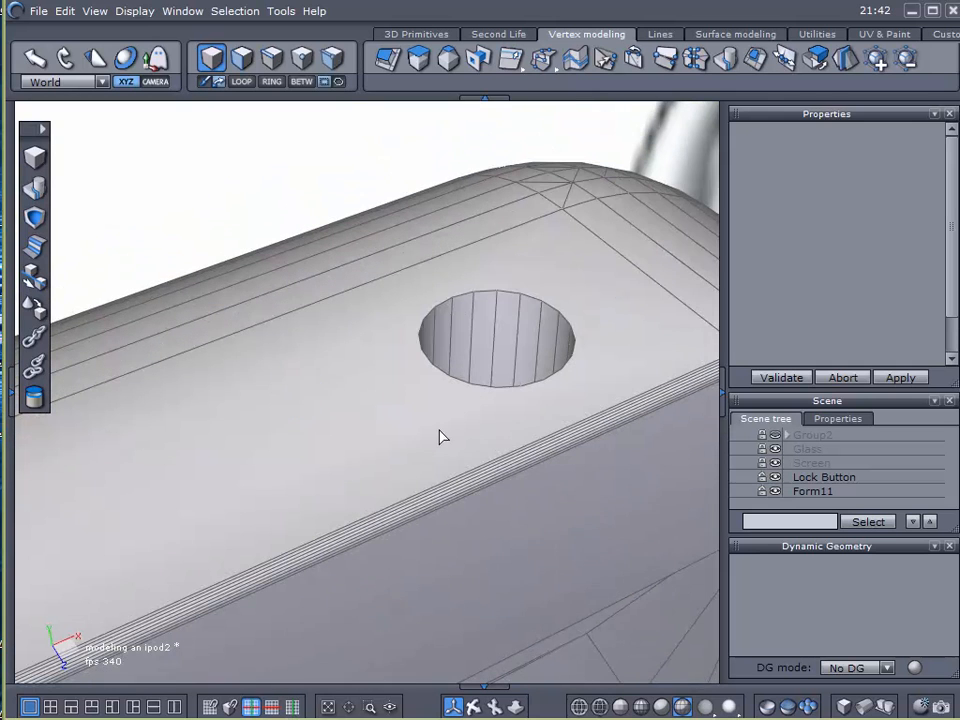
Switch to edge selection for working on the rim of the jack hole in the iPod body
left_click(370, 707)
left_click_drag(349, 259, 592, 518)
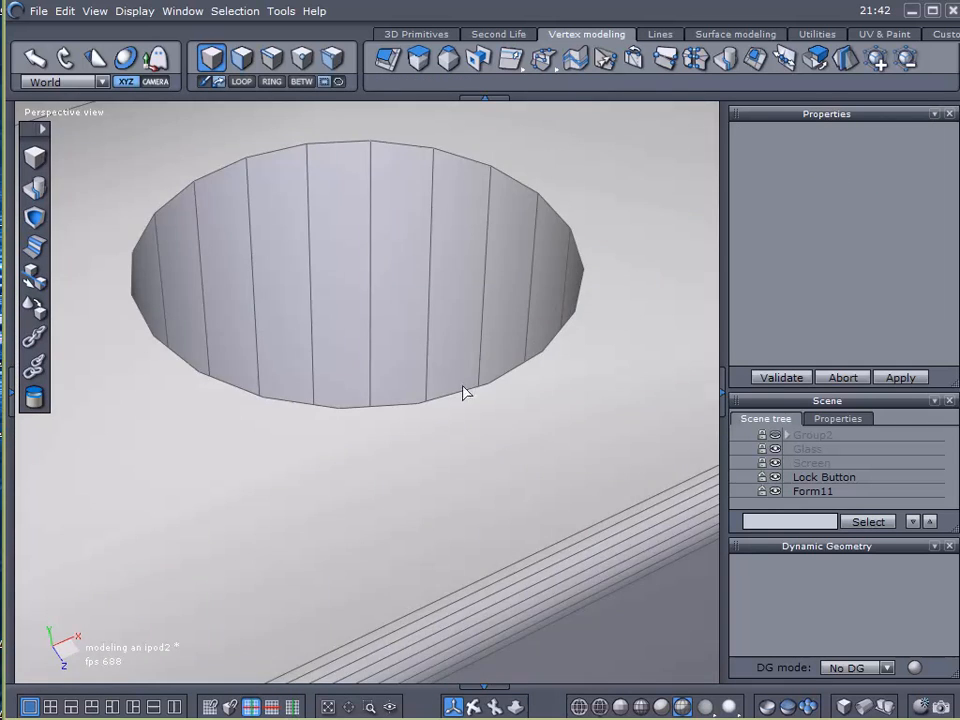
scroll(439, 376, "up", 5)
scroll(398, 326, "down", 3)
left_click(272, 57)
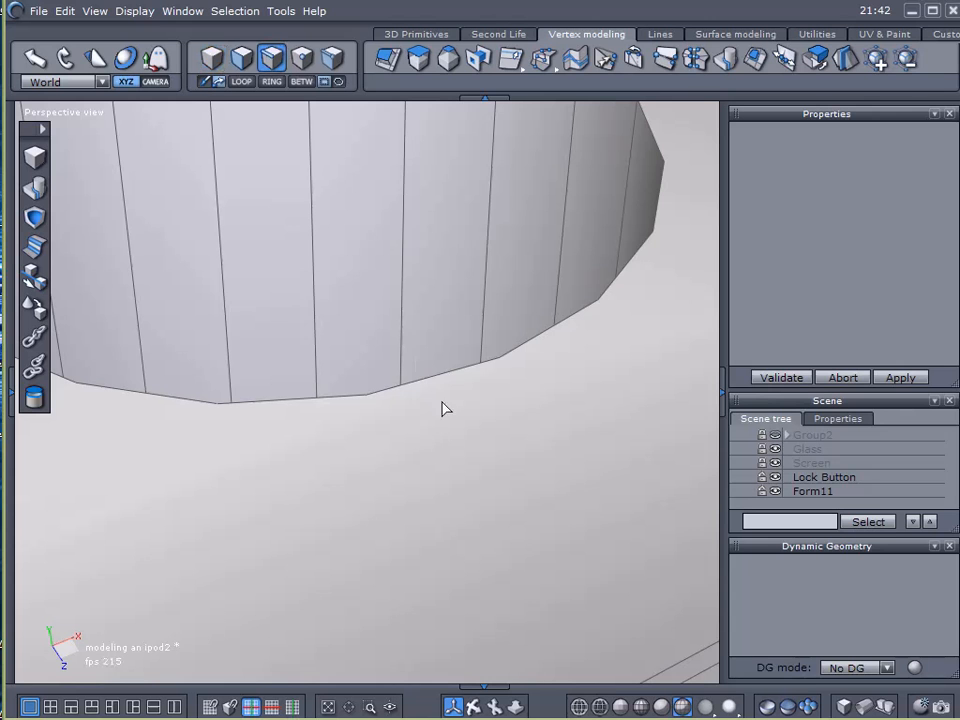
left_click(788, 478)
left_click(789, 491)
Try to loop-select the jack hole's rim starting from one of its front edges
left_click(512, 356)
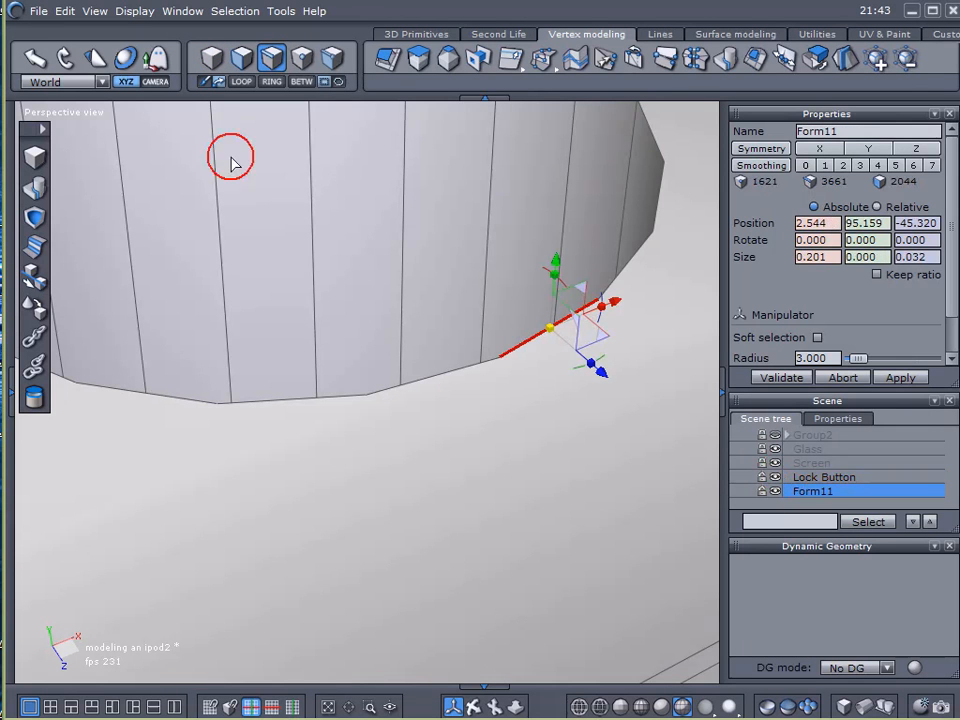
left_click(240, 81)
middle_click_drag(190, 338, 384, 584)
scroll(369, 495, "down", 1)
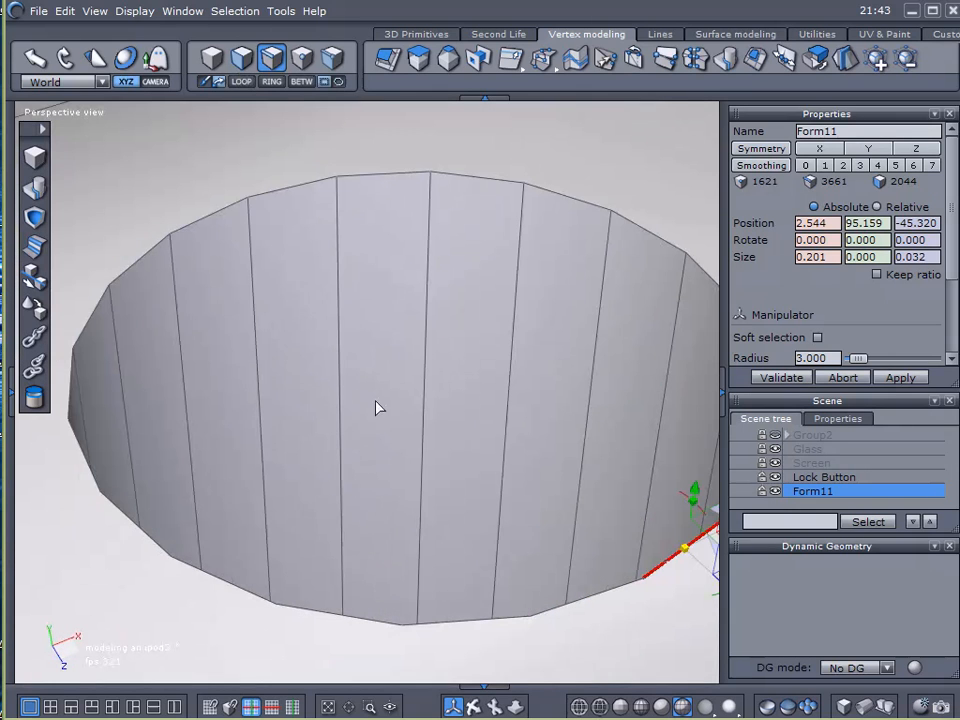
Select every edge around the rim of the jack hole in the iPod body's top face
left_click(369, 177)
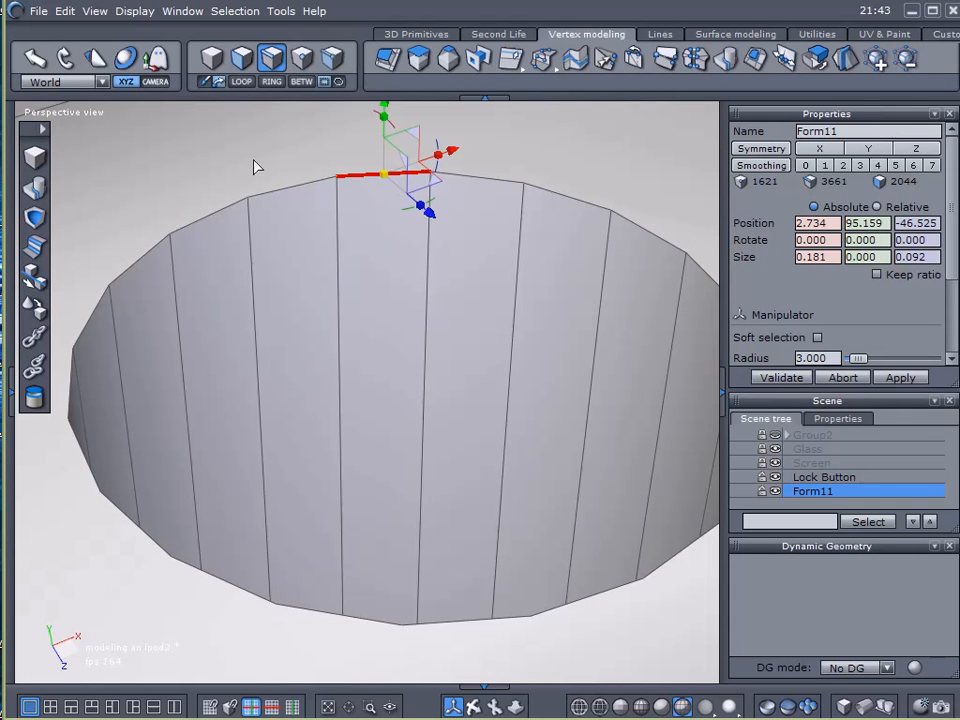
left_click(261, 193, "shift")
left_click(248, 80)
scroll(281, 243, "down", 2)
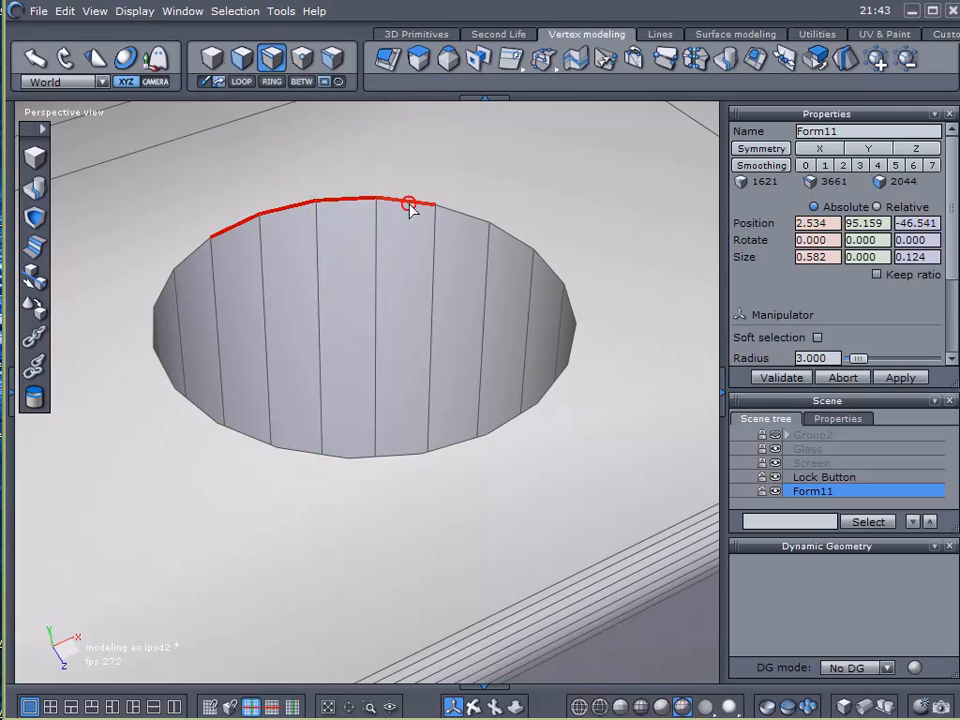
left_click(492, 220, "shift")
left_click(555, 264, "shift")
left_click(572, 306, "shift")
left_click(572, 343, "shift")
left_click(300, 452, "shift")
left_click(245, 438, "shift")
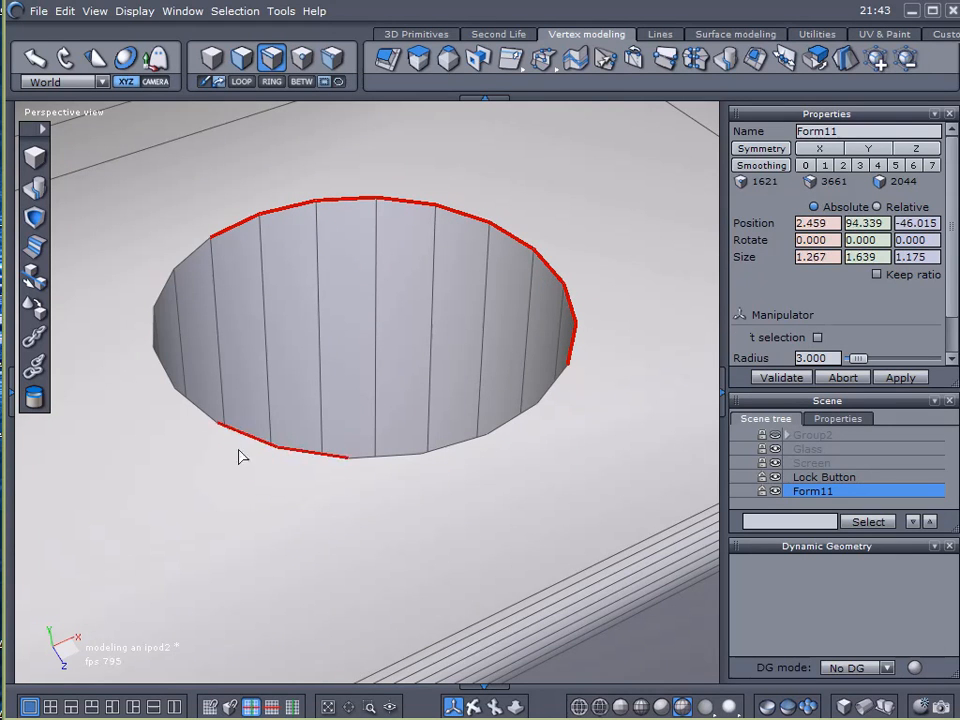
left_click(196, 408, "shift")
left_click(163, 368, "shift")
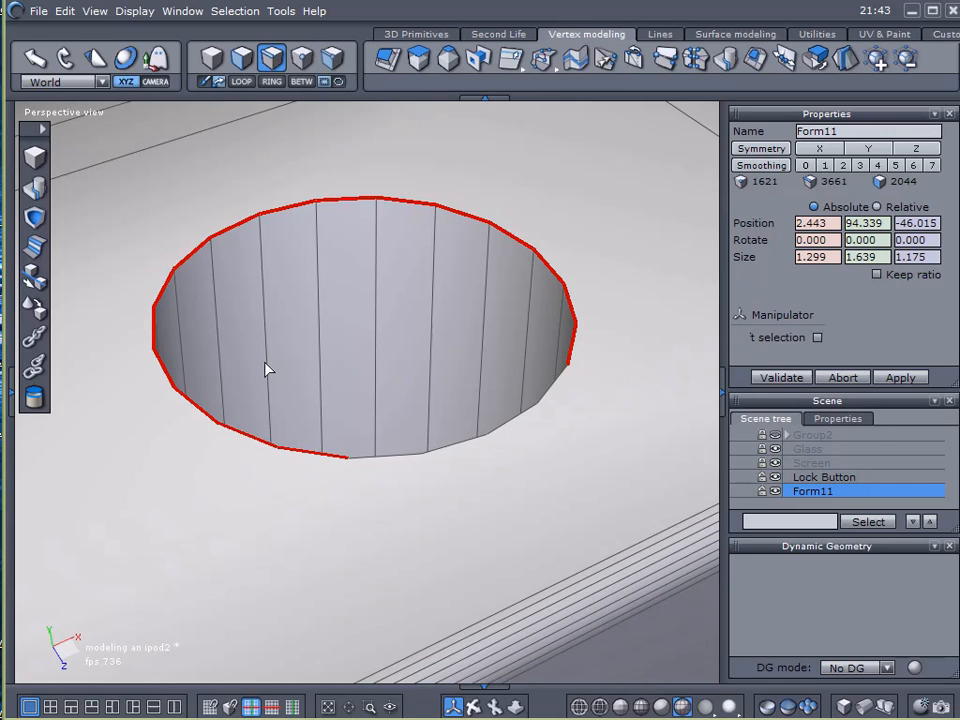
left_click(392, 455, "shift")
left_click(455, 445, "shift")
left_click(510, 422, "shift")
left_click(550, 390, "shift")
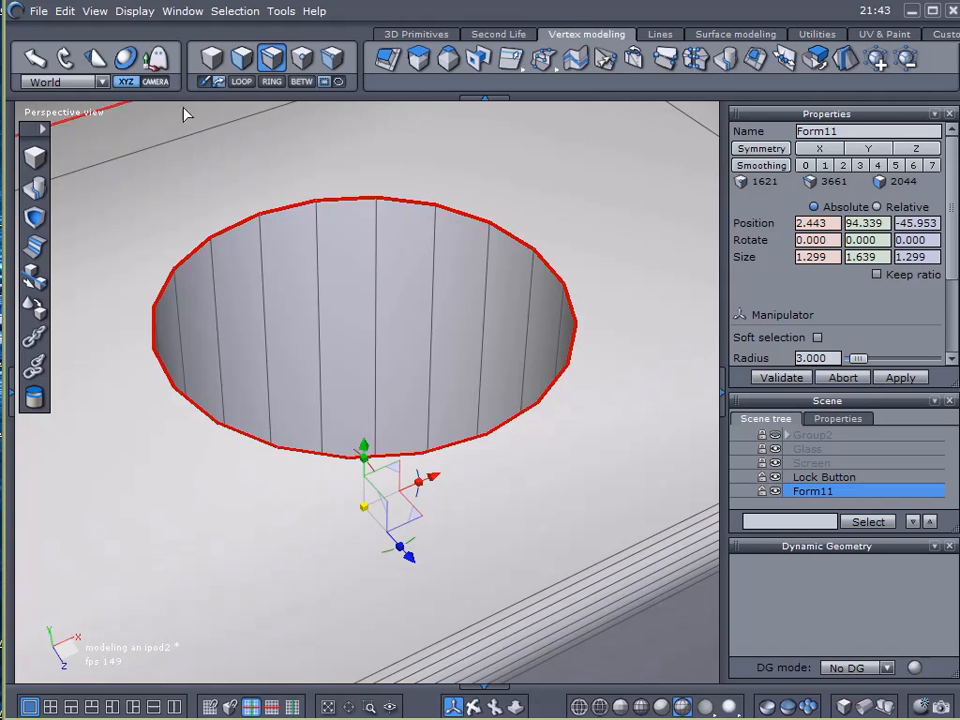
Try chamfering the selected jack hole rim edges with radius 0.010 and range 4
left_click(34, 247)
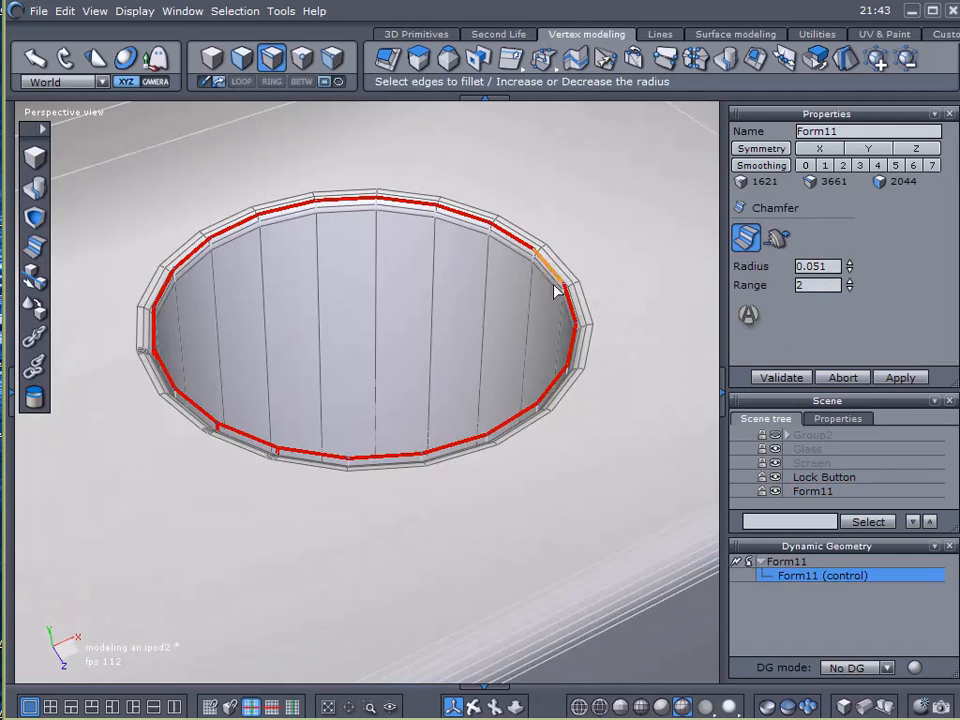
scroll(521, 300, "up", 5)
mouse_move(849, 271)
left_mouse_down()
mouse_move(849, 281)
mouse_move(849, 261)
left_mouse_up()
left_click(849, 281)
left_click(849, 281)
scroll(632, 321, "up", 3)
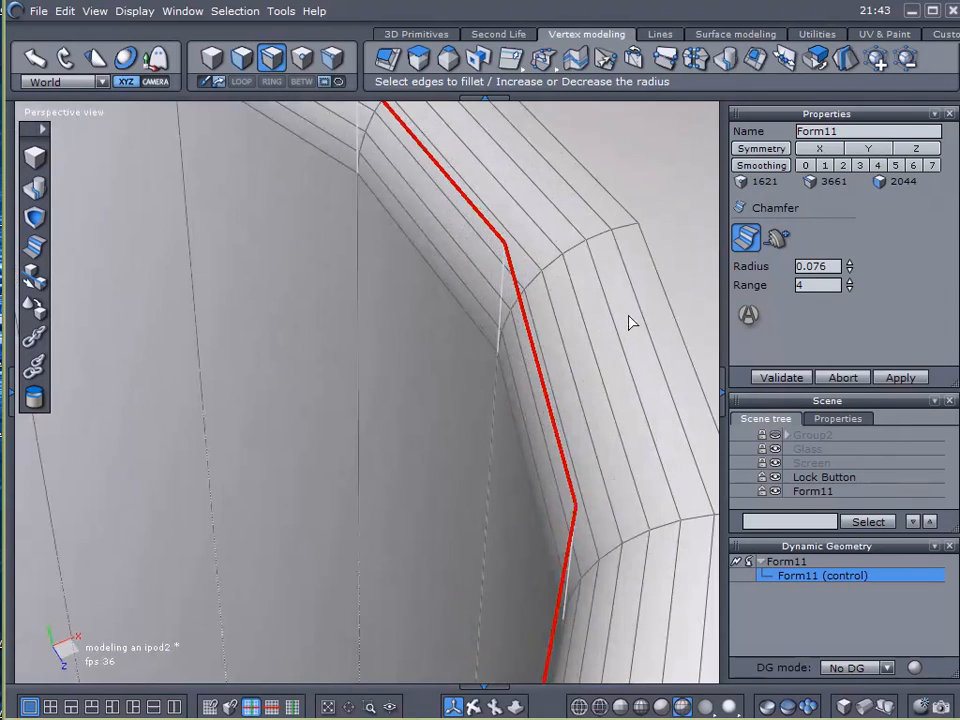
scroll(630, 322, "up", 2)
left_click_drag(851, 272, 852, 277)
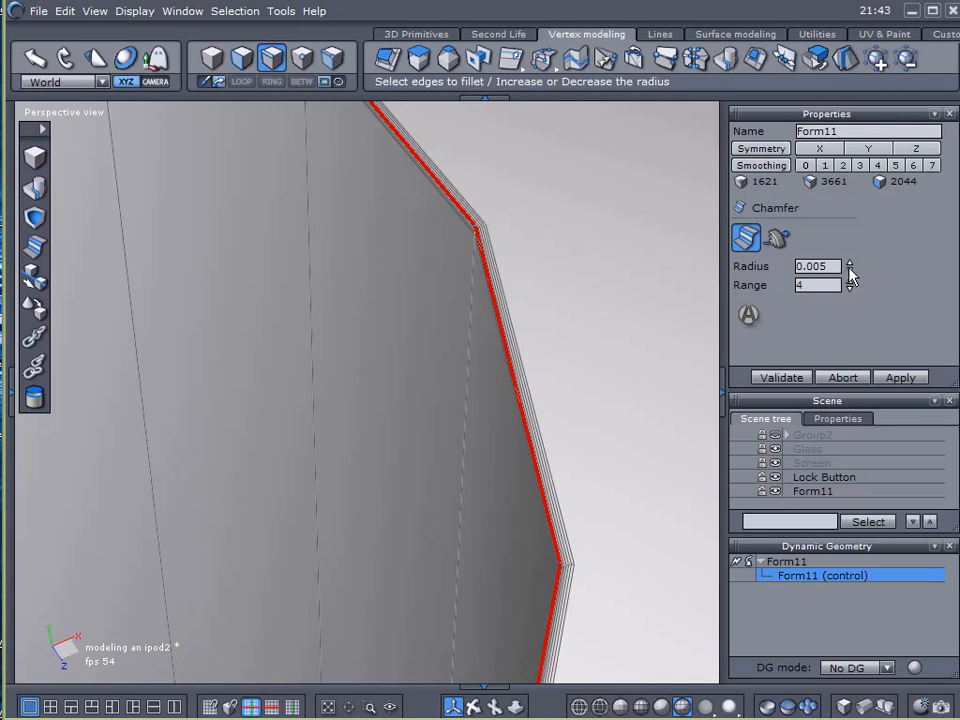
left_click(848, 261)
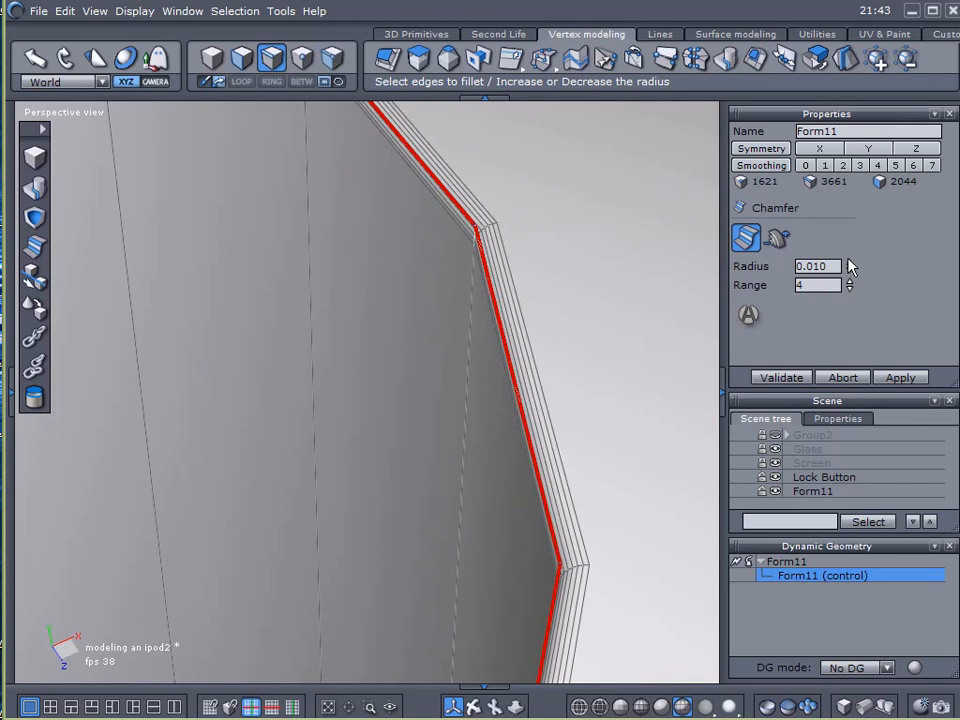
left_click(789, 377)
scroll(655, 386, "down", 5)
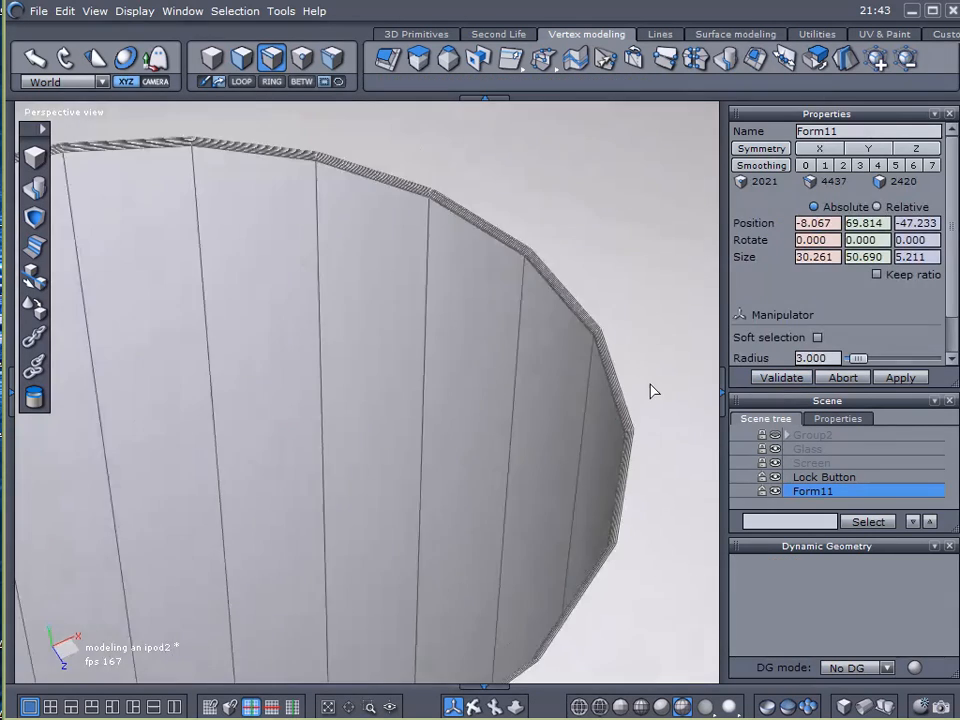
left_click(708, 562)
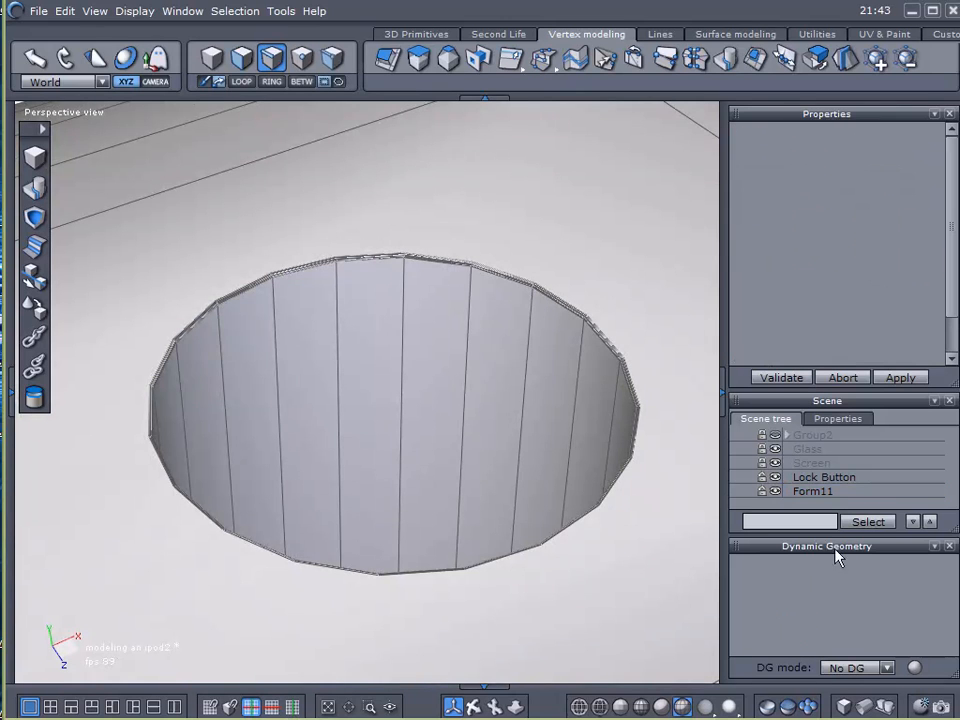
Close the Dynamic Geometry panel and shade the model smoothly without wireframe to inspect the jack hole's rim
left_click(949, 546)
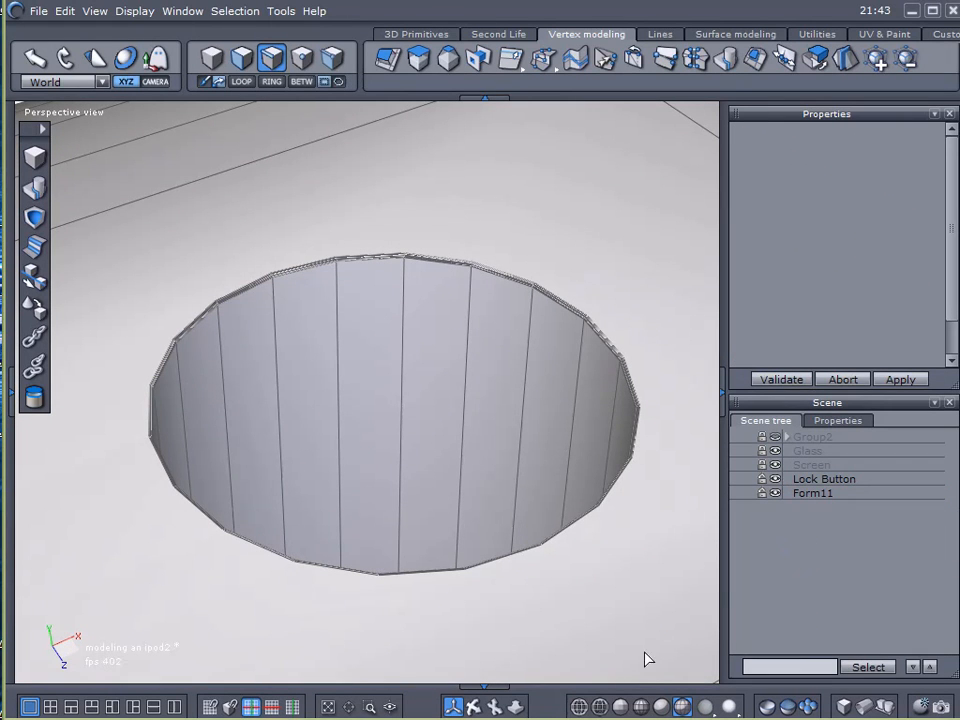
left_click(660, 707)
scroll(632, 514, "down", 10)
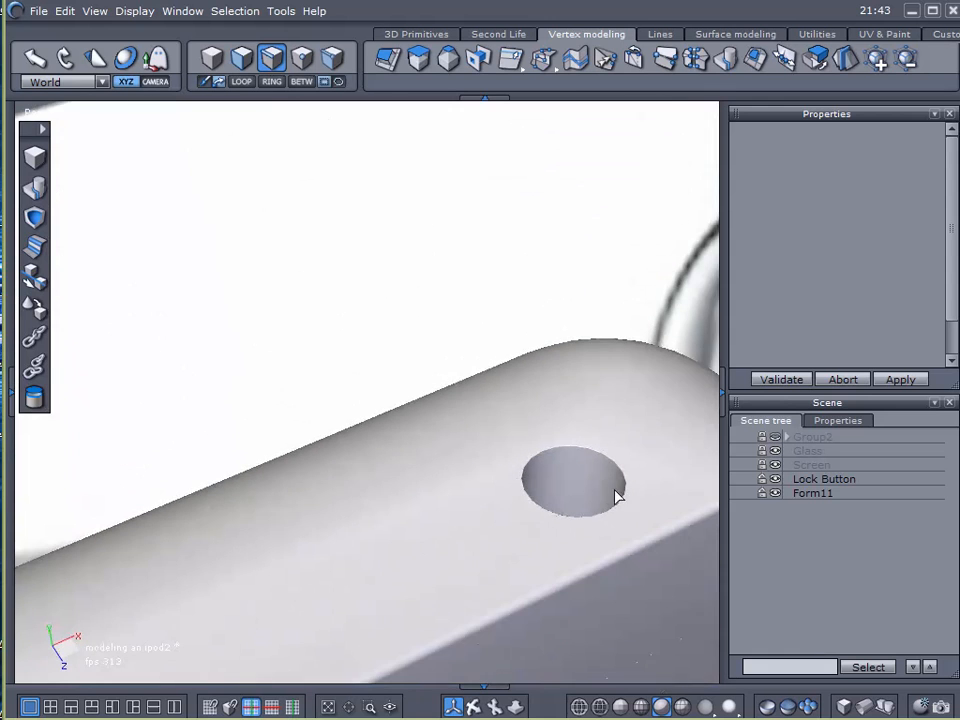
scroll(615, 487, "up", 10)
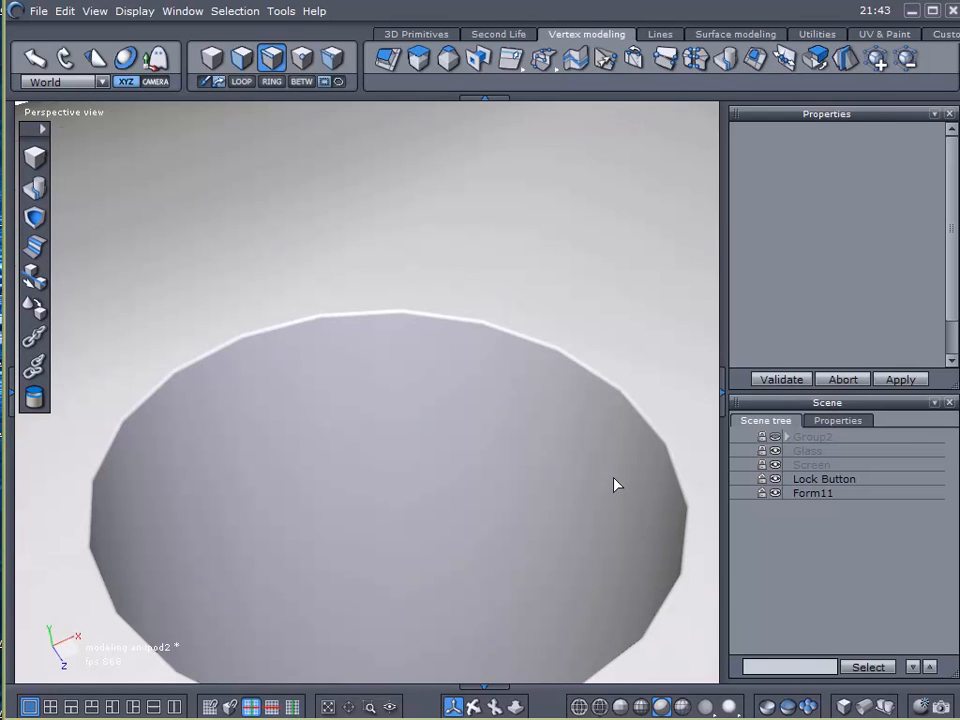
Undo the rim chamfer and chamfer the jack hole's rim edges with radius 0.025 and range 4
left_click(615, 484)
left_click(34, 246)
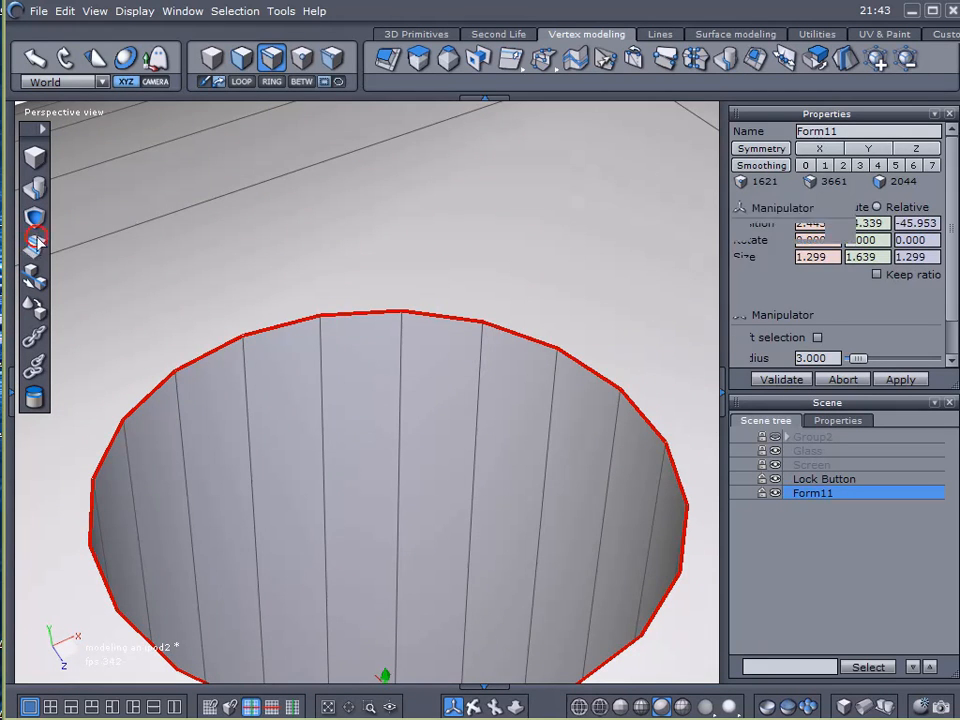
scroll(456, 314, "up", 3)
left_click_drag(850, 270, 850, 270)
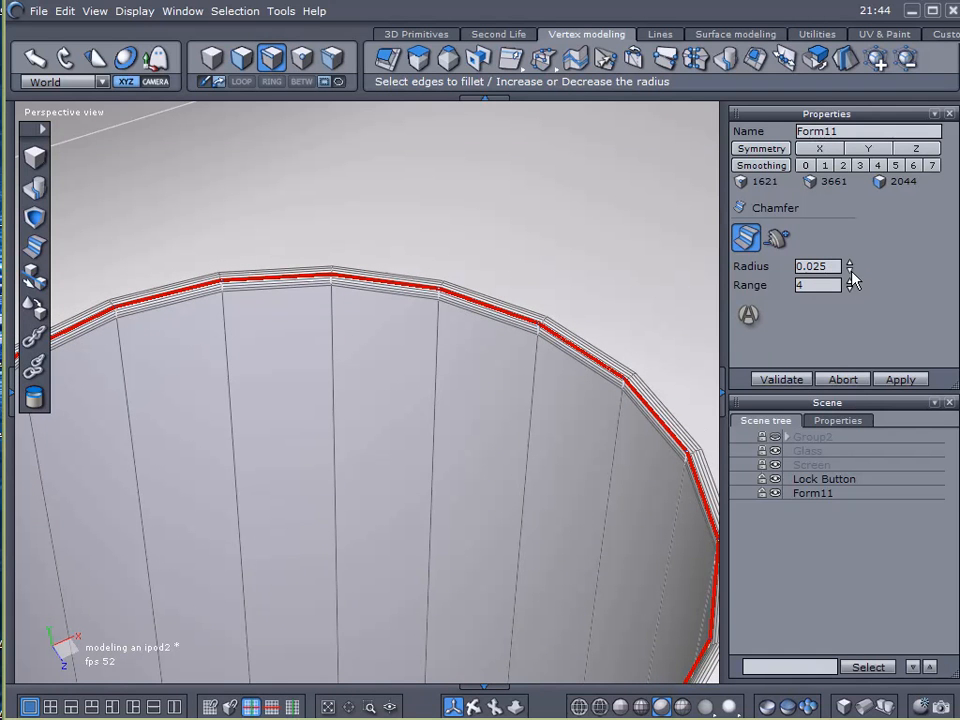
left_click(781, 379)
left_click(796, 546)
scroll(664, 536, "down", 5)
scroll(658, 560, "down", 6)
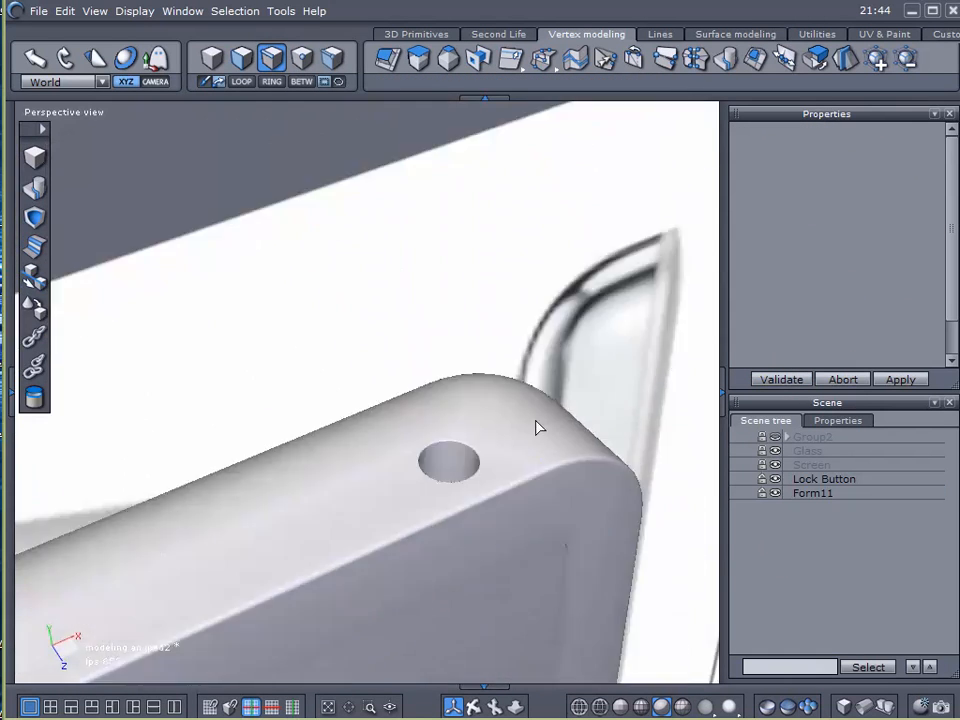
Rename the iPod body Form11 as Ipod and save the scene
left_click_drag(489, 308, 293, 227, "alt")
scroll(323, 348, "down", 2)
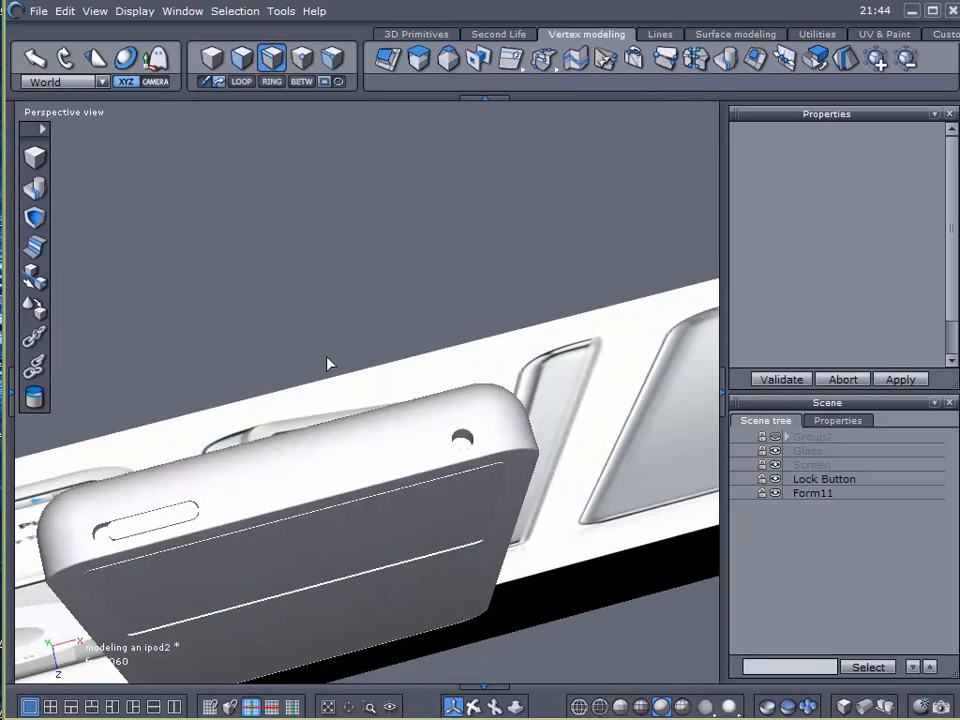
middle_click_drag(323, 348, 453, 292)
middle_click_drag(390, 432, 380, 152)
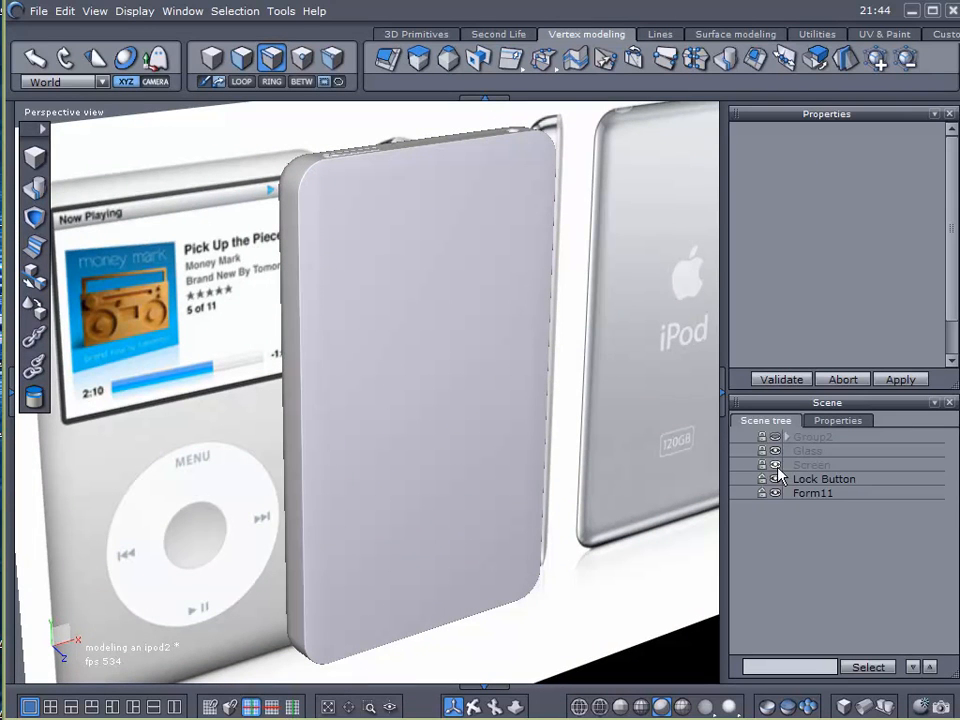
left_click(787, 491)
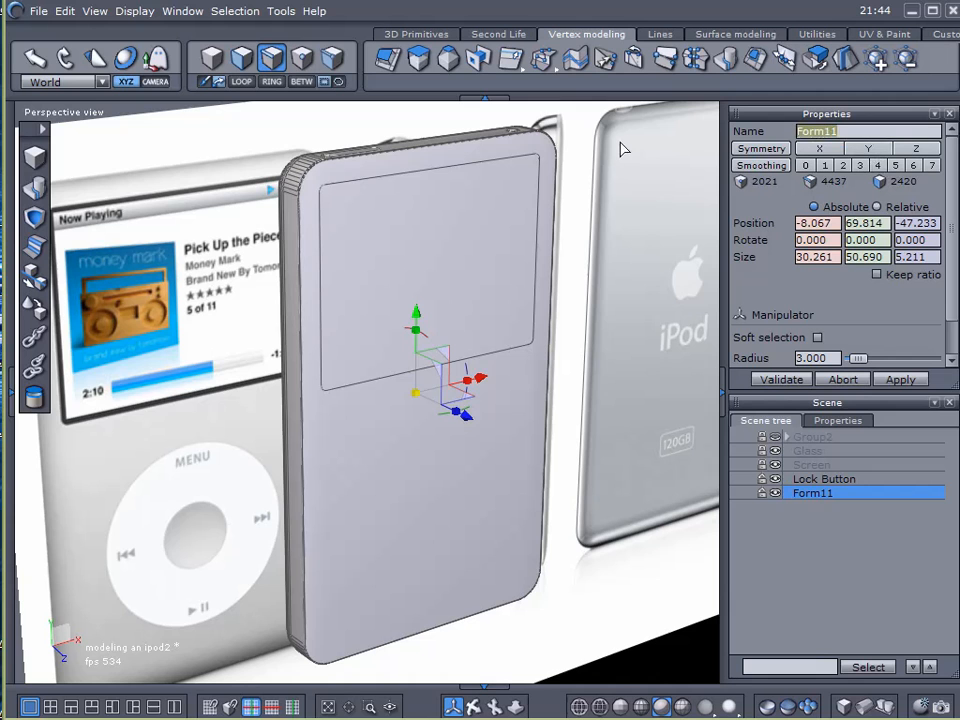
type("Ip")
key("Return")
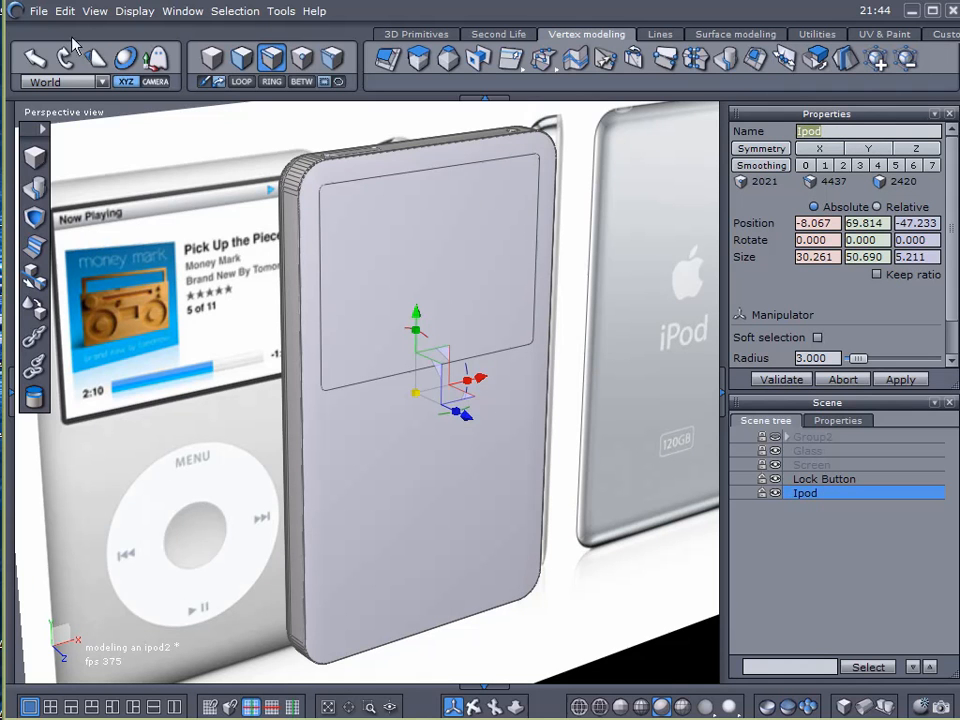
left_click(38, 11)
left_click(63, 163)
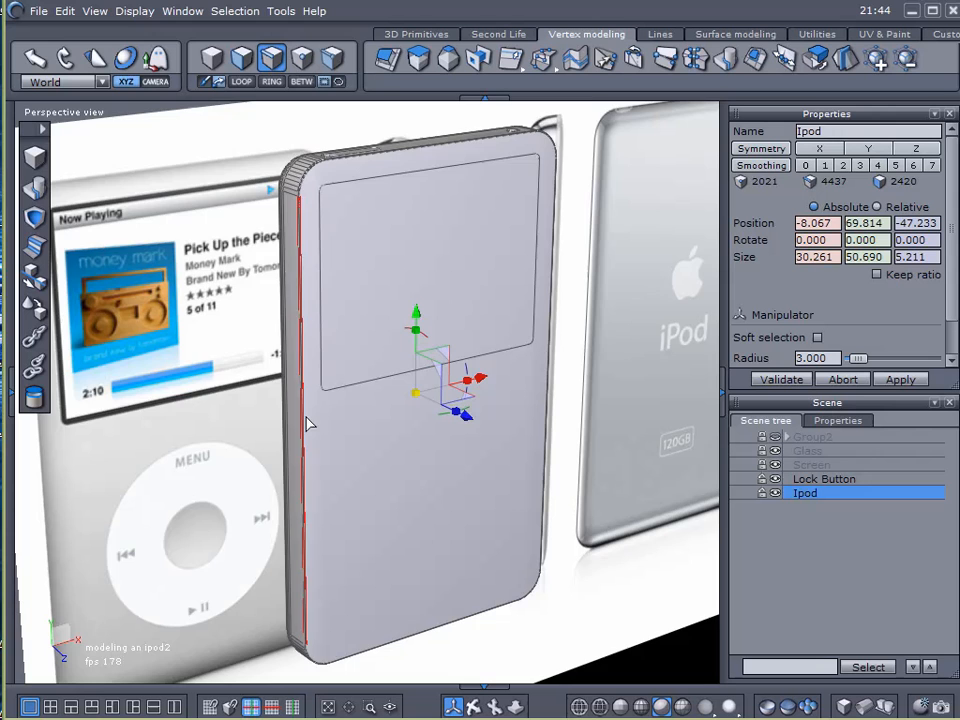
Turn to the Ipod body's front face and display its material and shading domain lists
middle_click_drag(437, 285, 317, 294)
mouse_move(325, 224)
middle_mouse_down()
mouse_move(339, 298)
mouse_move(312, 210)
middle_mouse_up()
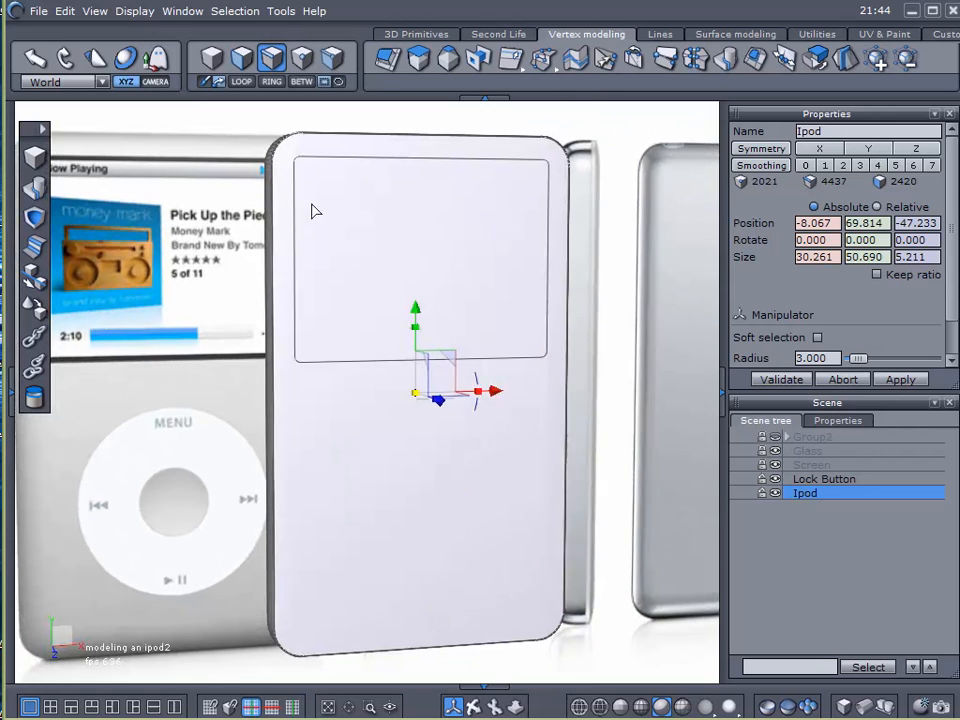
left_click(8, 400)
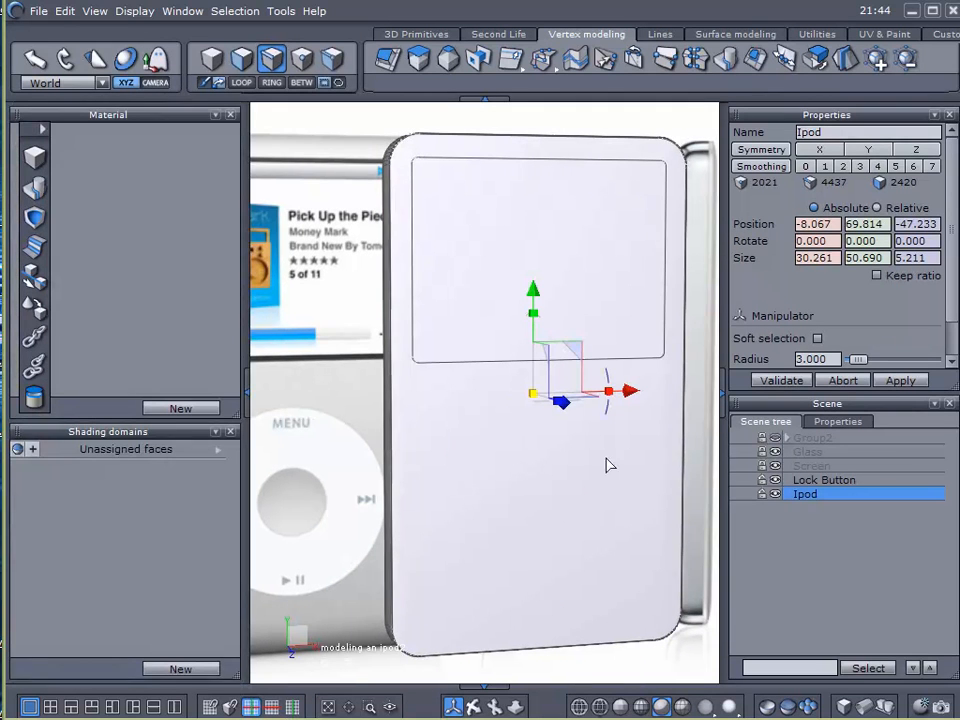
left_click(785, 494)
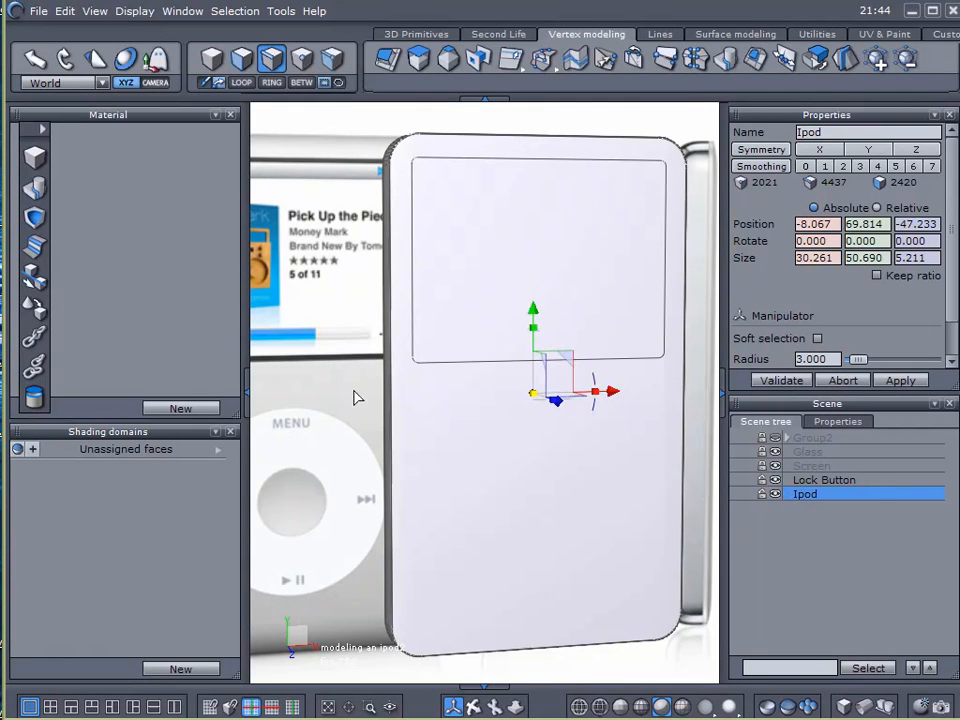
Display and unlock Group2 to examine its shading domains, hide it again and reselect the Ipod body
left_click(776, 438)
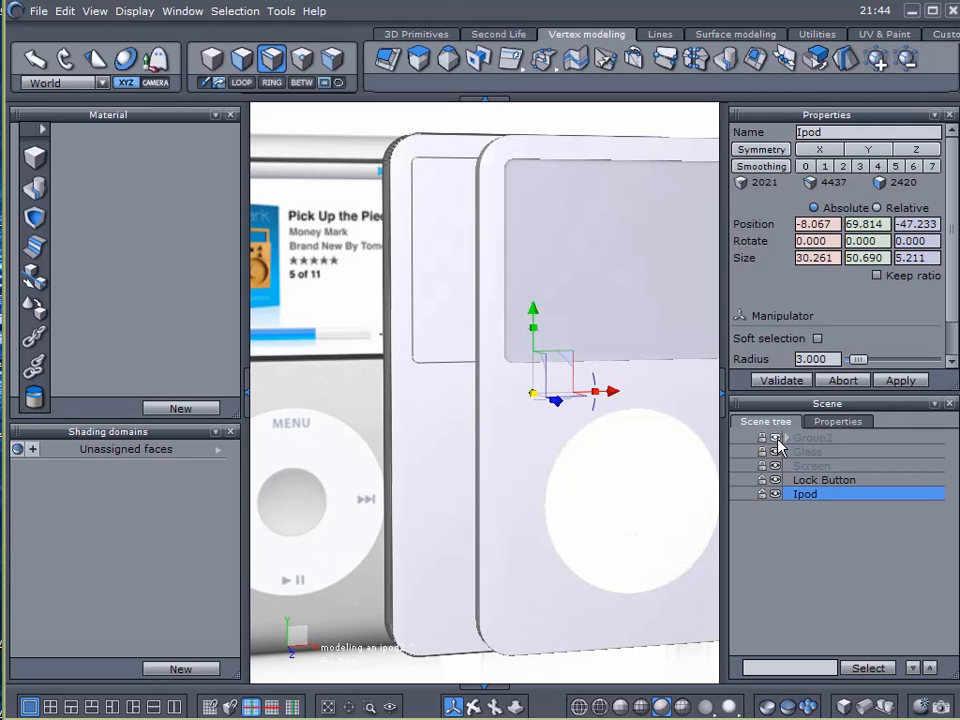
left_click(763, 438)
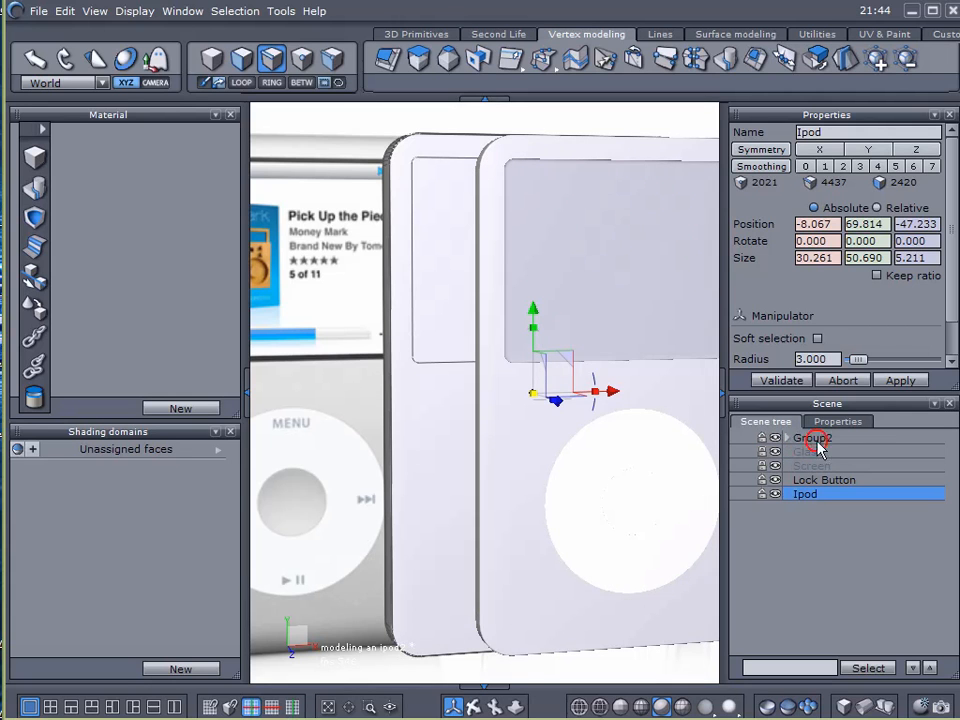
left_click(401, 474)
left_click(307, 465)
left_click(509, 508)
left_click(515, 512)
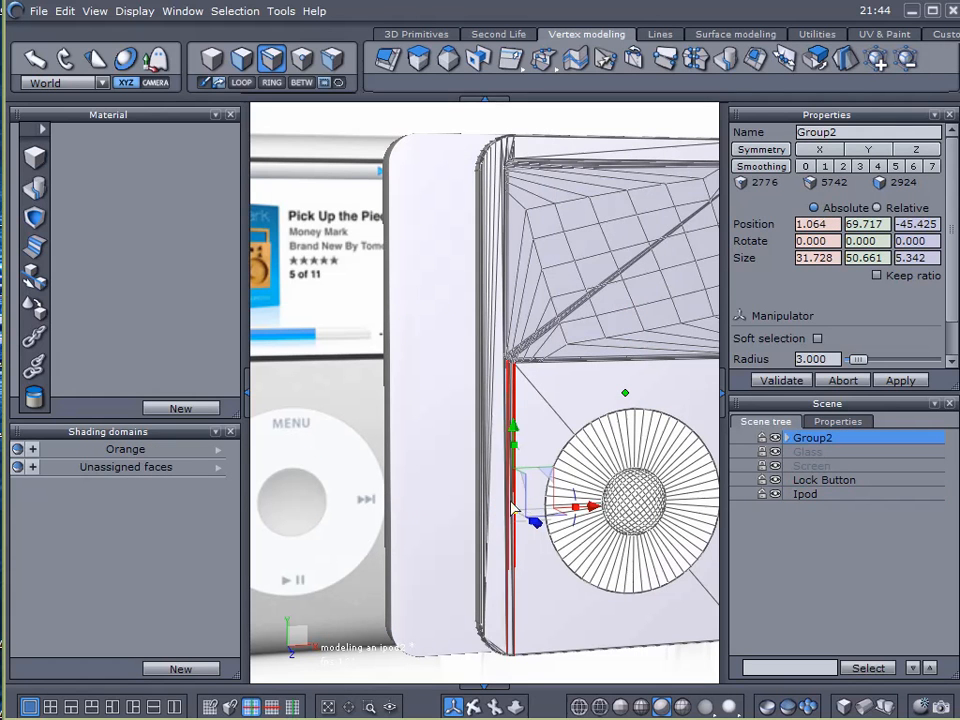
left_click(781, 438)
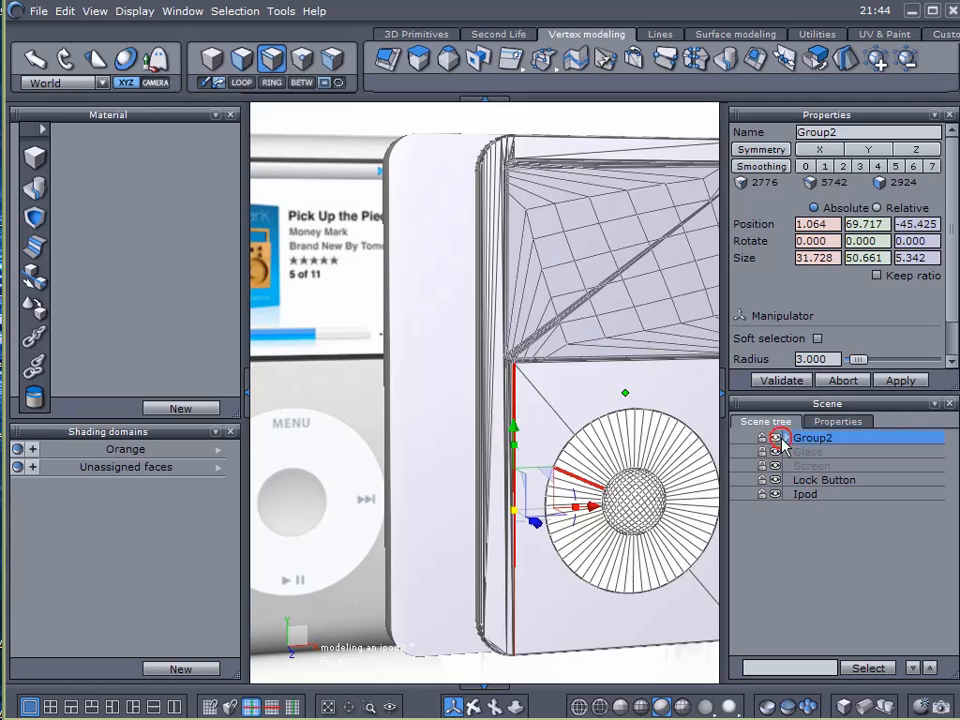
left_click(795, 495)
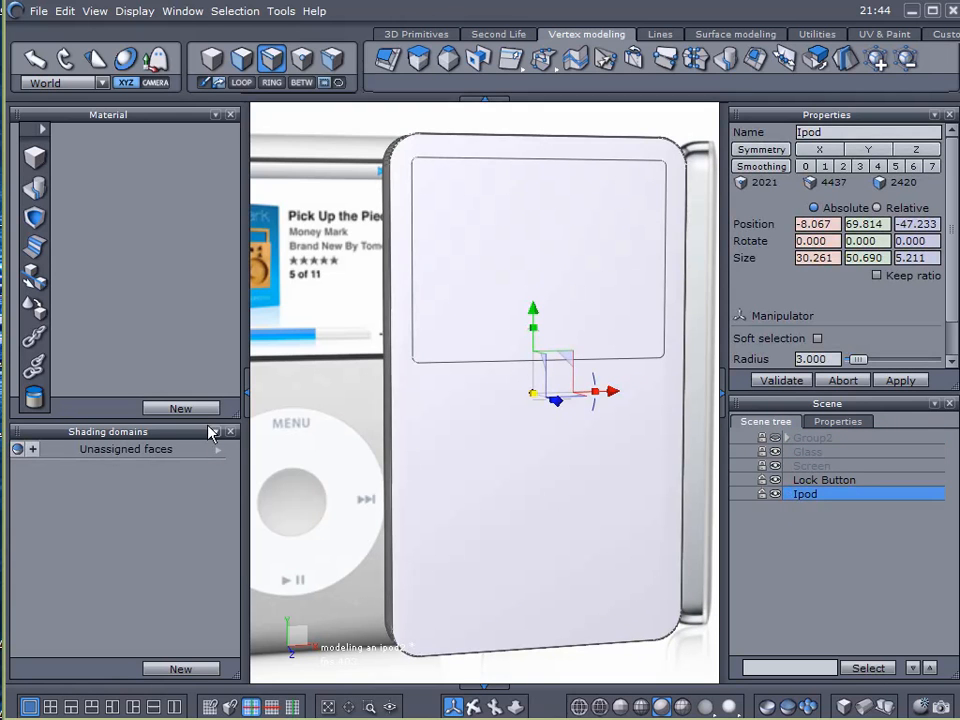
Try to create a new shading domain from the Ipod body's unassigned faces
left_click(218, 451)
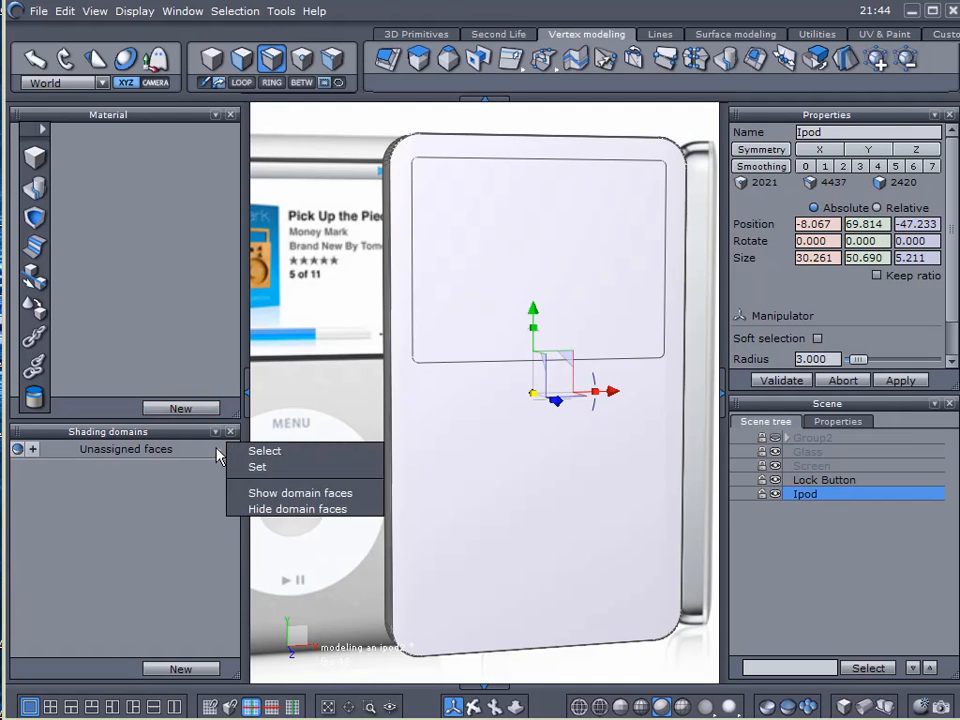
left_click(265, 451)
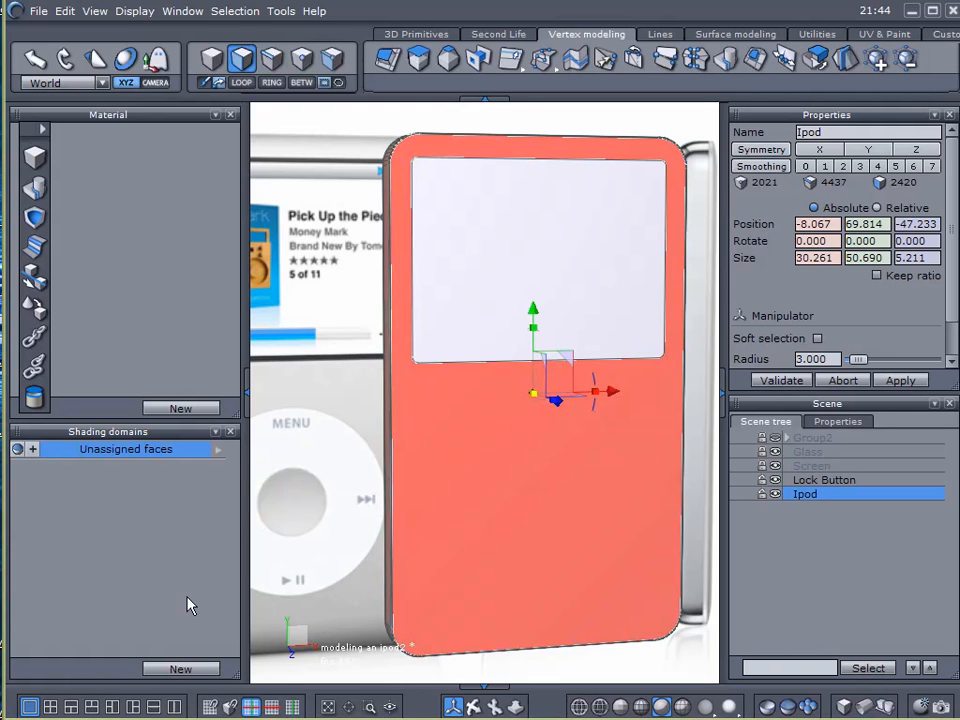
left_click(345, 568)
left_click(183, 668)
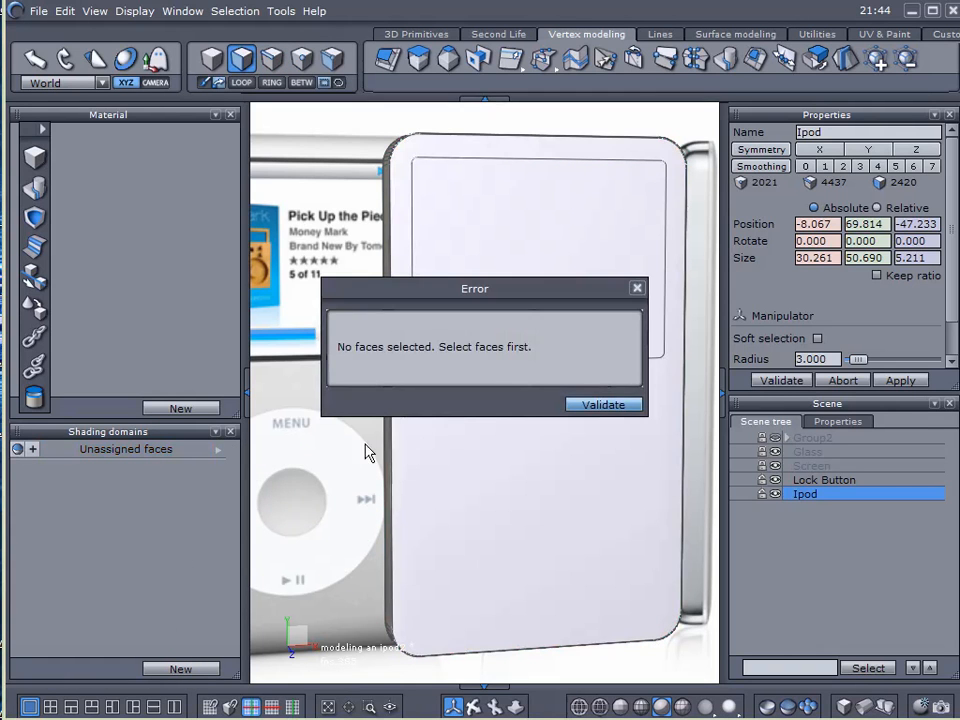
left_click(603, 404)
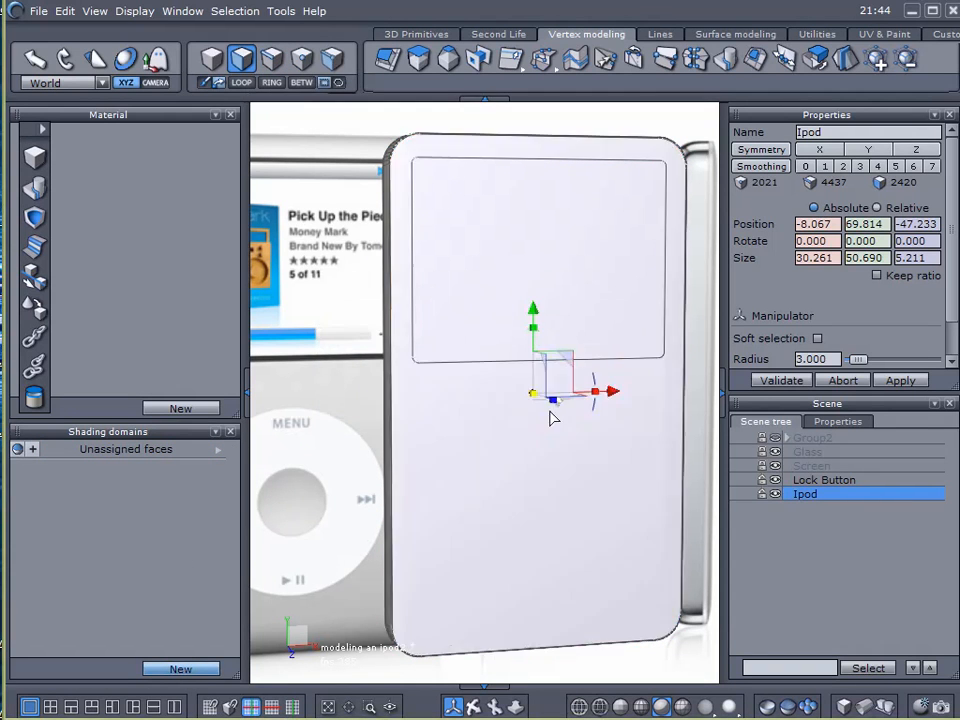
Create a shading domain from the Ipod body's unassigned faces and rename it Ipod
left_click(216, 450)
left_click(252, 451)
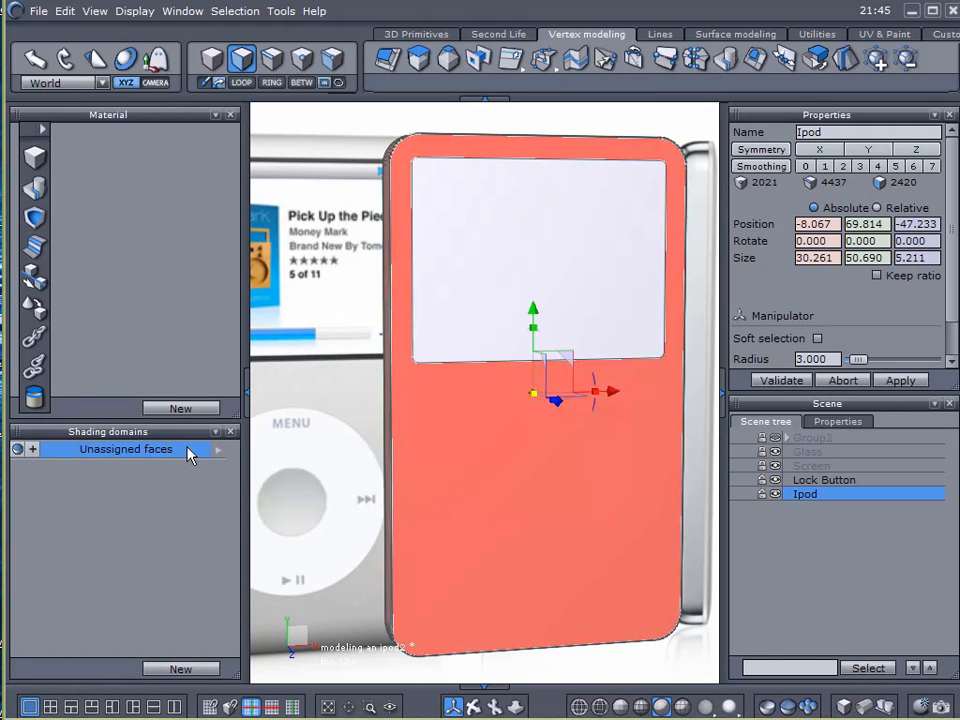
left_click(181, 668)
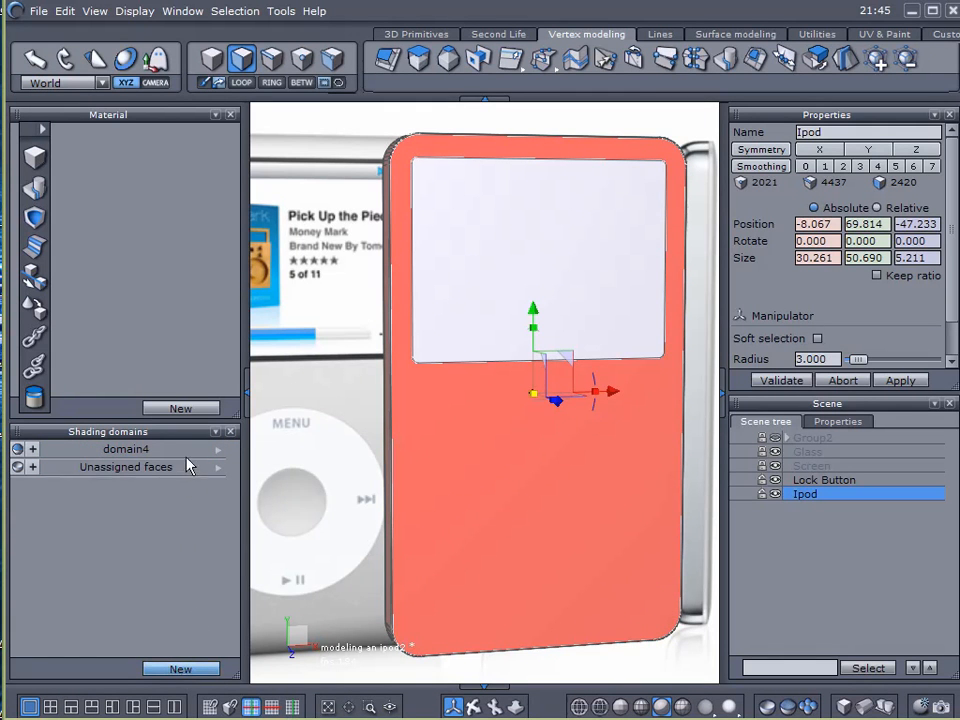
left_click(216, 451)
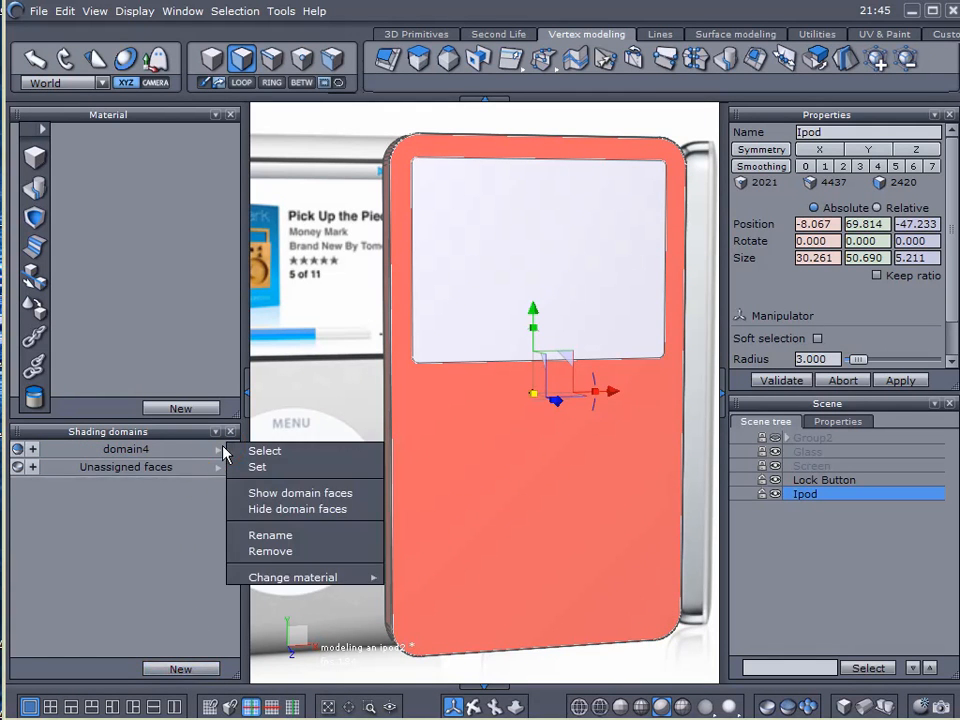
left_click(263, 538)
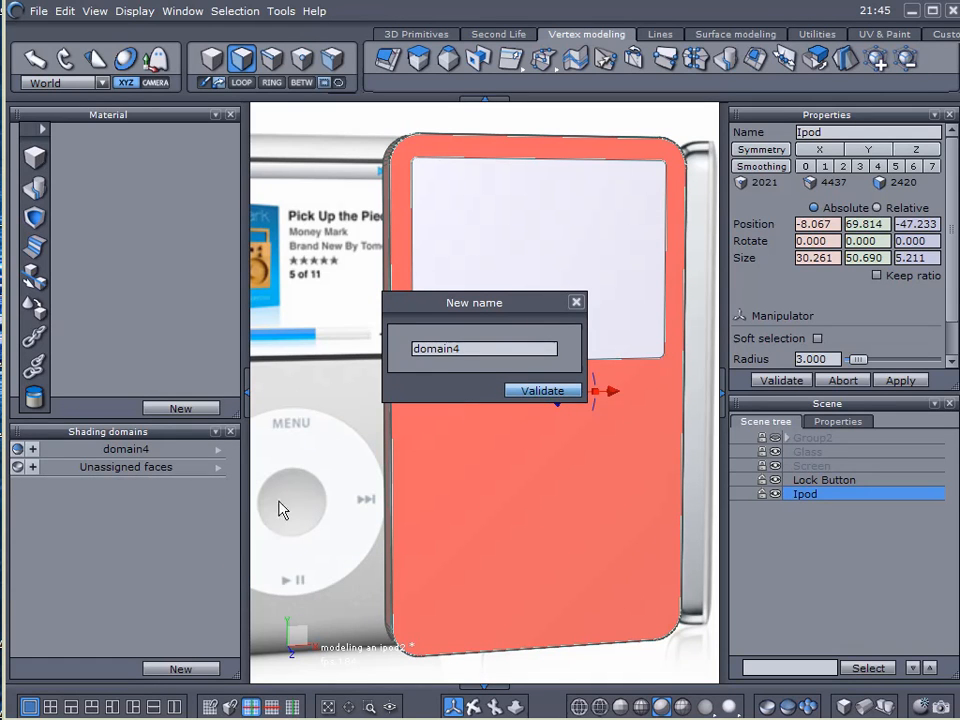
left_click_drag(465, 348, 327, 361)
type("Ipod")
key("Return")
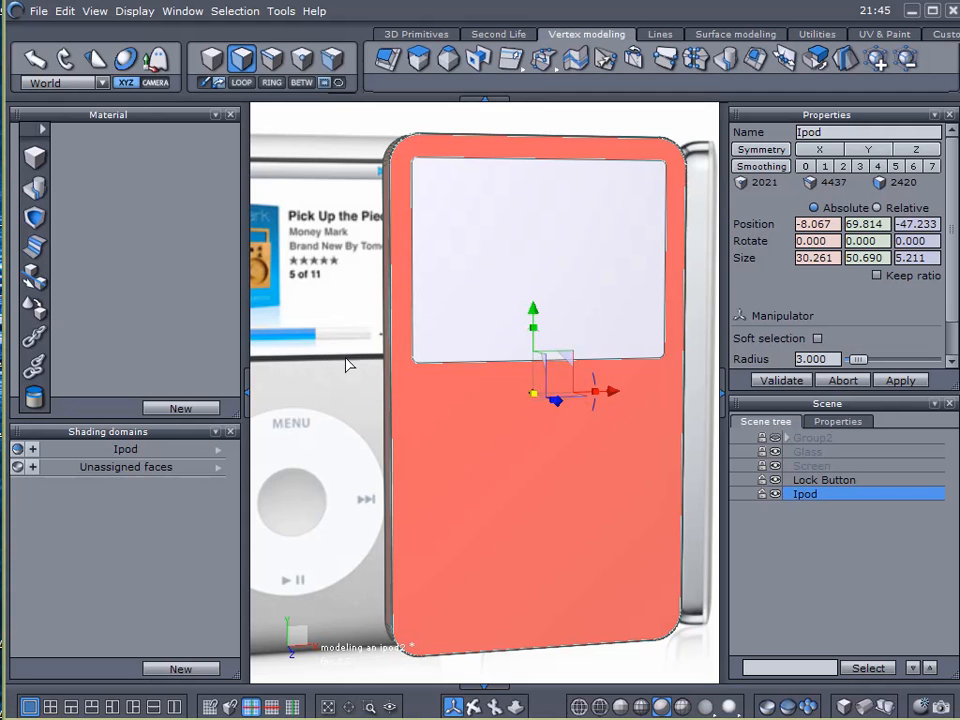
Lighten the Ipod shading domain's material color to near-white, with lightness 98
middle_click_drag(336, 308, 418, 262)
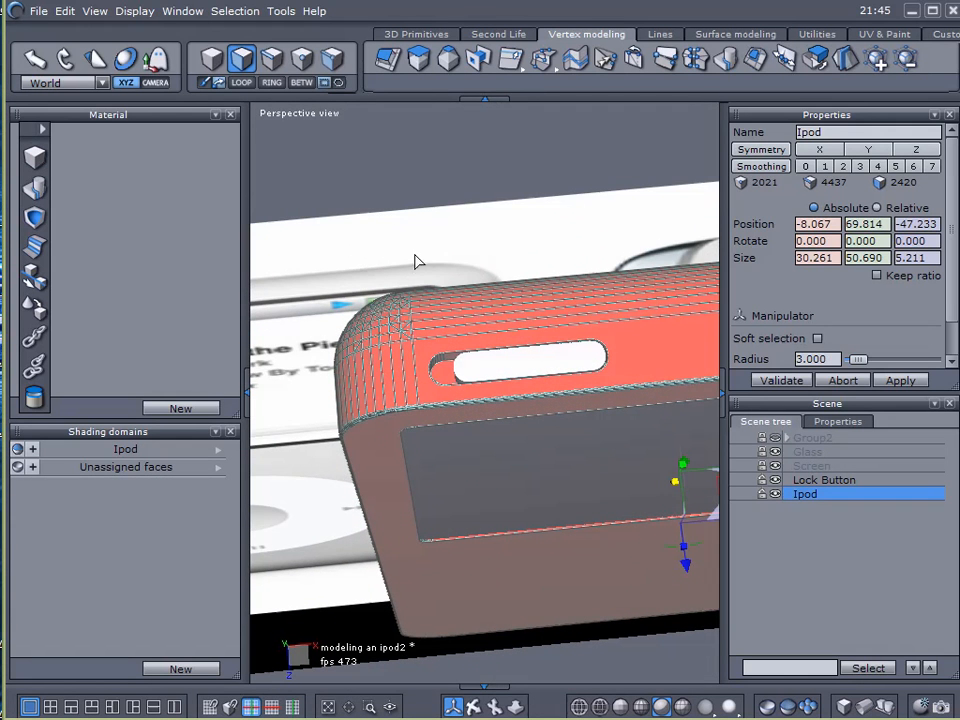
left_click(133, 450)
left_click(84, 171)
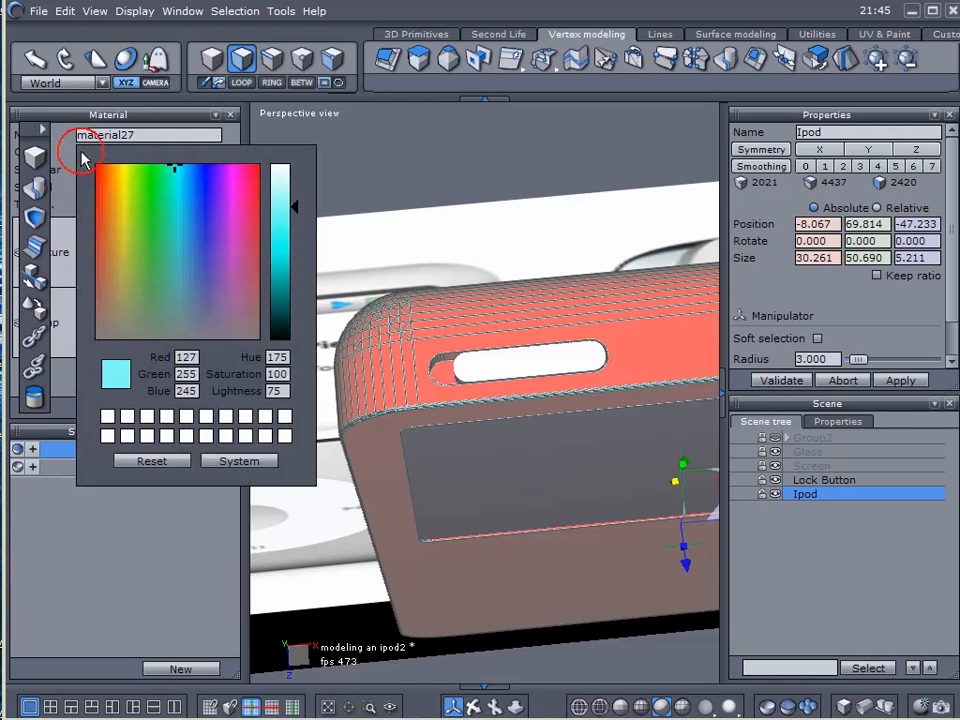
left_click_drag(270, 204, 296, 146)
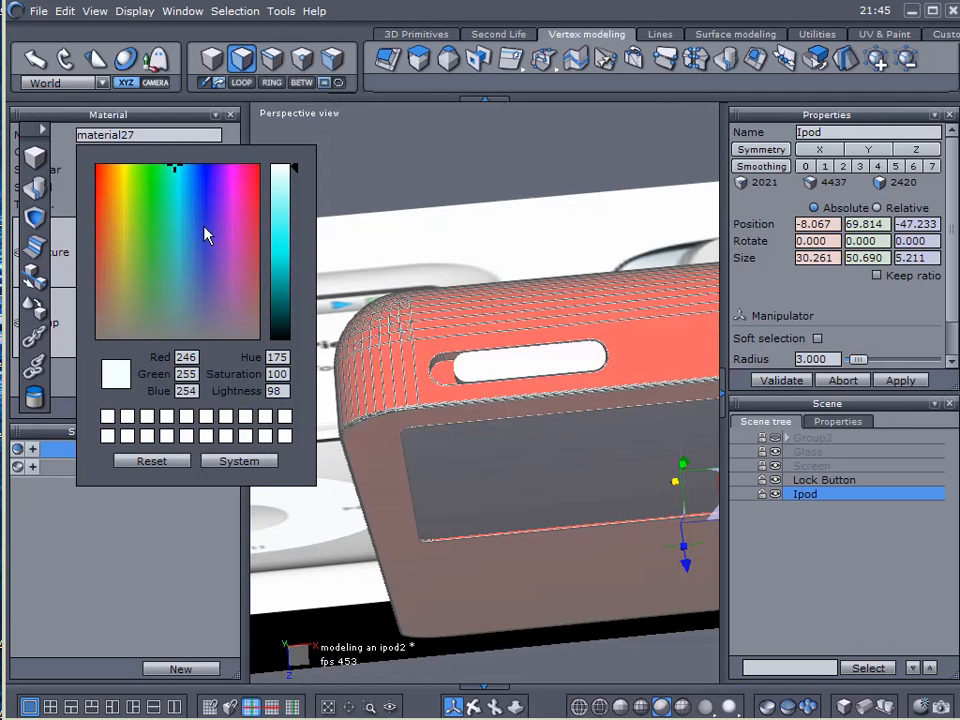
key("Return")
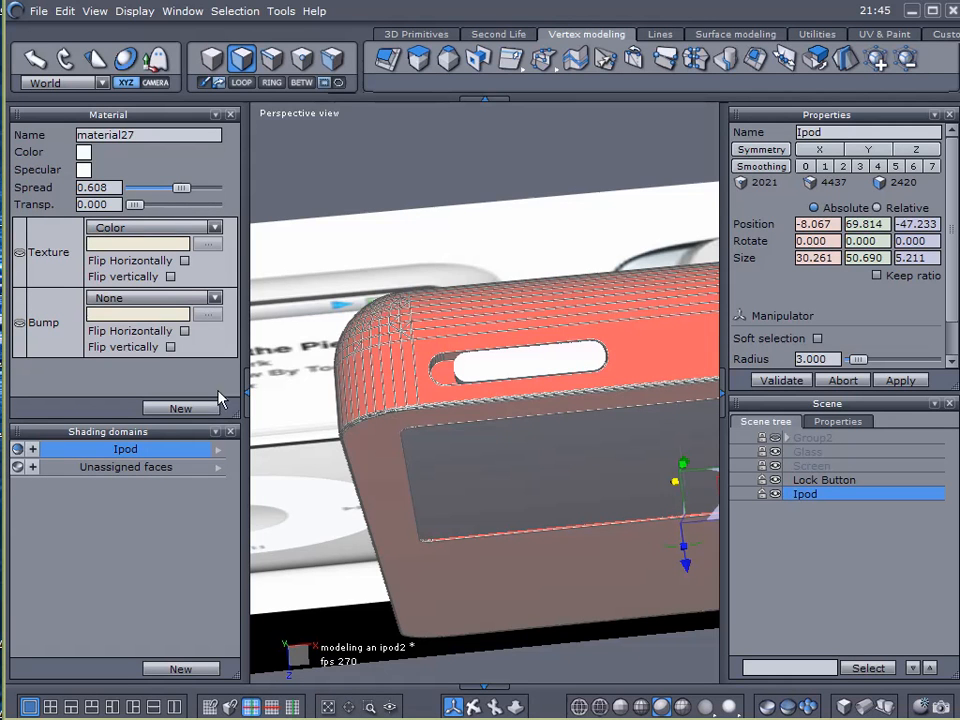
left_click(248, 389)
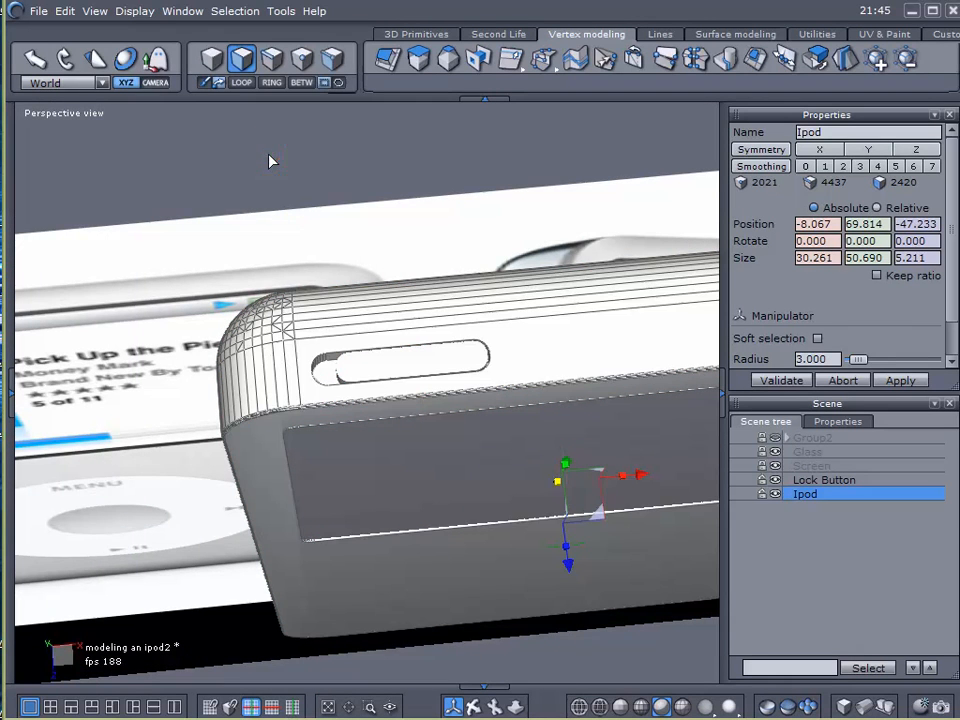
Create a shading domain from the floor face of the lock button's slot and rename it ORange
left_click(330, 382)
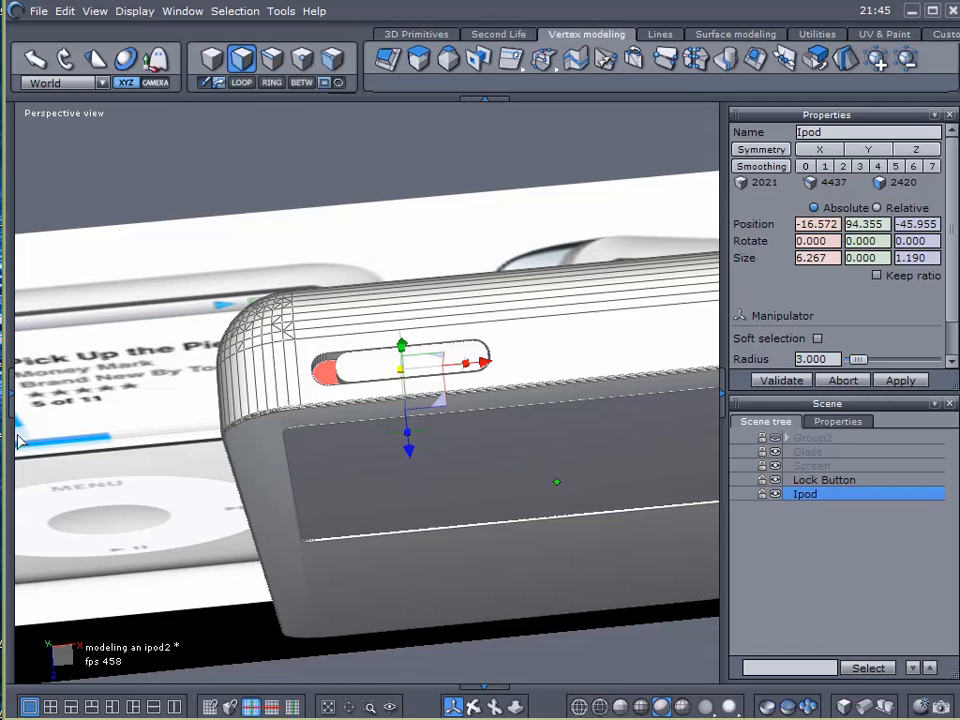
left_click(12, 404)
left_click(196, 667)
left_click(172, 467)
left_click(219, 467)
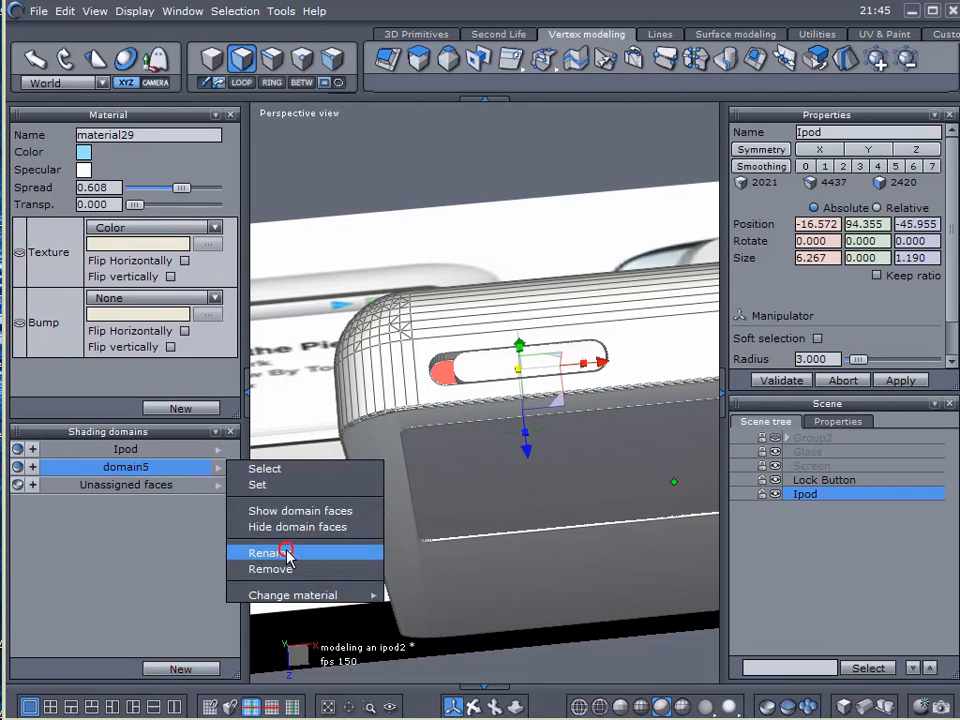
left_click(285, 553)
left_click_drag(476, 349, 375, 353)
type("ORange")
key("Return")
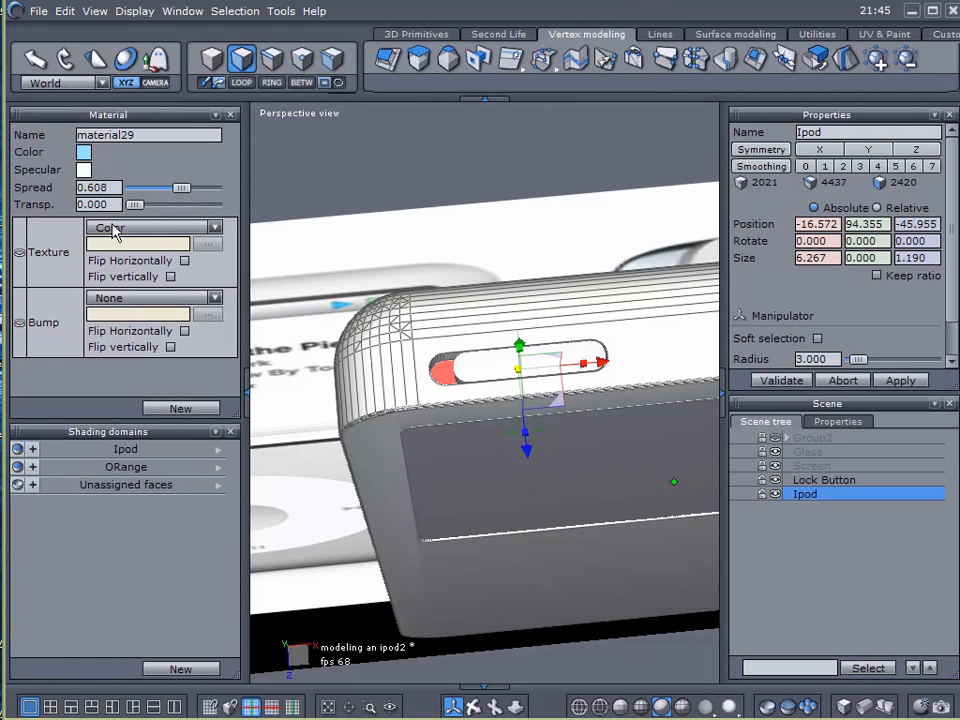
Set the ORange shading domain's material color to a saturated orange and clear the face selection
left_click(84, 153)
left_click(118, 181)
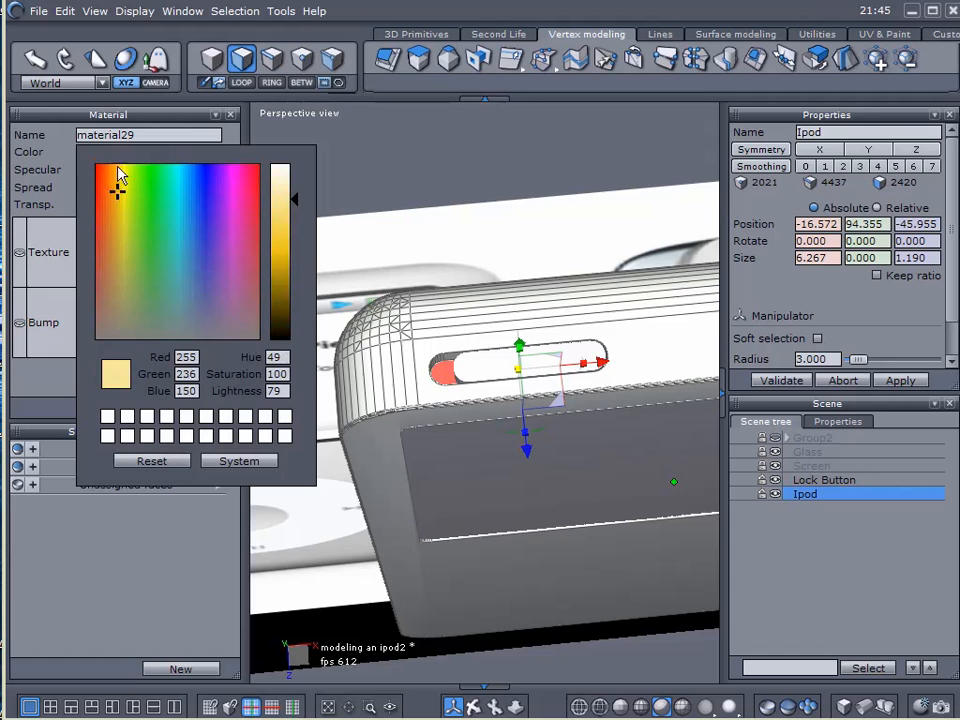
left_click(83, 153)
left_click_drag(293, 208, 281, 252)
left_click_drag(124, 169, 106, 164)
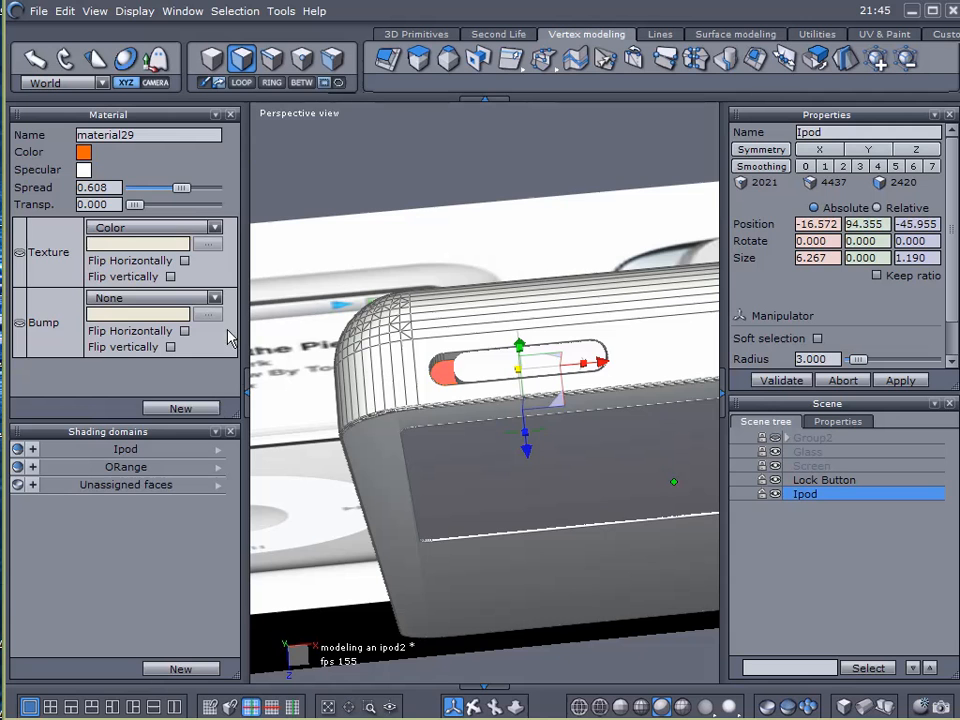
left_click(246, 380)
left_click(280, 182)
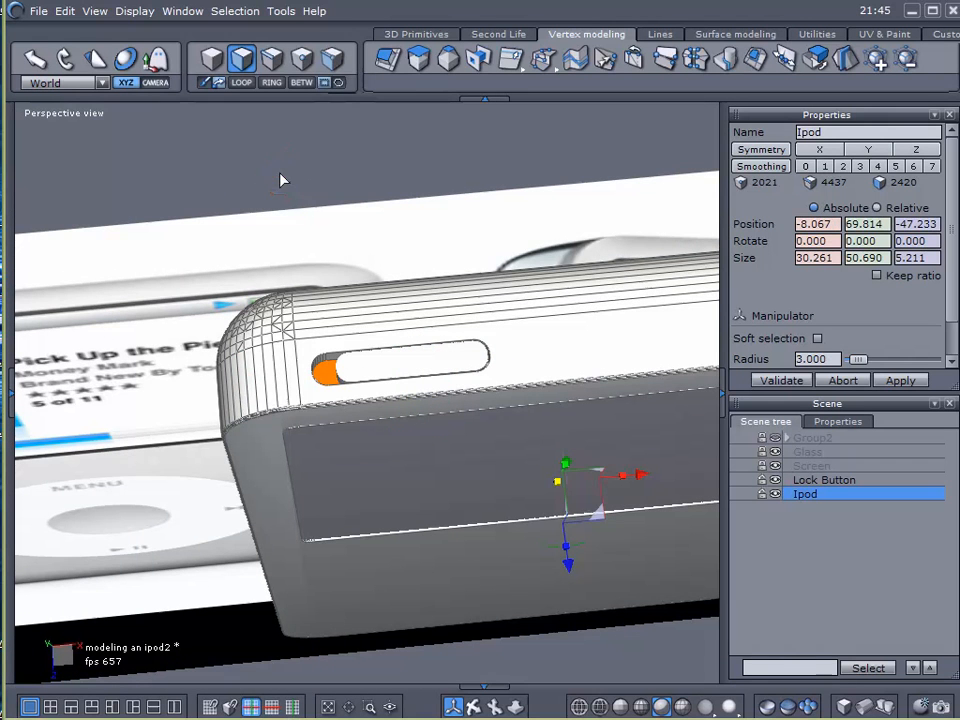
Set the Ipod shading domain's material color to a neutral light gray with RGB 233, 233, 233
left_click(788, 540)
left_click_drag(306, 497, 368, 292, "alt")
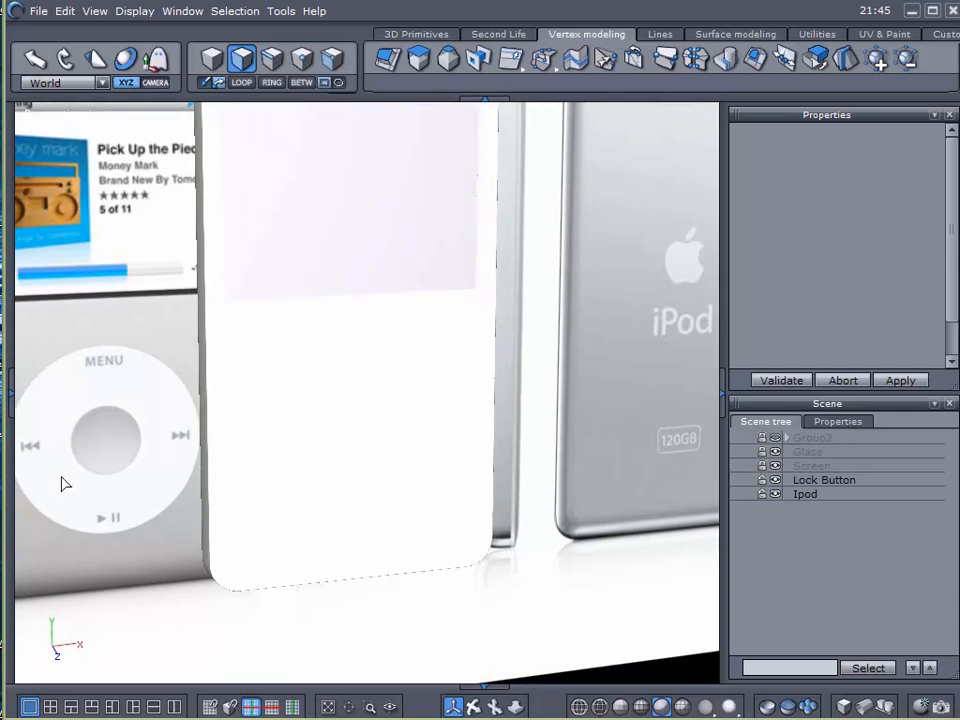
left_click(9, 397)
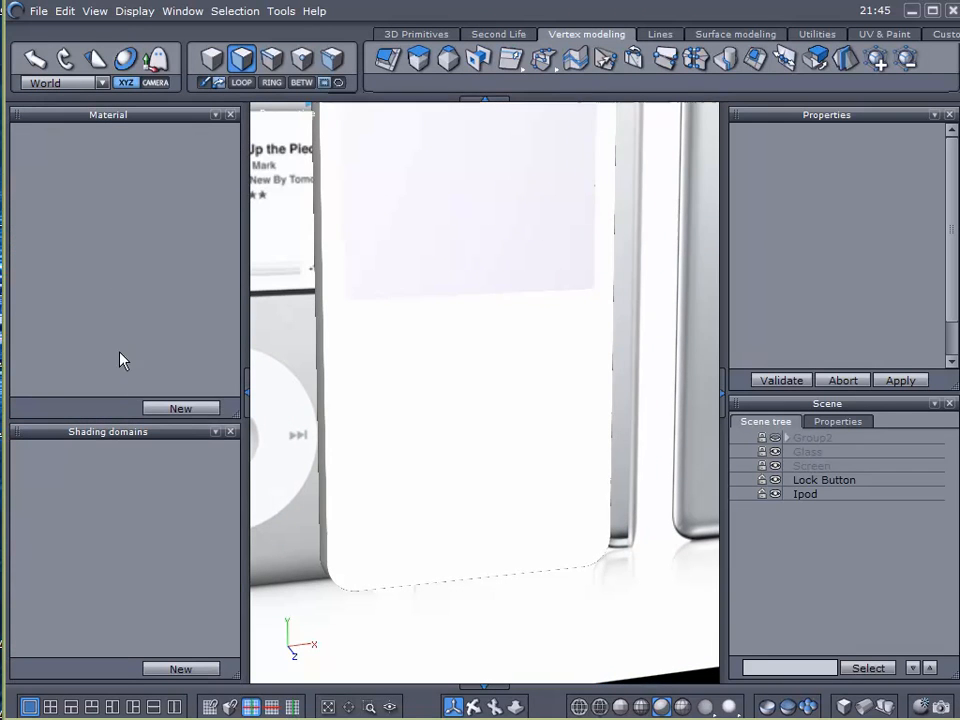
left_click(790, 494)
left_click_drag(332, 311, 351, 349, "alt")
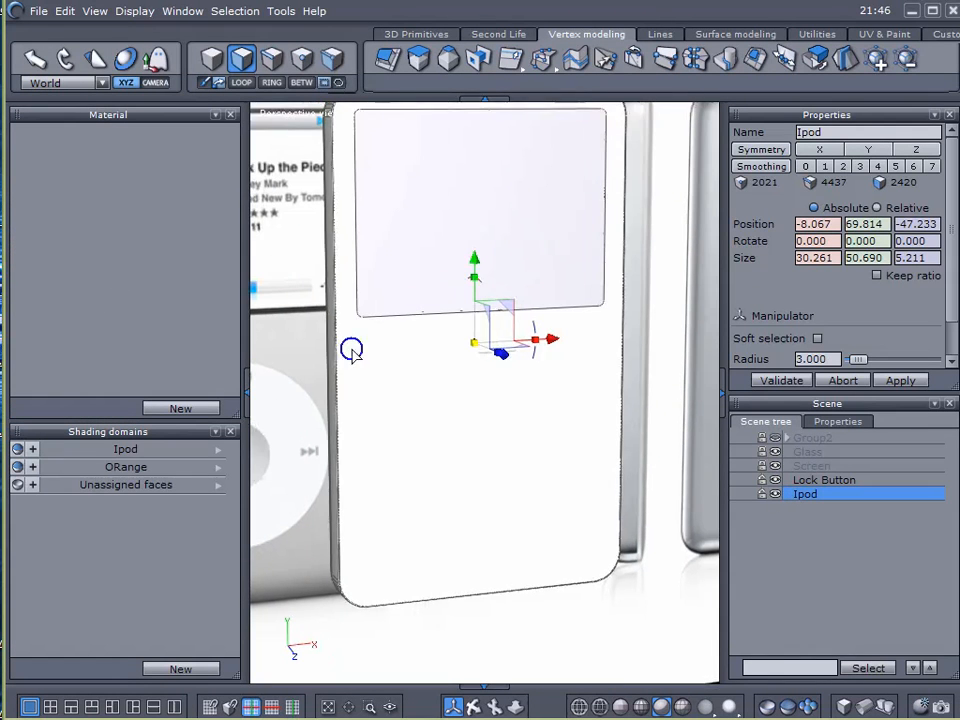
left_click(136, 450)
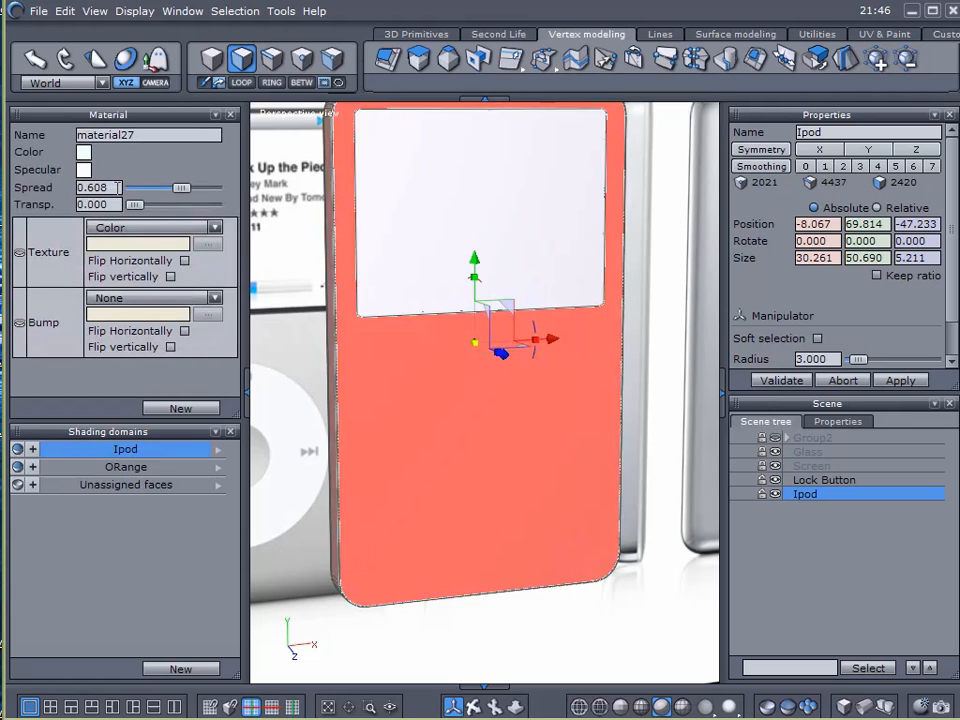
left_click(85, 153)
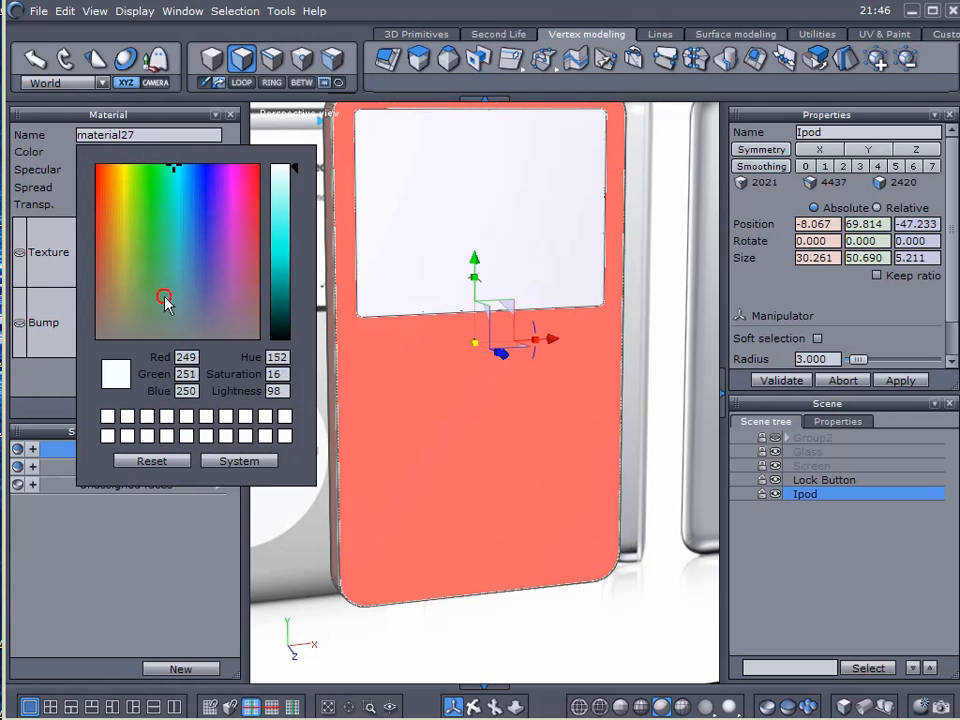
left_click_drag(165, 298, 175, 347)
left_click_drag(291, 172, 284, 180)
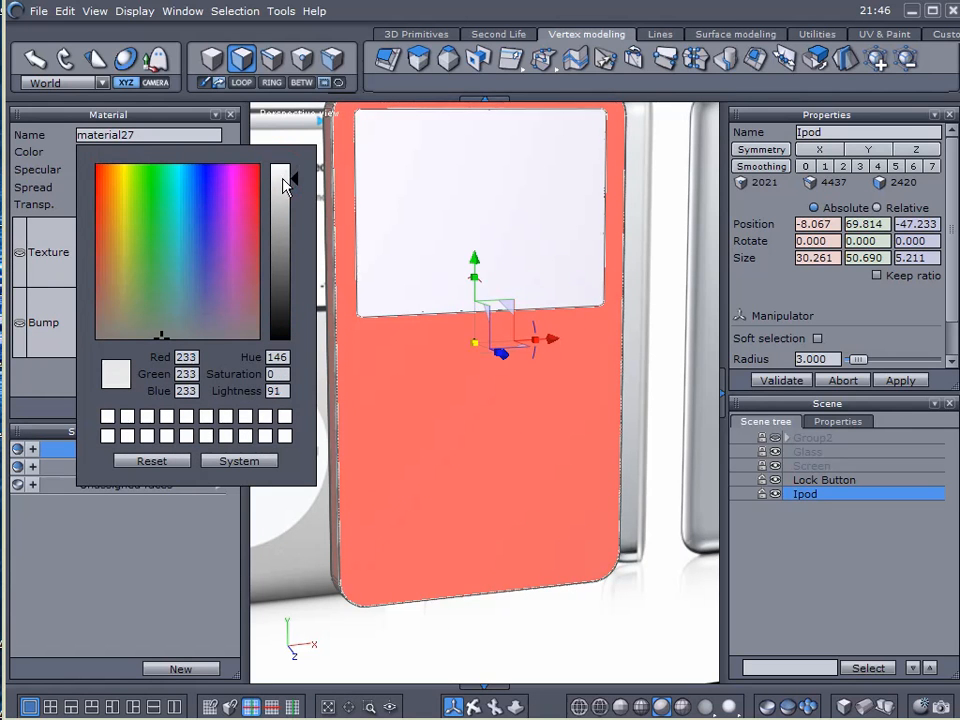
left_click(249, 390)
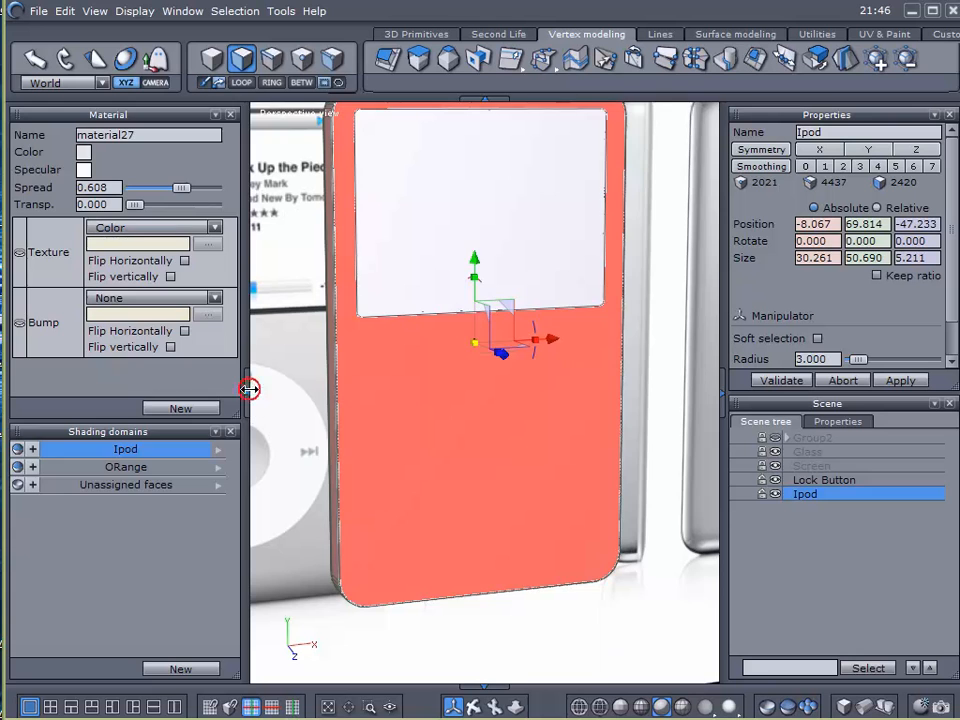
left_click(176, 460)
left_click_drag(178, 462, 548, 486, "alt")
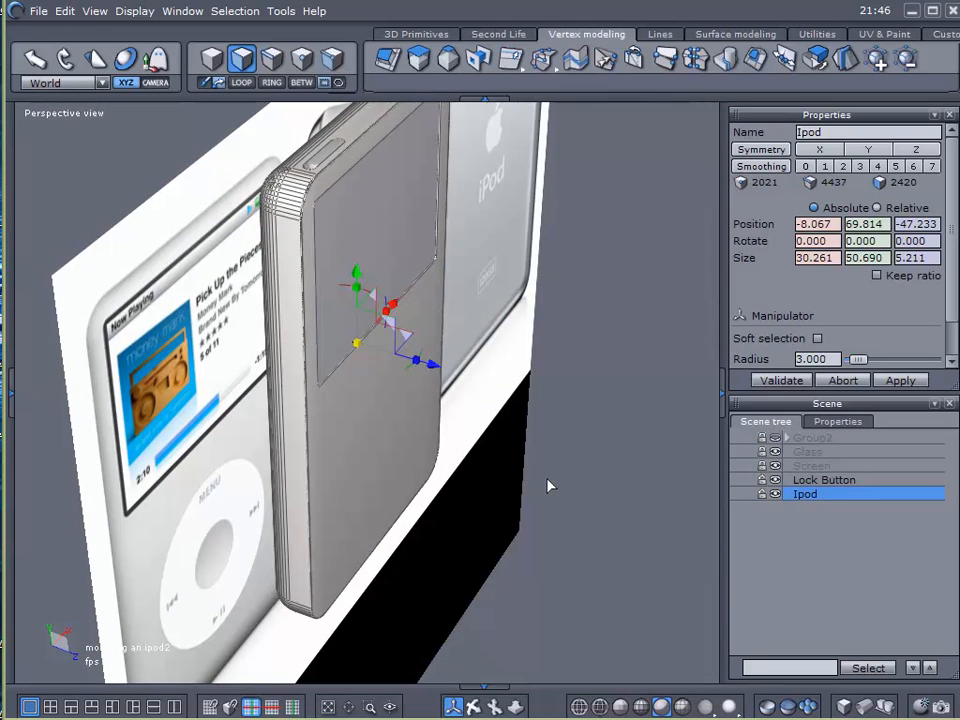